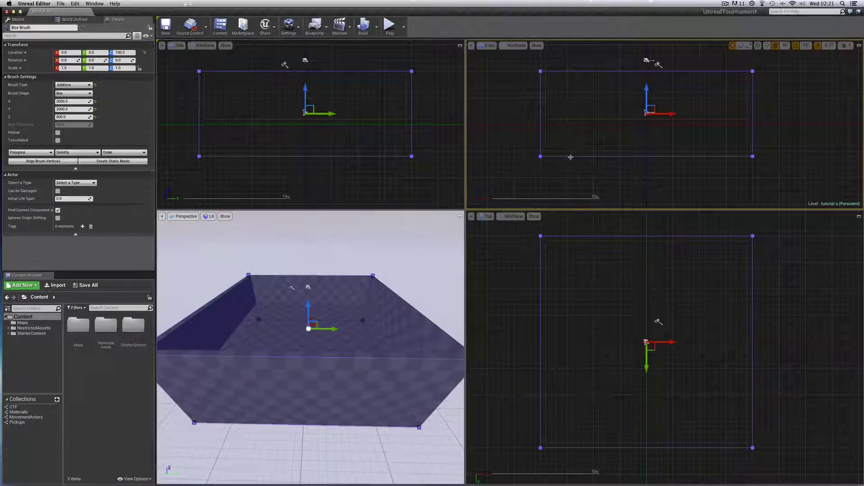
Compare the subtractive inner box brush with the additive outer box brush by selecting each, and finish with nothing selected
{"action": "left_click", "coordinate": [683, 119]}
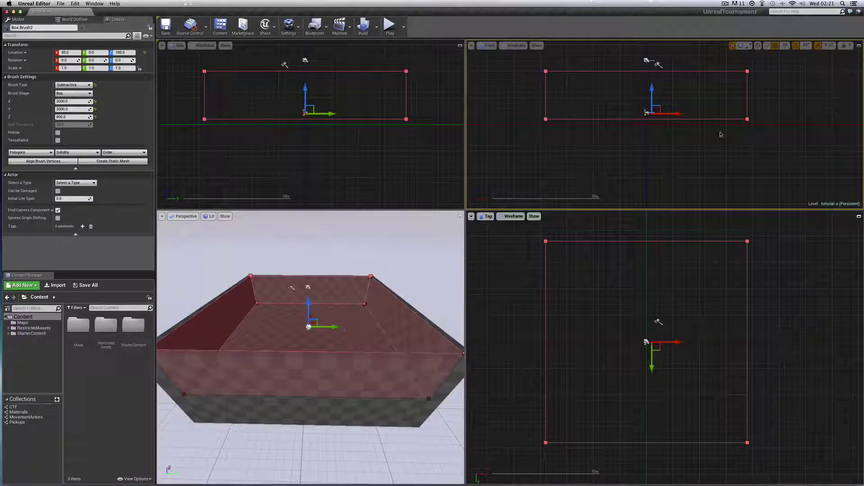
{"action": "left_click", "coordinate": [659, 158]}
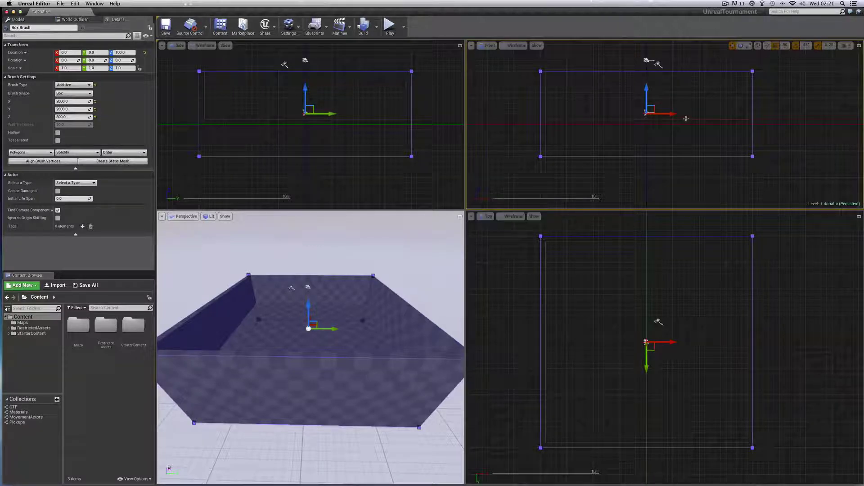
{"action": "left_click", "coordinate": [686, 118]}
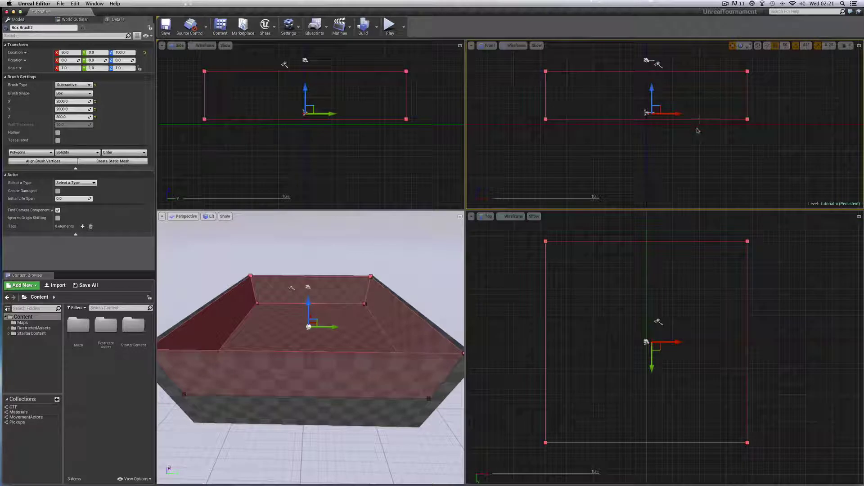
{"action": "left_click", "coordinate": [696, 156]}
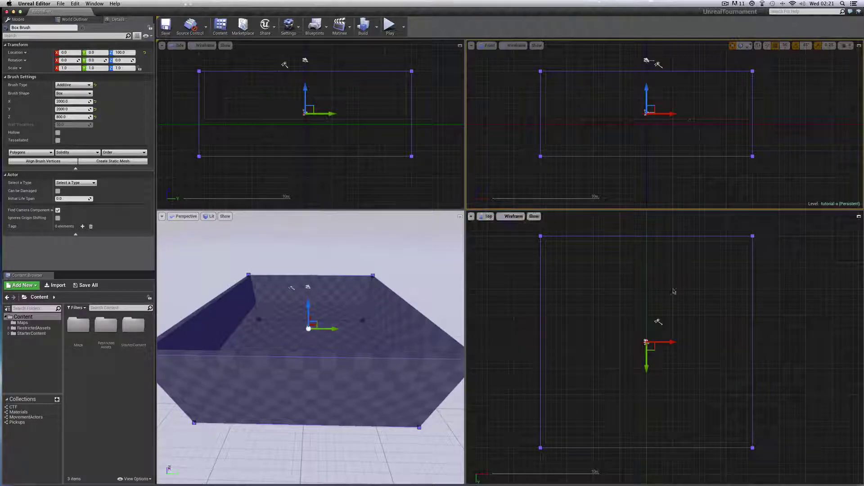
{"action": "left_click", "coordinate": [595, 338]}
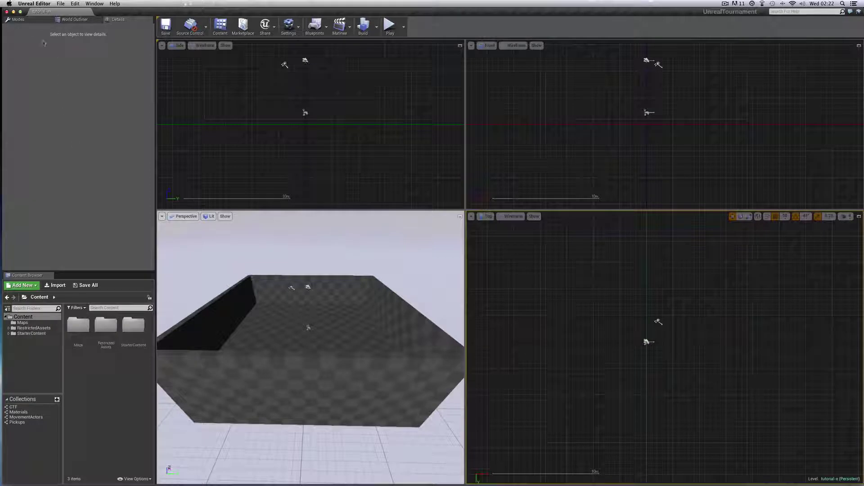
Place an additive BSP cylinder brush on the floor at the centre of the box room
{"action": "left_click", "coordinate": [18, 19]}
{"action": "left_click", "coordinate": [13, 32]}
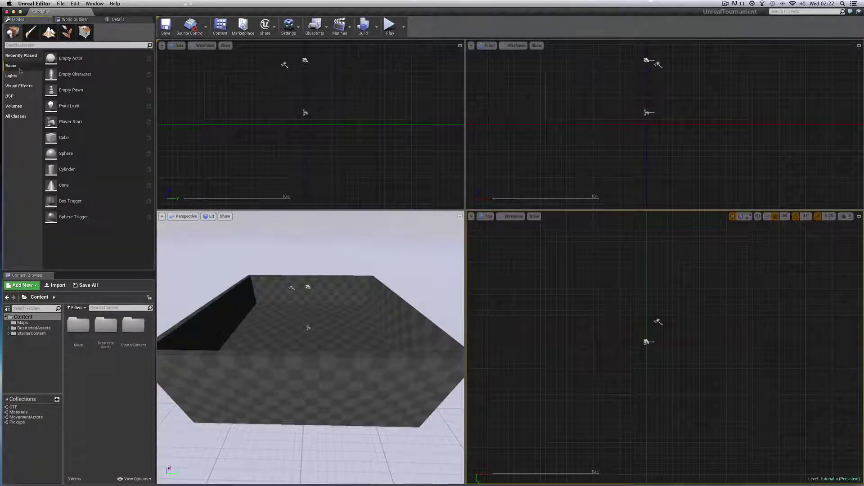
{"action": "left_click", "coordinate": [12, 95]}
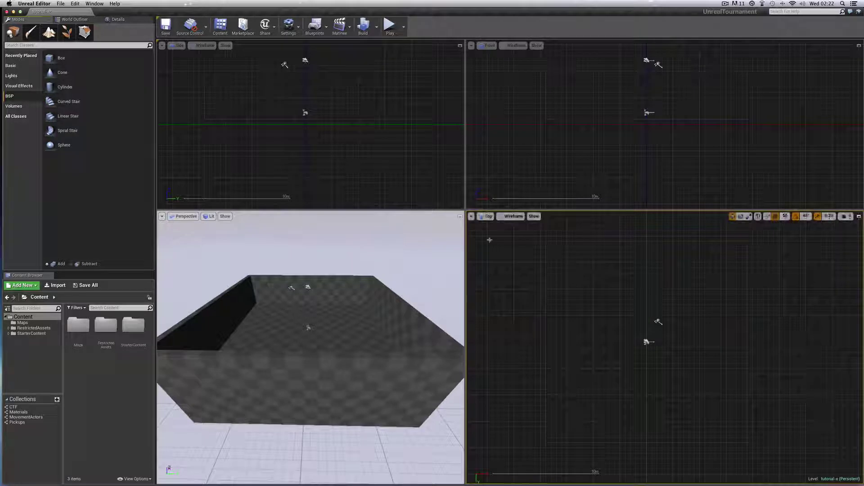
{"action": "left_click", "coordinate": [64, 87]}
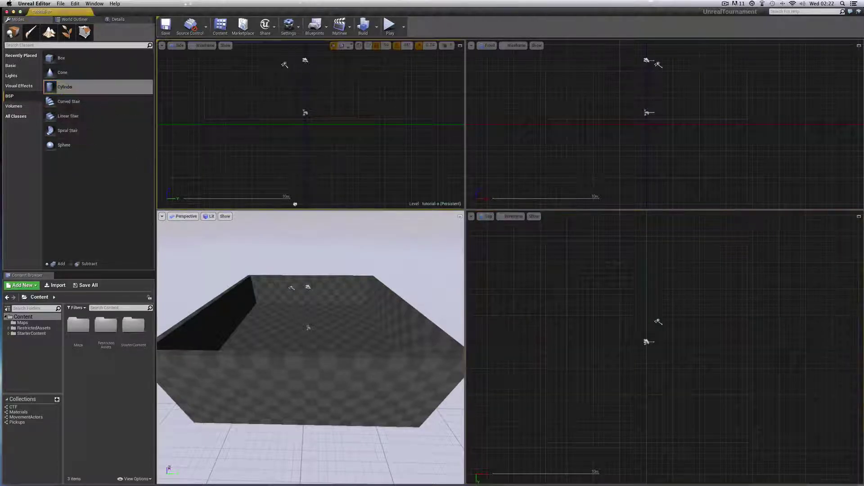
{"action": "left_click", "coordinate": [536, 295]}
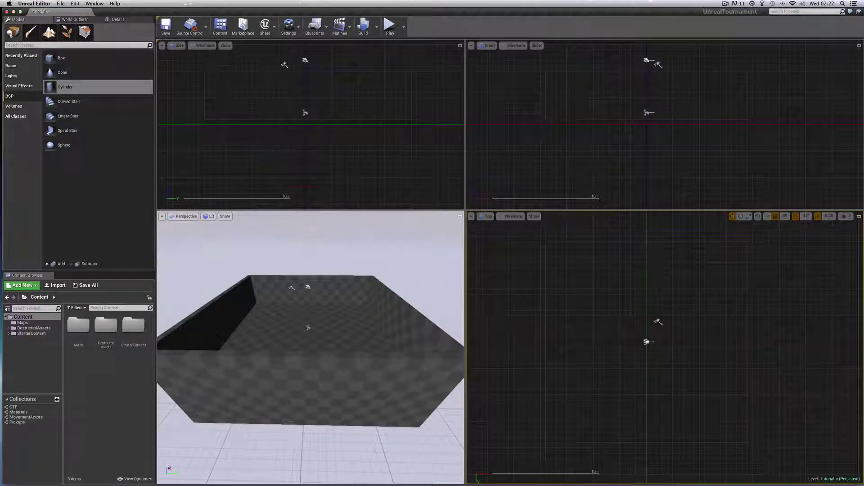
{"action": "key", "text": "super+z"}
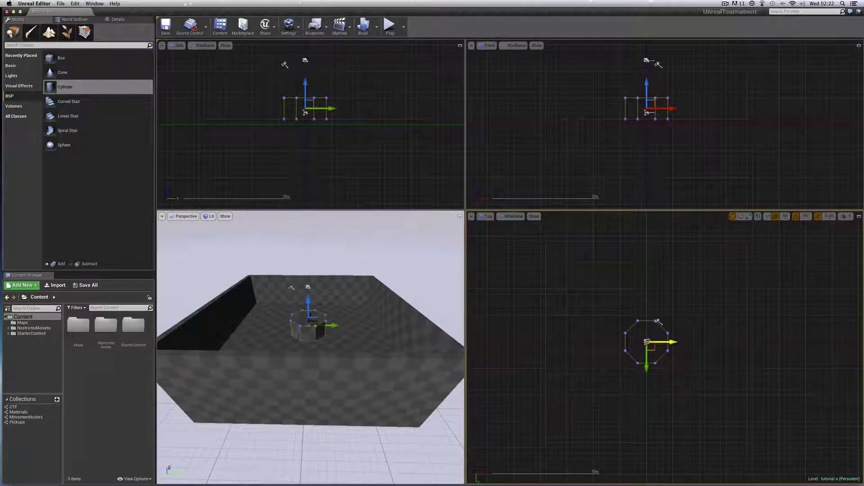
Try 12, 24 and 48 sides on the cylinder brush and inspect how round its outline becomes
{"action": "left_click", "coordinate": [117, 21]}
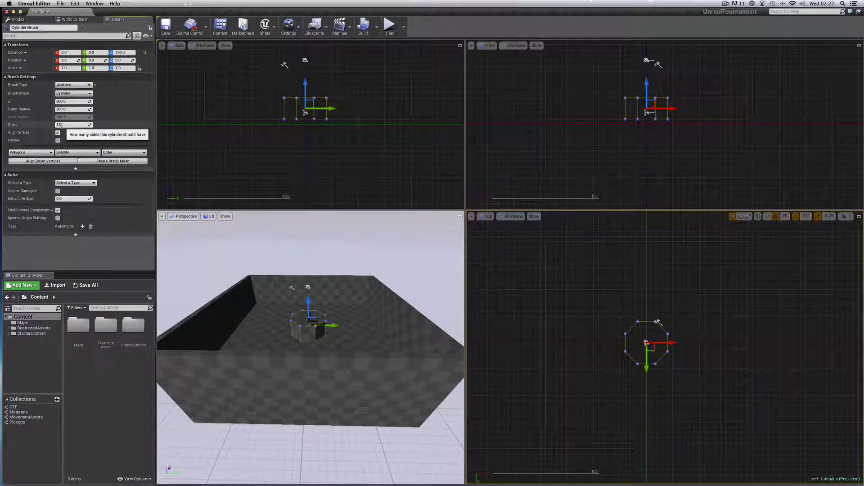
{"action": "key", "text": "Return"}
{"action": "scroll", "coordinate": [708, 361], "scroll_direction": "up", "scroll_amount": 2}
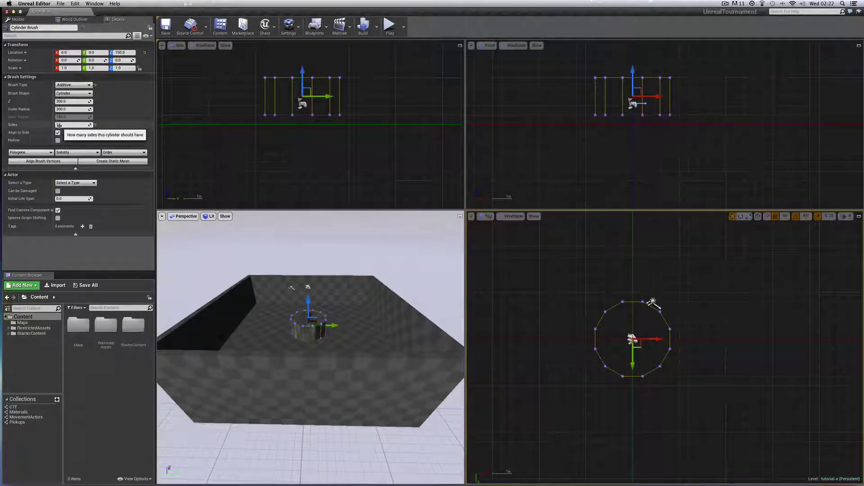
{"action": "type", "text": "24"}
{"action": "key", "text": "Return"}
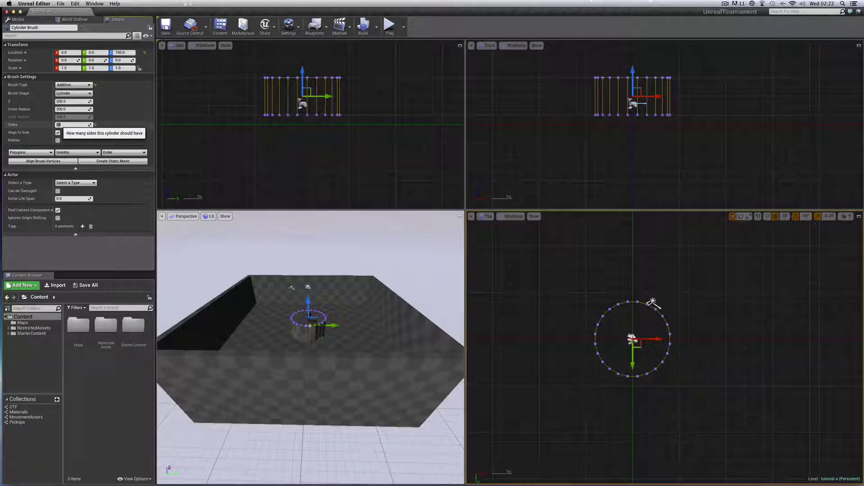
{"action": "type", "text": "48"}
{"action": "key", "text": "Return"}
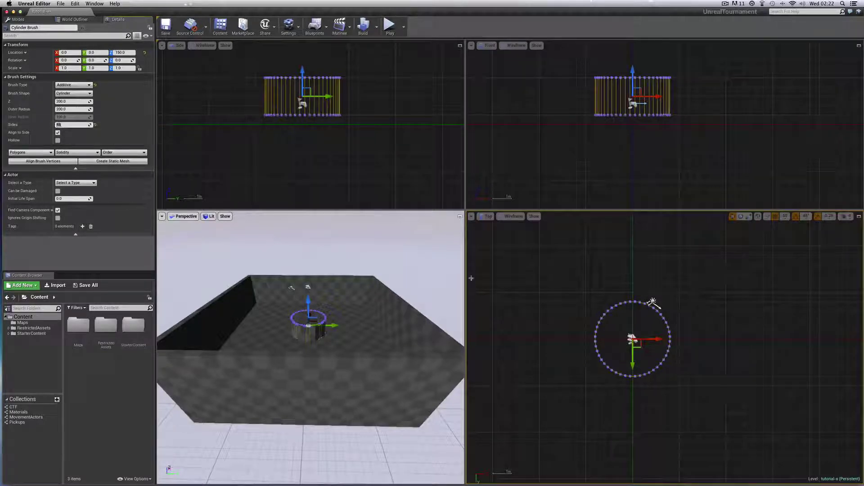
{"action": "scroll", "coordinate": [664, 346], "scroll_direction": "up", "scroll_amount": 5}
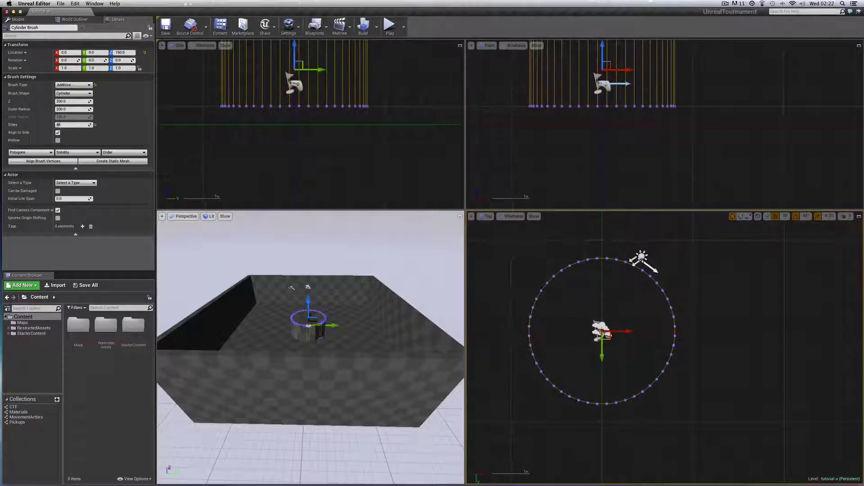
{"action": "scroll", "coordinate": [664, 346], "scroll_direction": "down", "scroll_amount": 4}
{"action": "scroll", "coordinate": [651, 298], "scroll_direction": "down", "scroll_amount": 1}
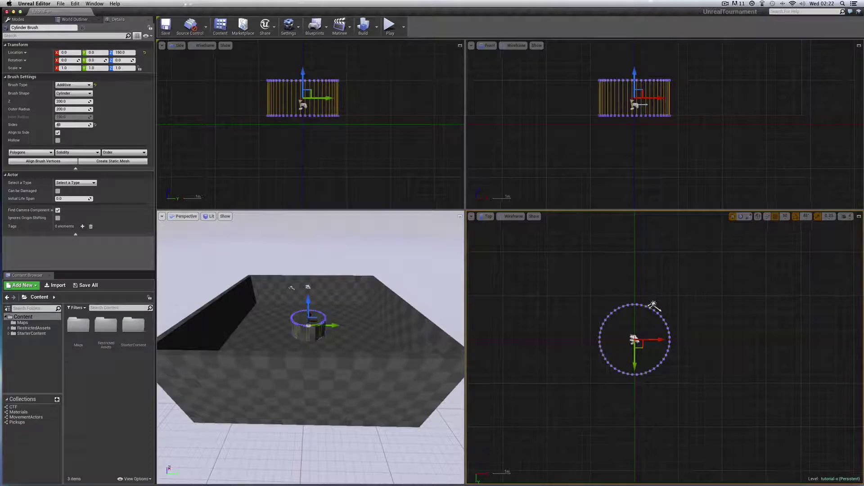
Set the cylinder brush to 8 sides and its outer radius to 600
{"action": "left_click", "coordinate": [63, 124]}
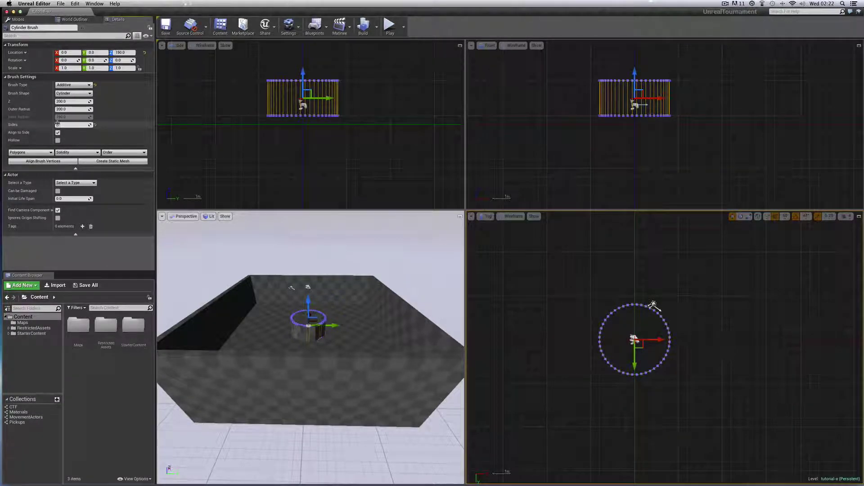
{"action": "type", "text": "8"}
{"action": "key", "text": "Return"}
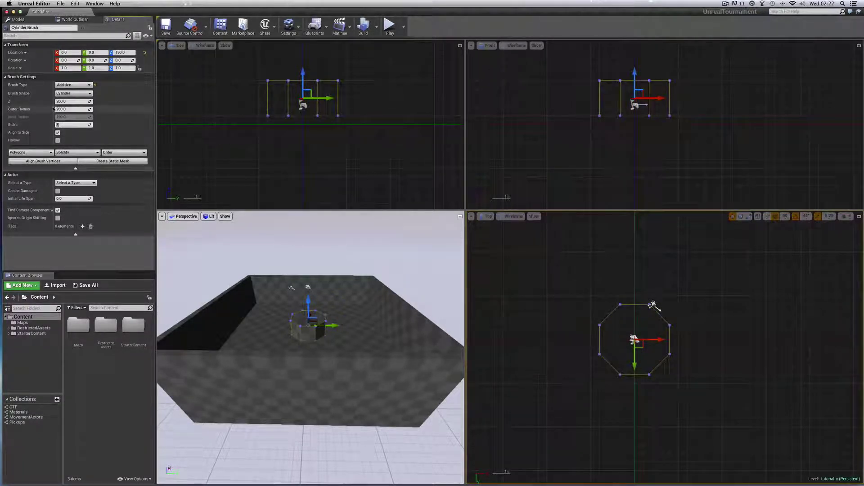
{"action": "scroll", "coordinate": [666, 346], "scroll_direction": "down", "scroll_amount": 3}
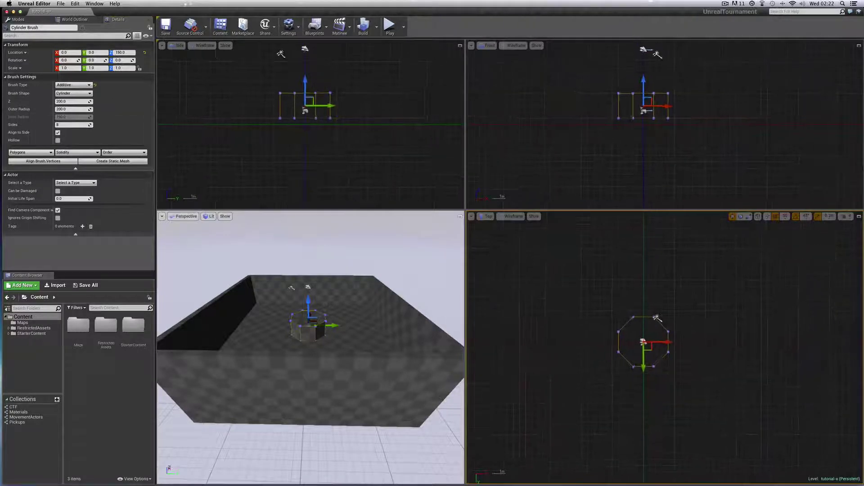
{"action": "left_click", "coordinate": [63, 109]}
{"action": "type", "text": "600"}
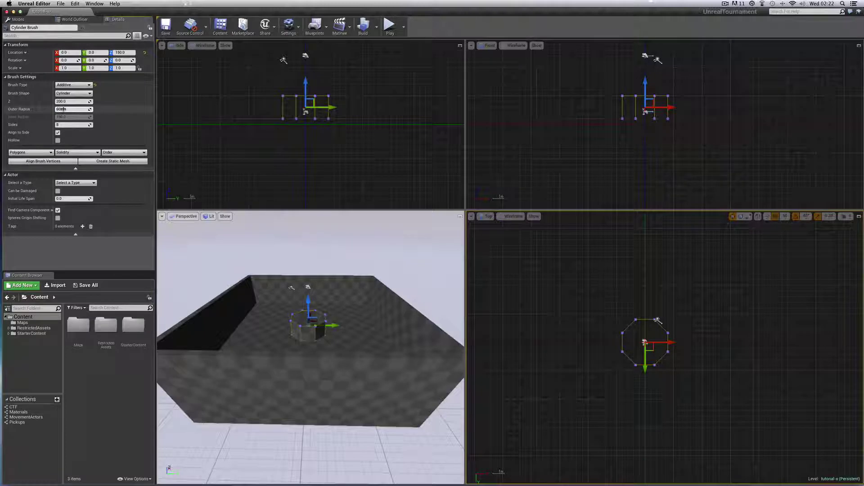
{"action": "key", "text": "Return"}
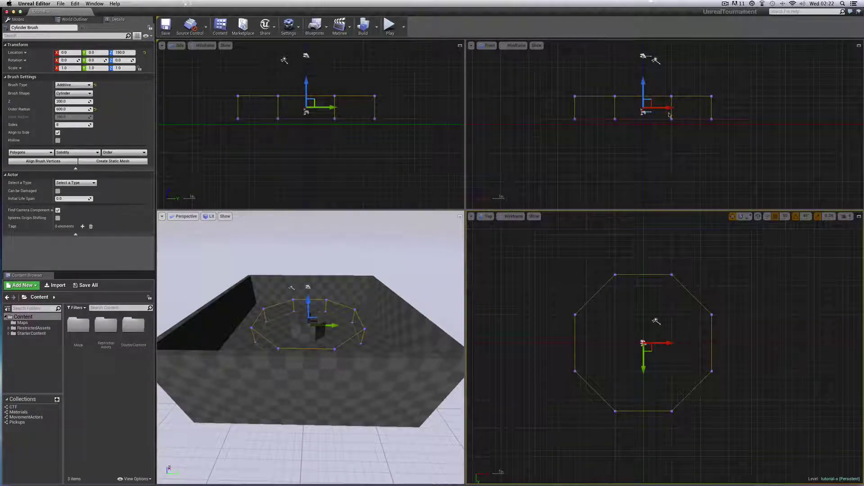
Check the subtractive box's floor line against the cylinder brush, and set the cylinder's Z size to 300
{"action": "left_click", "coordinate": [725, 119]}
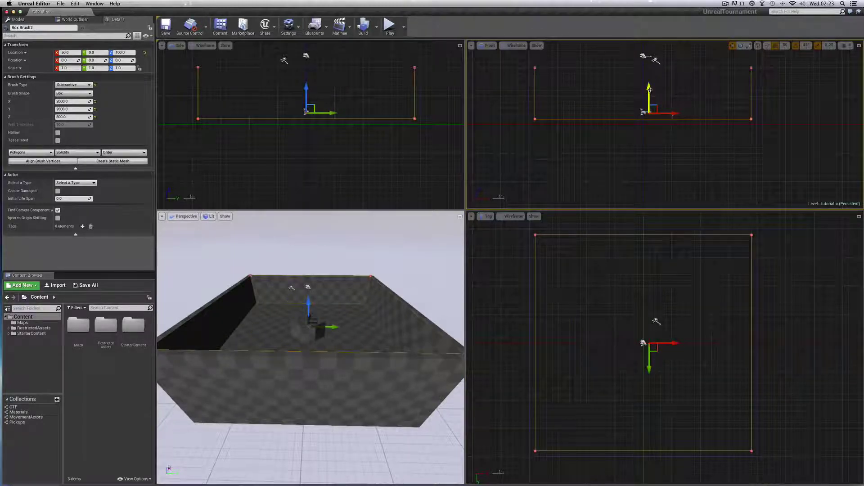
{"action": "left_click", "coordinate": [726, 120]}
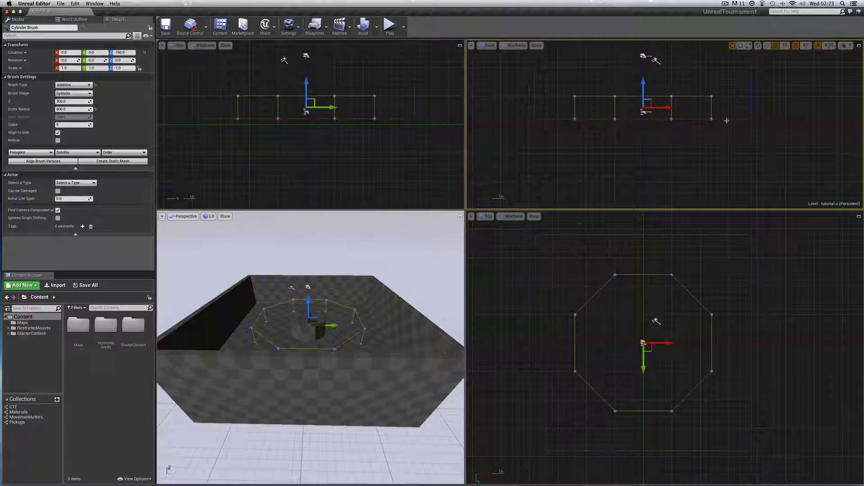
{"action": "scroll", "coordinate": [782, 145], "scroll_direction": "up", "scroll_amount": 3}
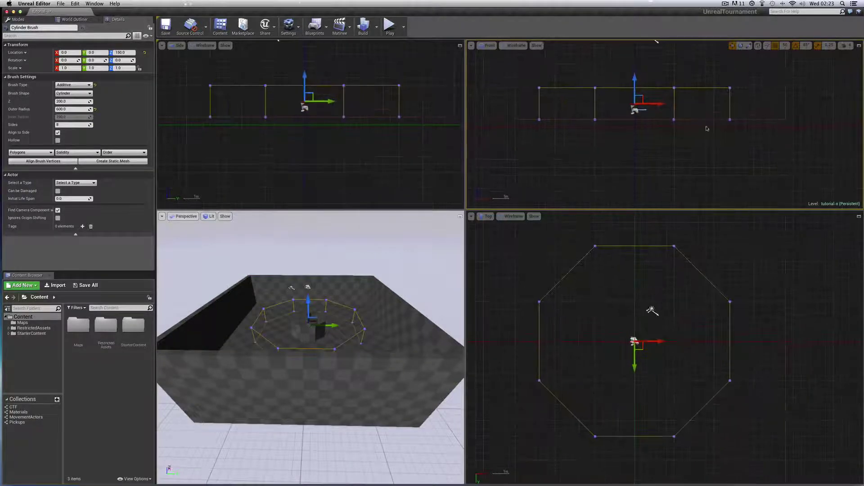
{"action": "left_click", "coordinate": [61, 101]}
{"action": "type", "text": "3"}
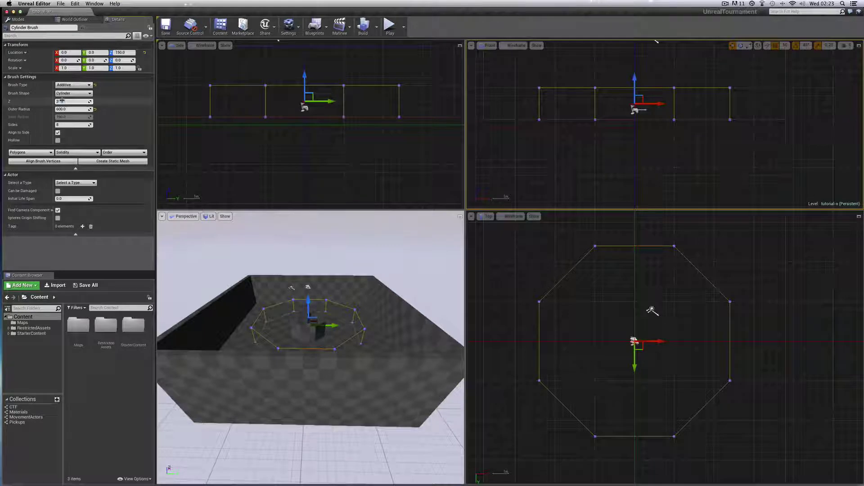
{"action": "type", "text": "00"}
{"action": "key", "text": "Return"}
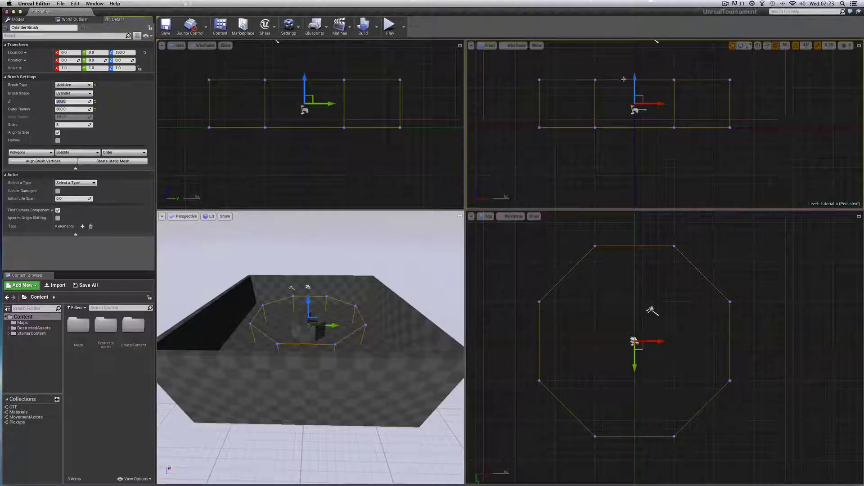
Lower the cylinder brush to Z location -100, aligning its upper face with the room's floor, and check it against the outer box
{"action": "left_click_drag", "start_coordinate": [635, 78], "coordinate": [635, 111]}
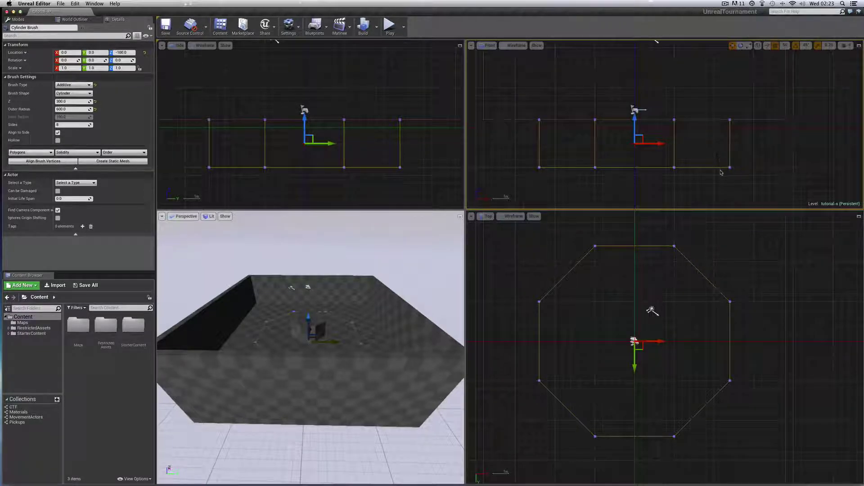
{"action": "left_click", "coordinate": [692, 174]}
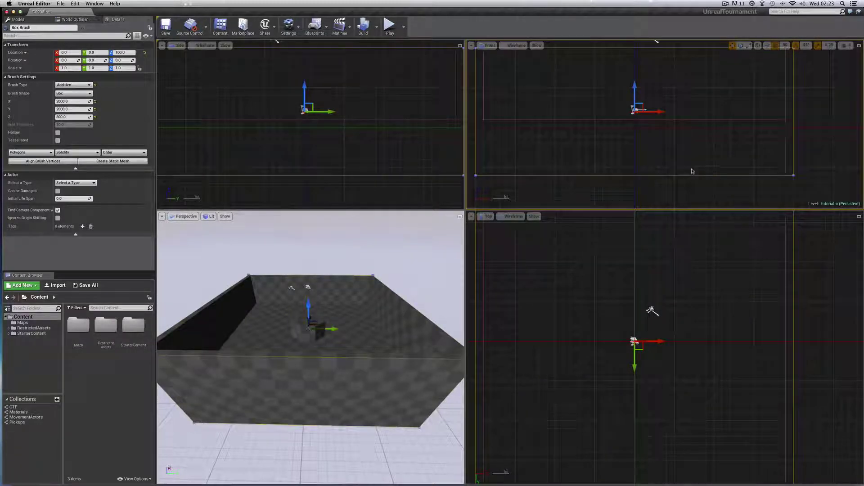
{"action": "left_click", "coordinate": [692, 167]}
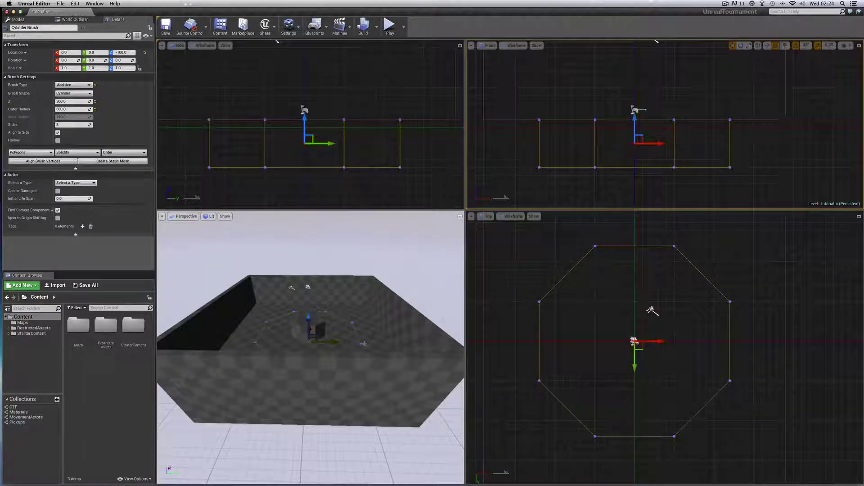
Change the cylinder's brush type to Subtractive and build the level to cut the pit into the floor
{"action": "left_click", "coordinate": [73, 84]}
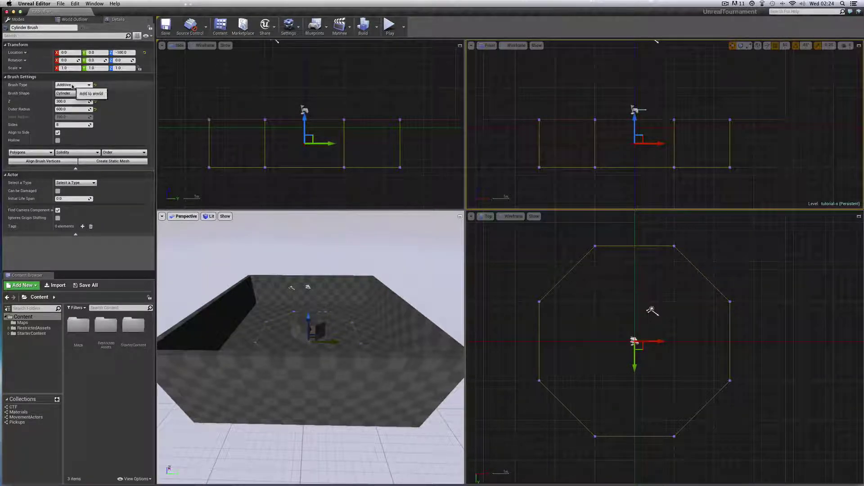
{"action": "left_click", "coordinate": [72, 94]}
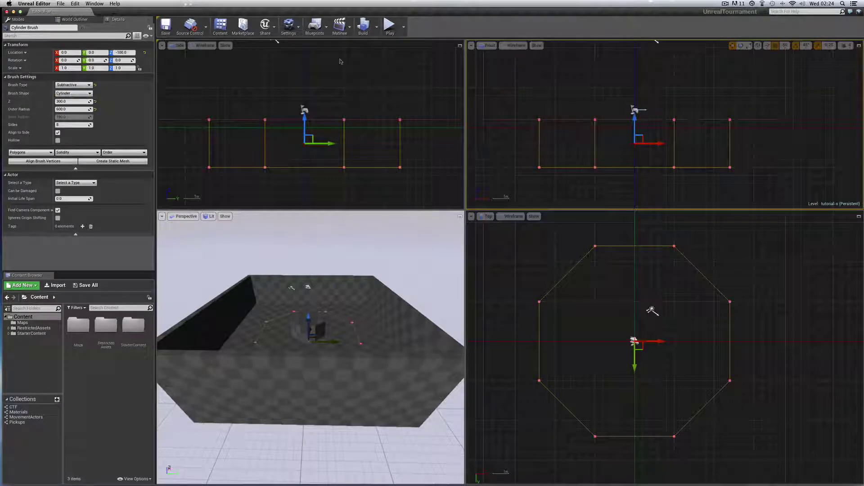
{"action": "left_click", "coordinate": [362, 28]}
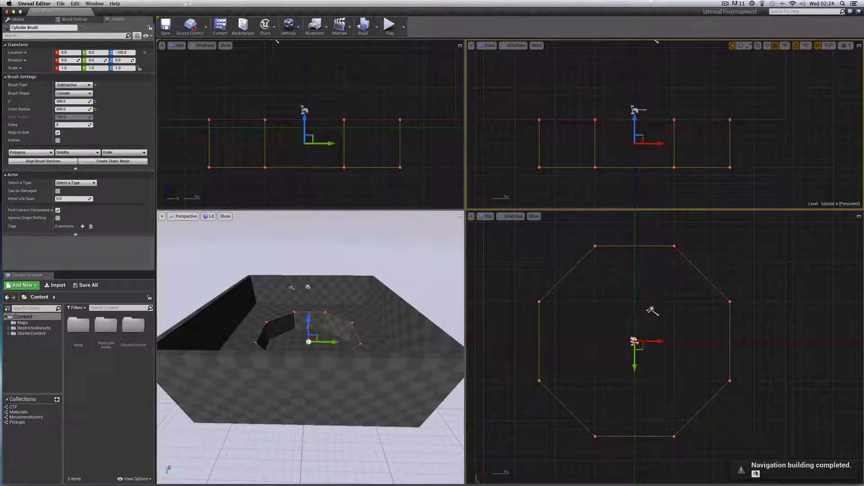
{"action": "left_click", "coordinate": [756, 474]}
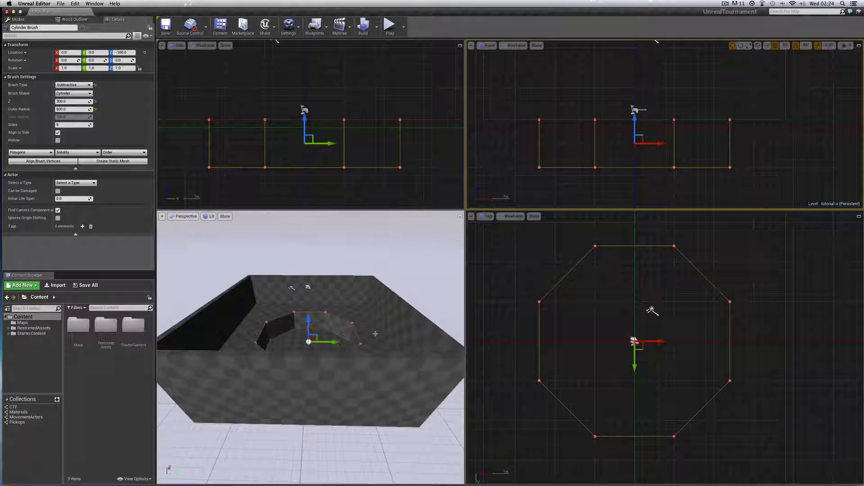
Save the current level
{"action": "left_click", "coordinate": [60, 4]}
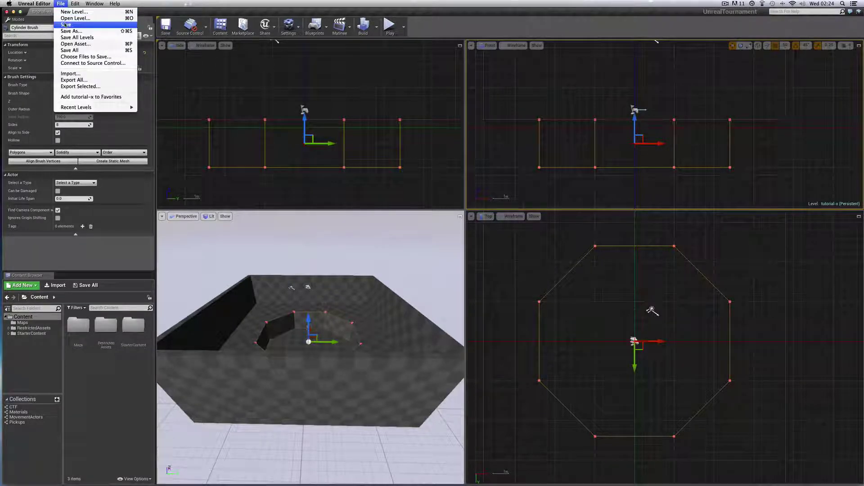
{"action": "left_click", "coordinate": [66, 25]}
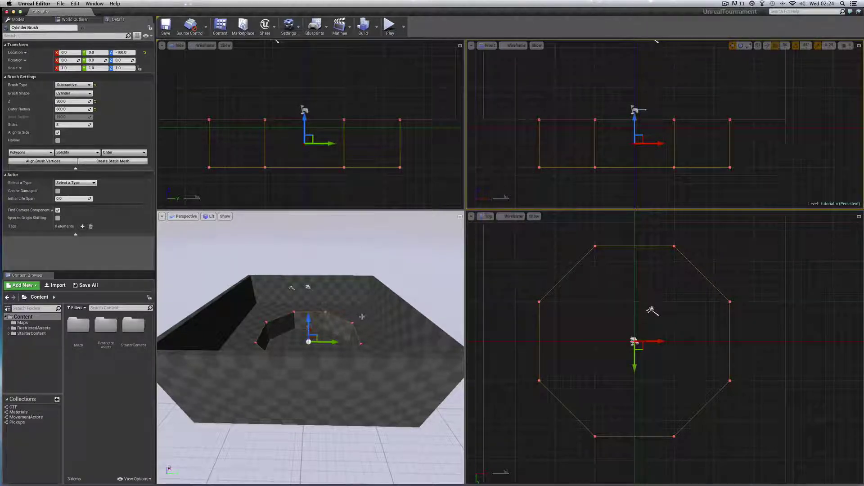
Start a play session of the level from the room's floor beside the octagonal pit
{"action": "left_click", "coordinate": [361, 318]}
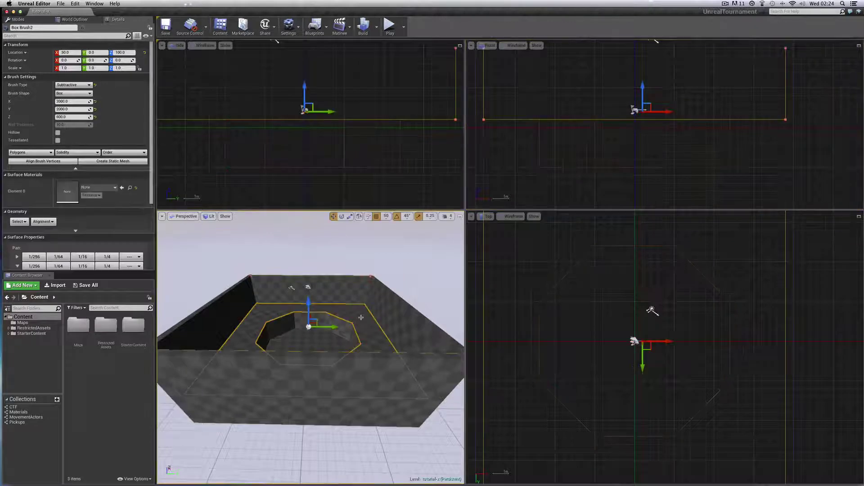
{"action": "right_click", "coordinate": [361, 318]}
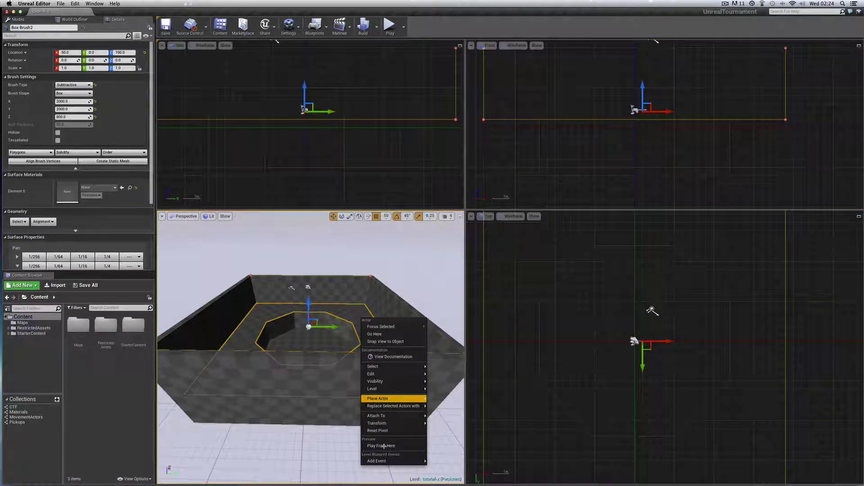
{"action": "left_click", "coordinate": [380, 445]}
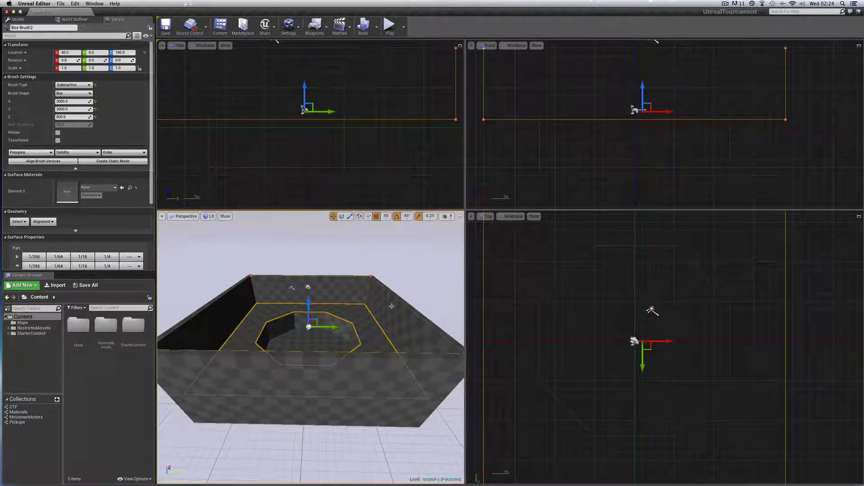
{"action": "key", "text": "alt+p"}
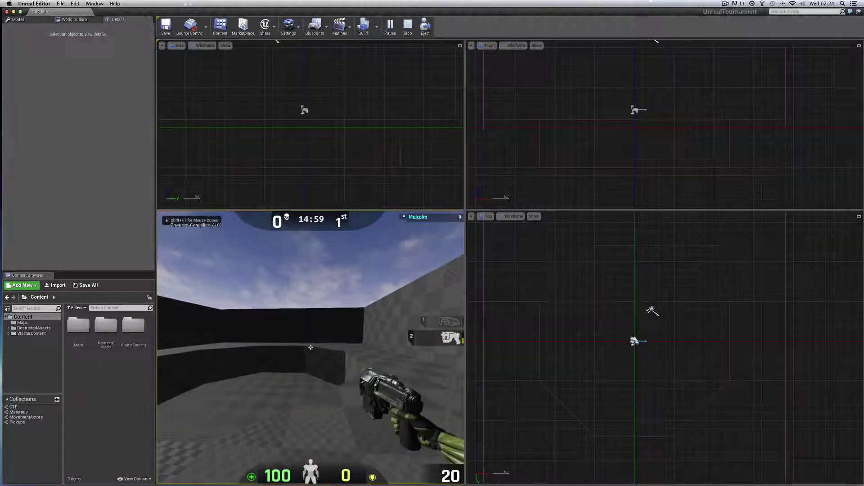
Walk around the room and inside the octagonal pit to test its depth and walls, and end the play session
{"action": "key", "text": "w"}
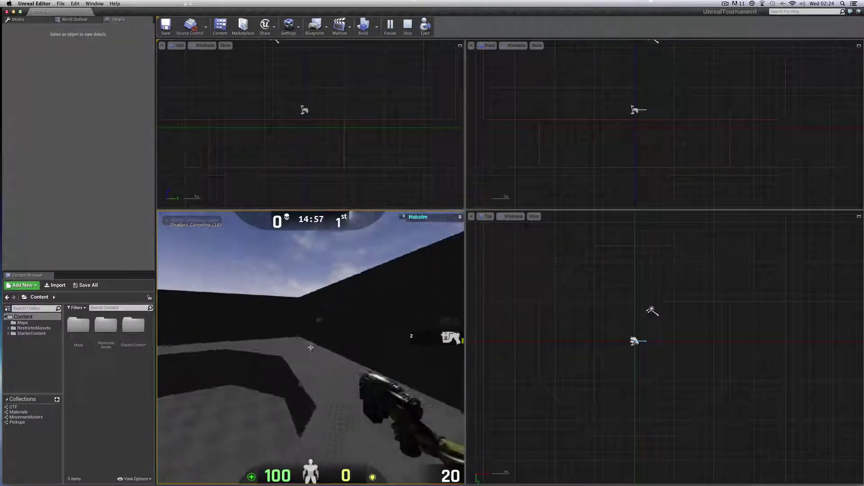
{"action": "key", "text": "w"}
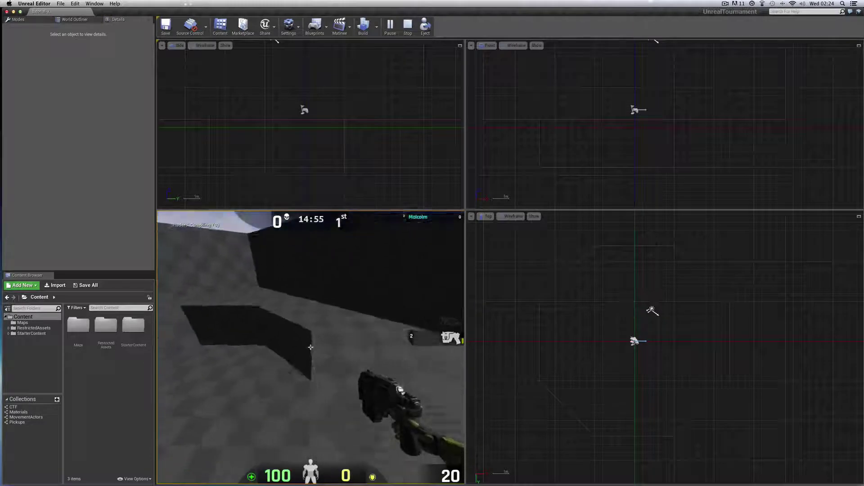
{"action": "key", "text": "w"}
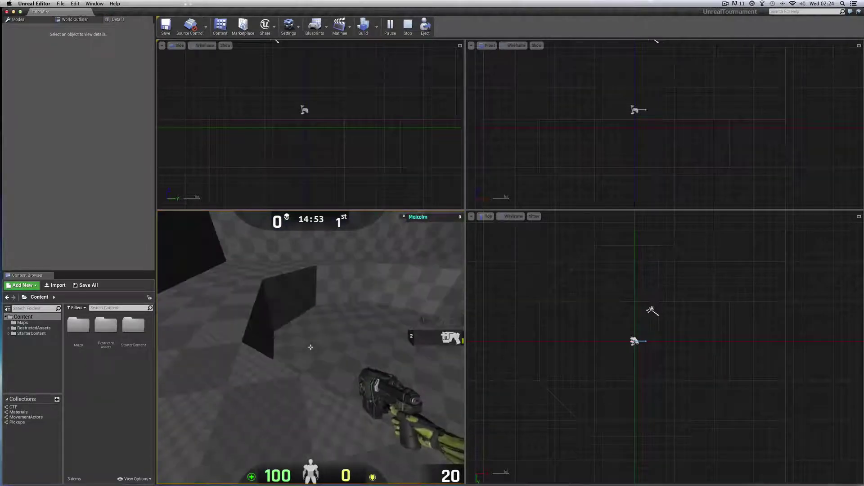
{"action": "scroll", "coordinate": [311, 347], "scroll_direction": "down", "scroll_amount": 2}
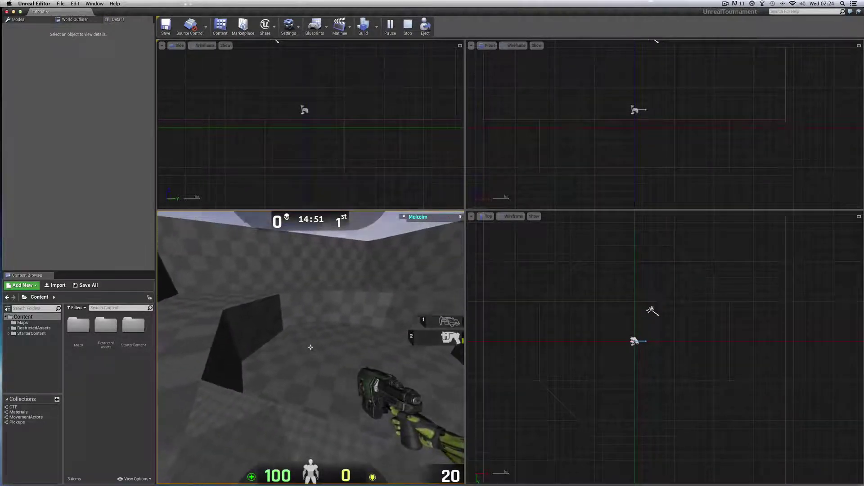
{"action": "key", "text": "w"}
{"action": "key", "text": "w"}
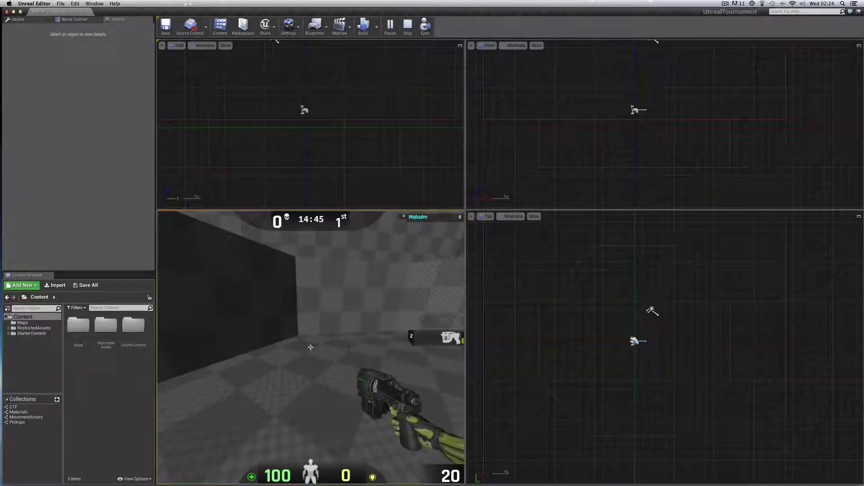
{"action": "key", "text": "w"}
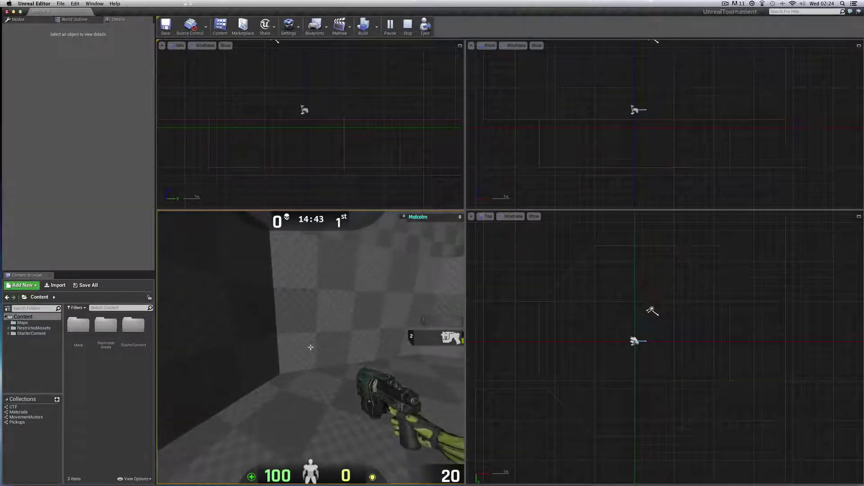
{"action": "key", "text": "w"}
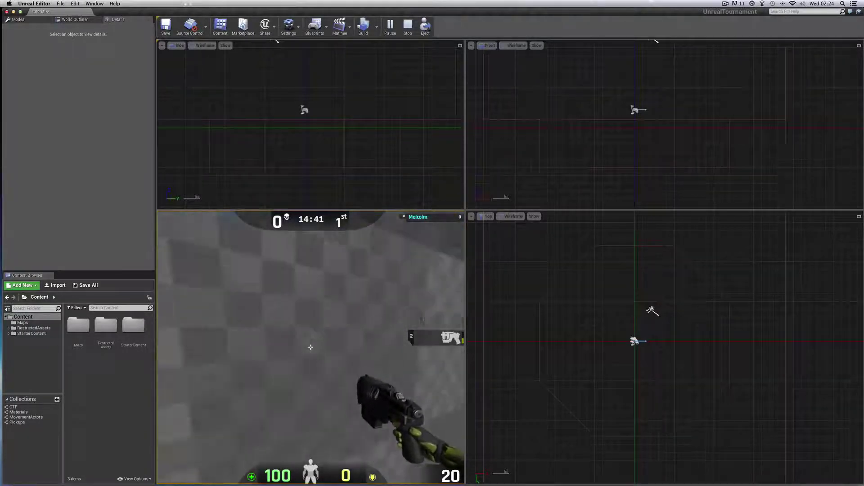
{"action": "key", "text": "w"}
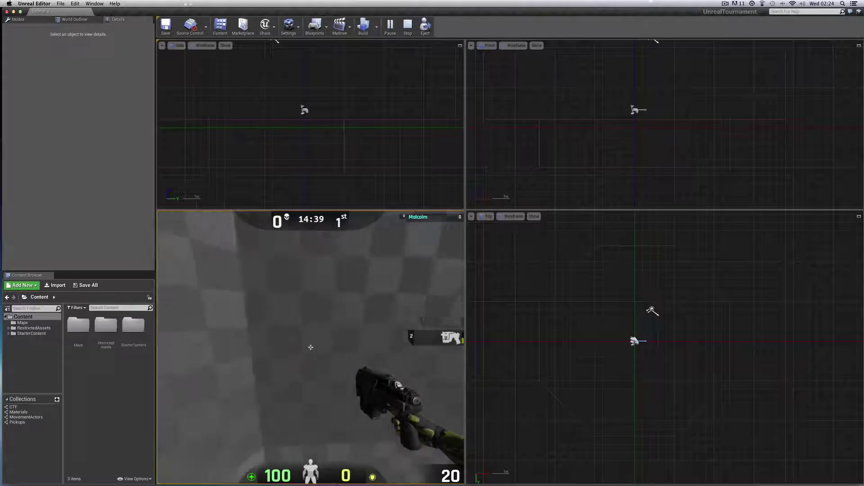
{"action": "key", "text": "w"}
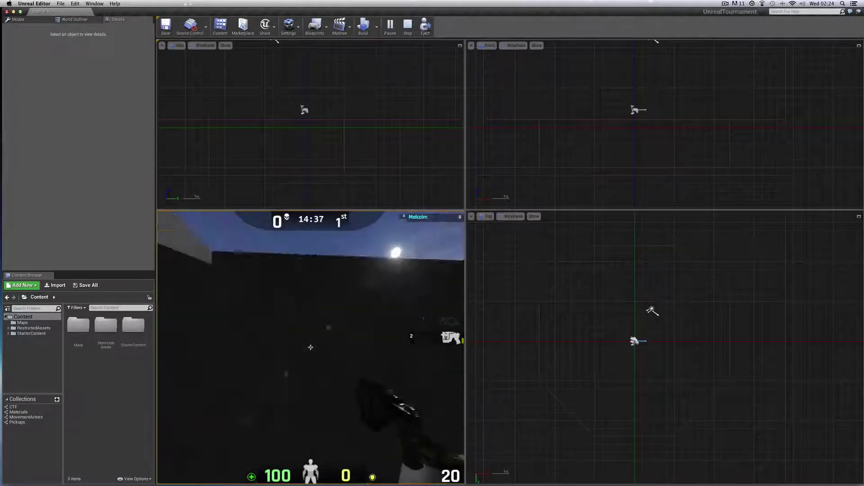
{"action": "key", "text": "w"}
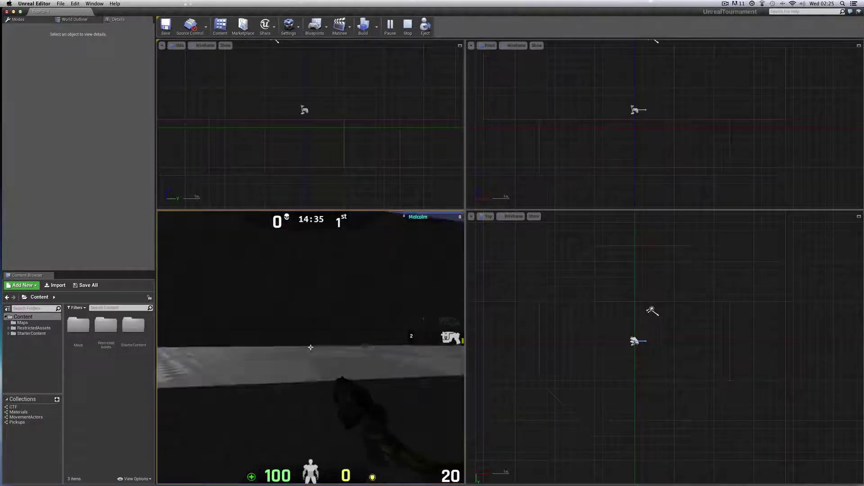
{"action": "key", "text": "w"}
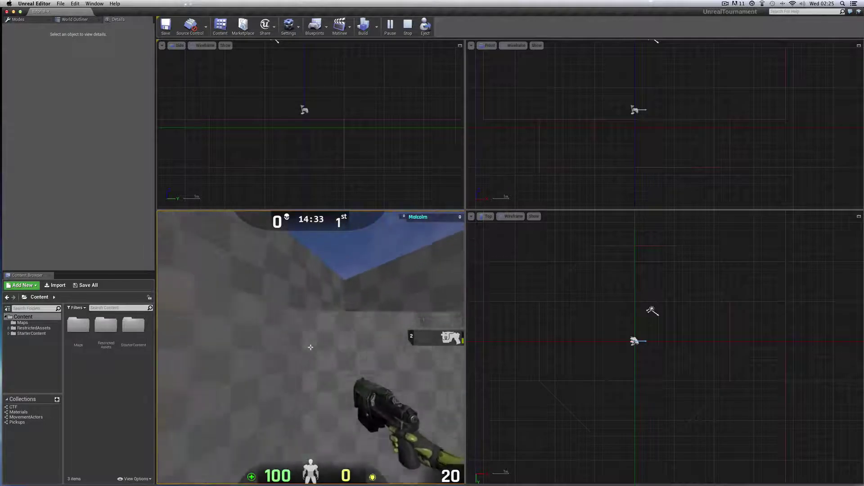
{"action": "key", "text": "w"}
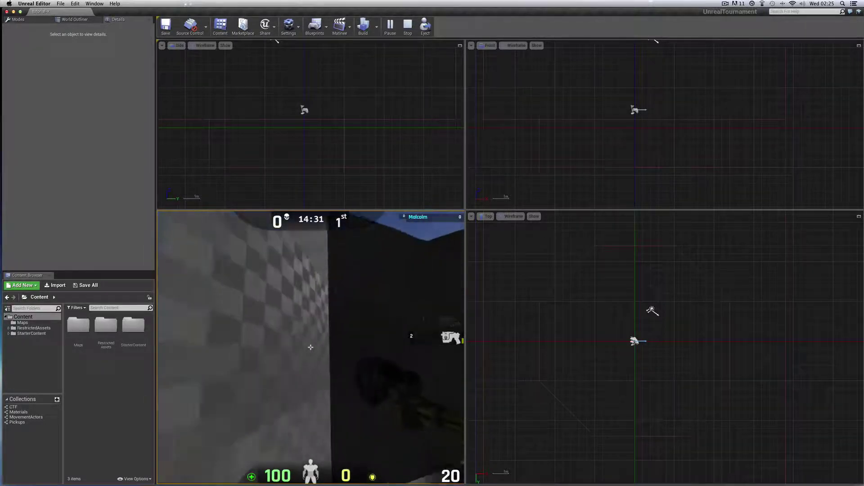
{"action": "key", "text": "w"}
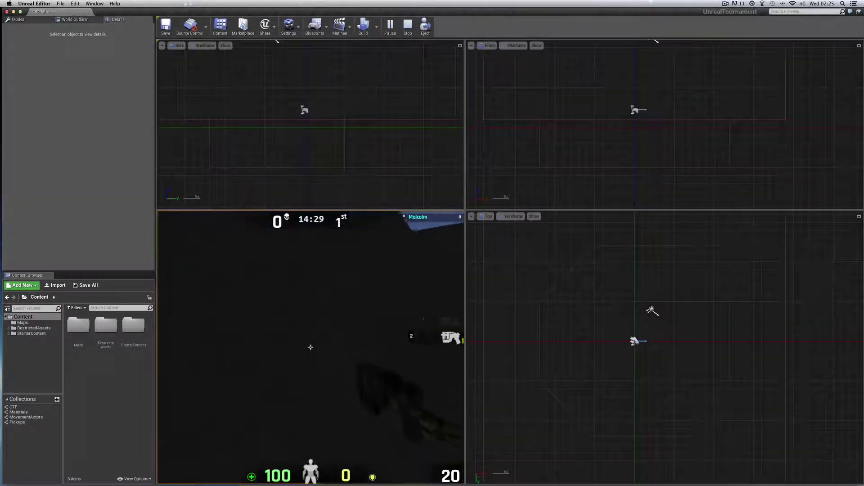
{"action": "key", "text": "w"}
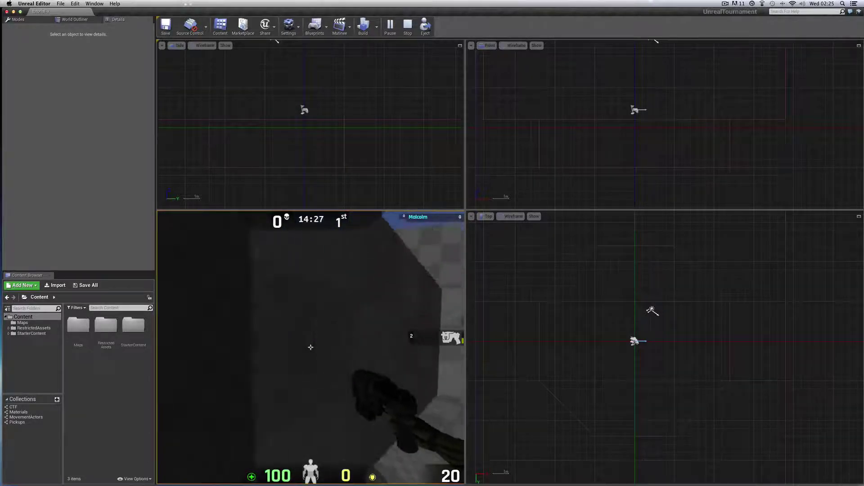
{"action": "key", "text": "w"}
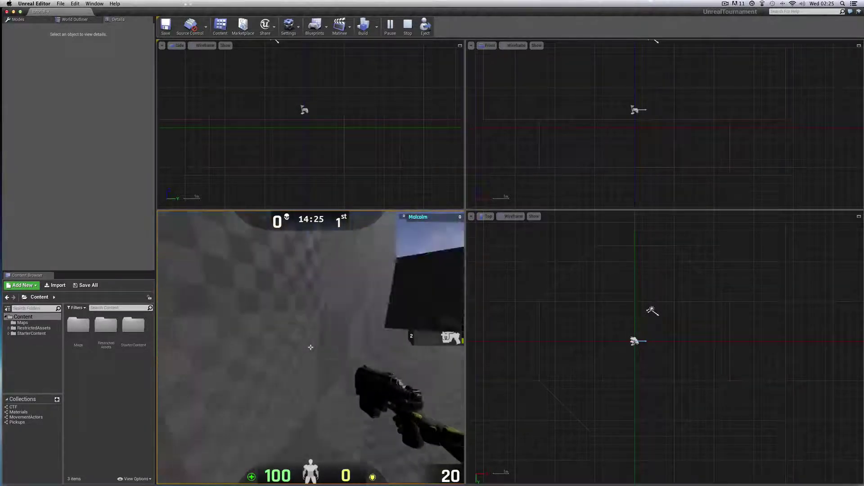
{"action": "key", "text": "w"}
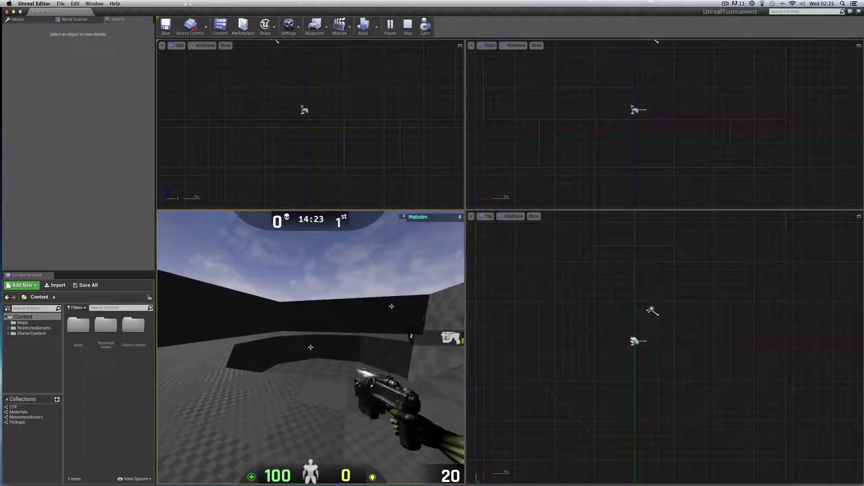
{"action": "key", "text": "Escape"}
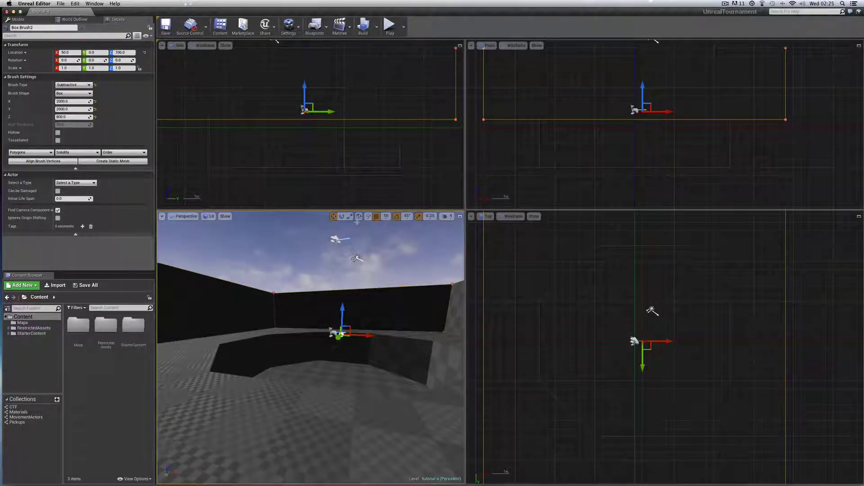
Save the current level
{"action": "left_click", "coordinate": [60, 4]}
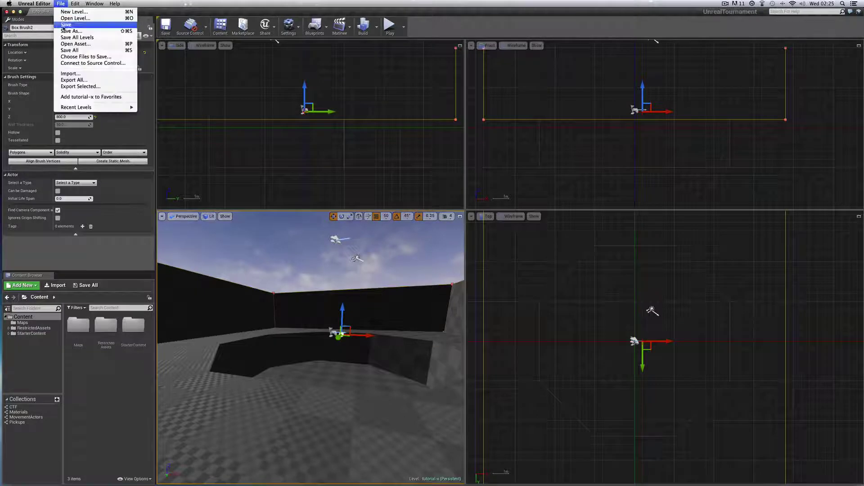
{"action": "left_click", "coordinate": [63, 25]}
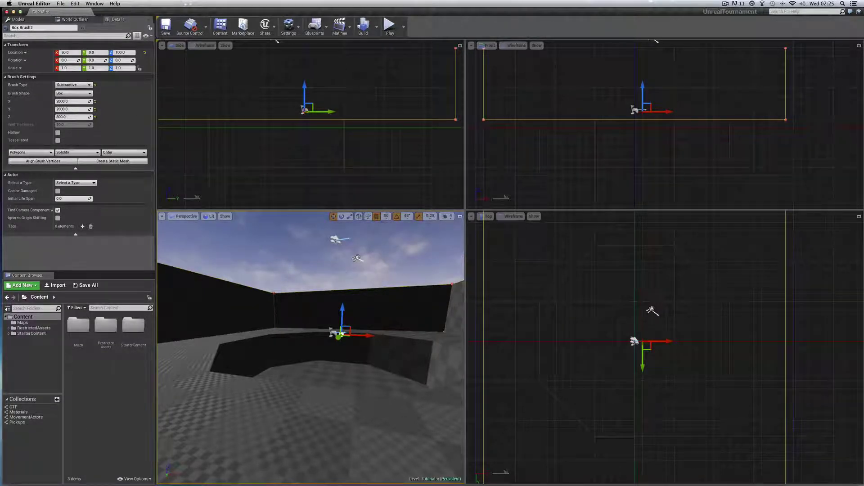
Search the Content folder for "basejump", place a BaseJumpPad in the pit at about X -450, Y 0, Z -250, and select it
{"action": "right_click_drag", "start_coordinate": [386, 413], "coordinate": [386, 373]}
{"action": "mouse_move", "coordinate": [386, 413]}
{"action": "right_mouse_down"}
{"action": "mouse_move", "coordinate": [386, 439]}
{"action": "mouse_move", "coordinate": [386, 416]}
{"action": "right_mouse_up"}
{"action": "right_click_drag", "start_coordinate": [328, 427], "coordinate": [328, 447]}
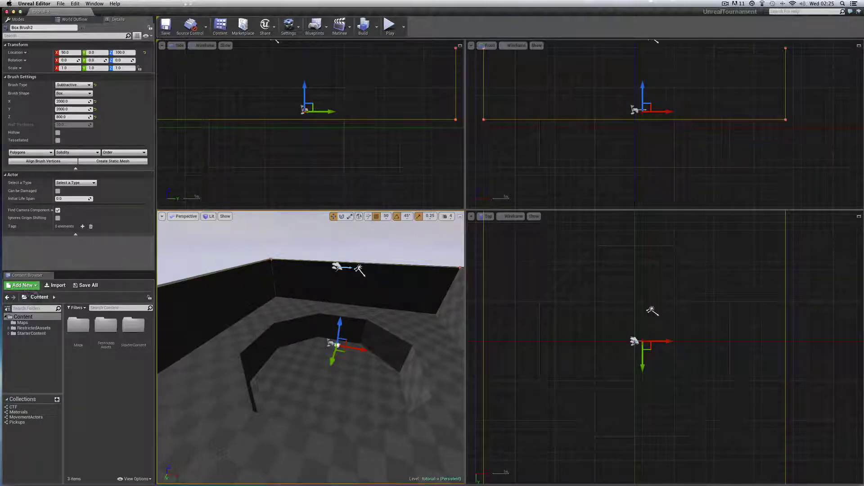
{"action": "left_click", "coordinate": [20, 317]}
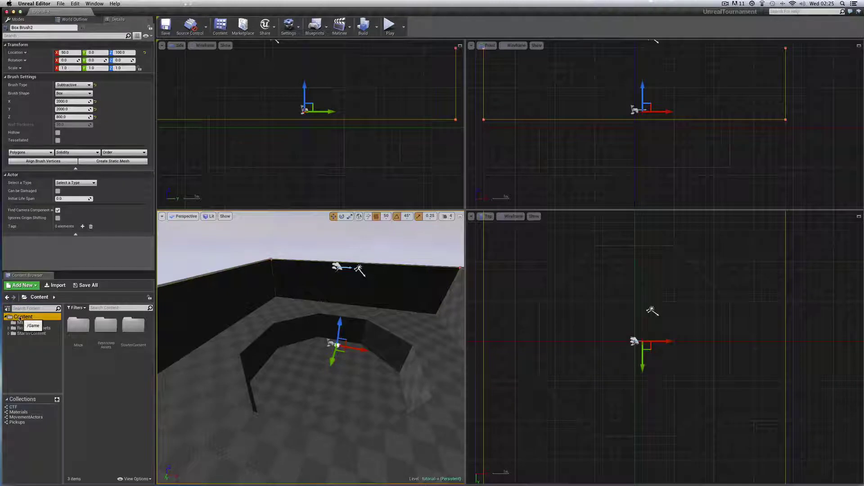
{"action": "left_click", "coordinate": [91, 308]}
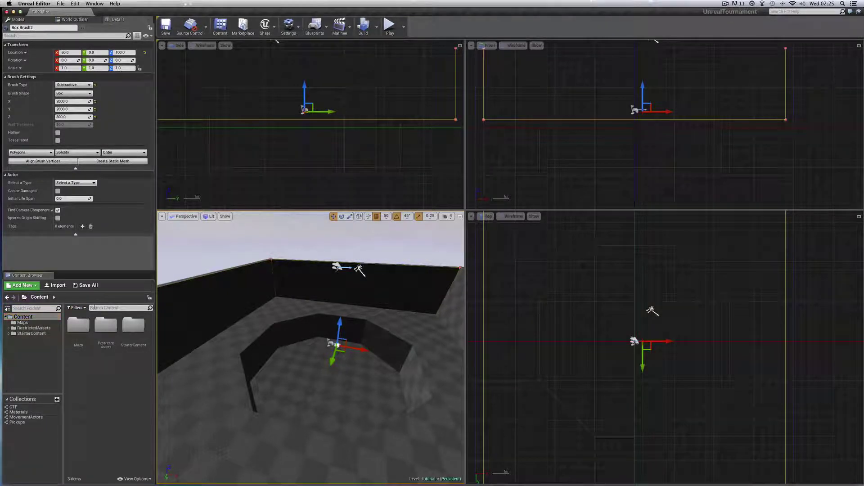
{"action": "type", "text": "basejump"}
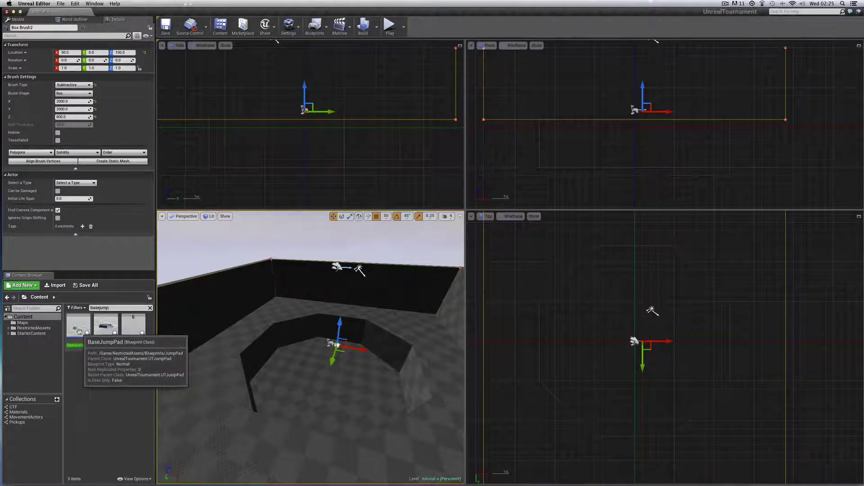
{"action": "left_click_drag", "start_coordinate": [79, 332], "coordinate": [564, 338]}
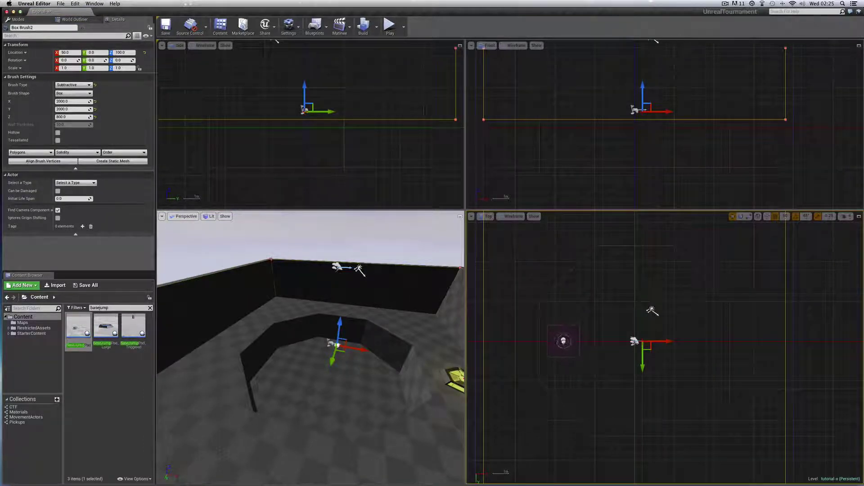
{"action": "right_click_drag", "start_coordinate": [563, 341], "coordinate": [562, 340]}
{"action": "left_click", "coordinate": [562, 340]}
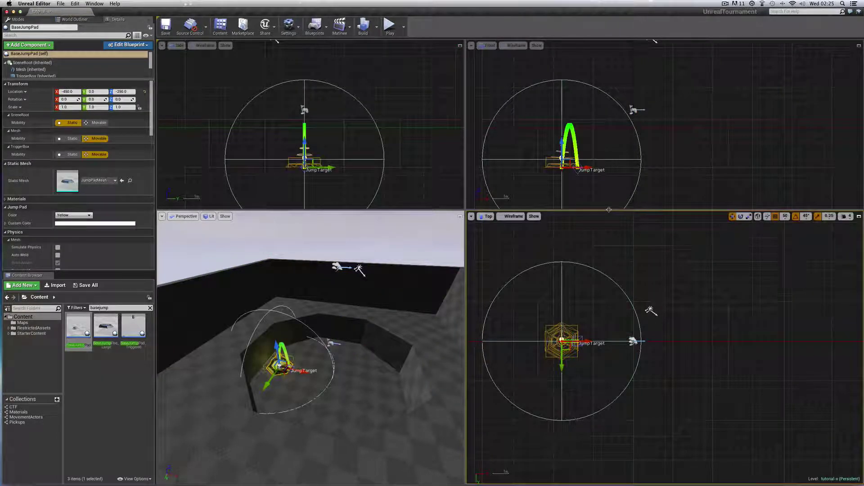
Select the jump pad's JumpTarget in the front view and raise it straight up to above the room floor's level
{"action": "left_click_drag", "start_coordinate": [608, 210], "coordinate": [609, 314]}
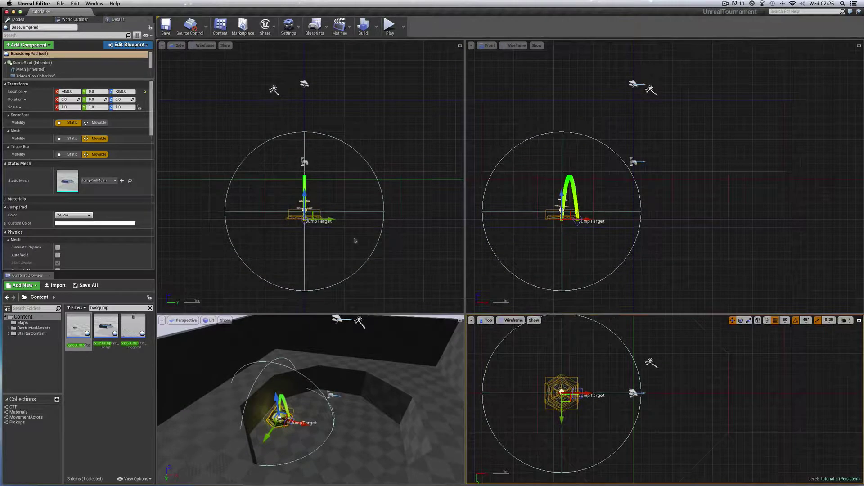
{"action": "scroll", "coordinate": [672, 244], "scroll_direction": "up", "scroll_amount": 4}
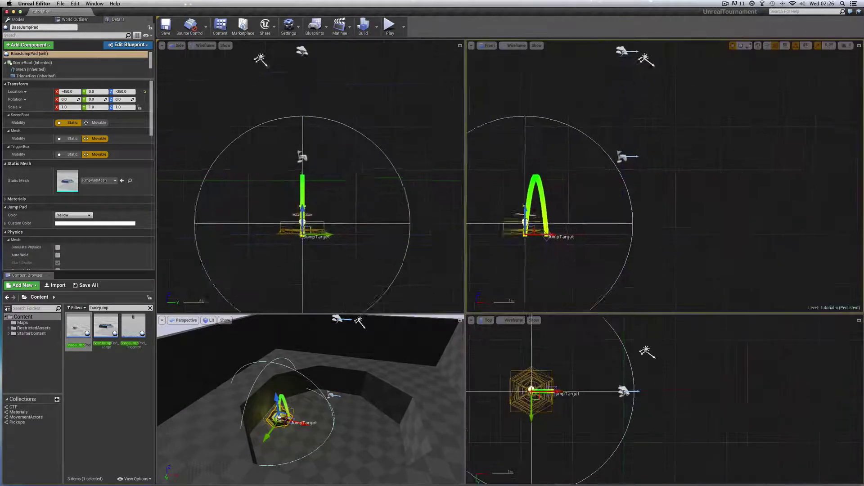
{"action": "right_click_drag", "start_coordinate": [672, 244], "coordinate": [569, 248]}
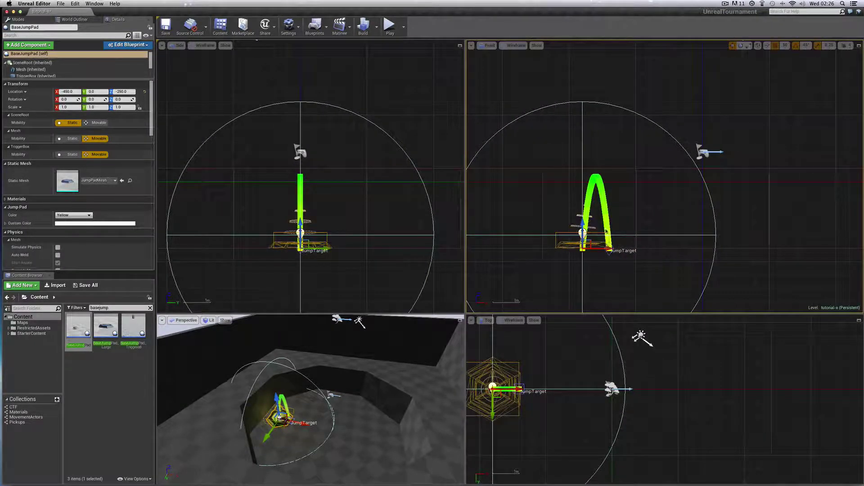
{"action": "mouse_move", "coordinate": [582, 222]}
{"action": "left_mouse_down"}
{"action": "mouse_move", "coordinate": [582, 195]}
{"action": "mouse_move", "coordinate": [582, 220]}
{"action": "left_mouse_up"}
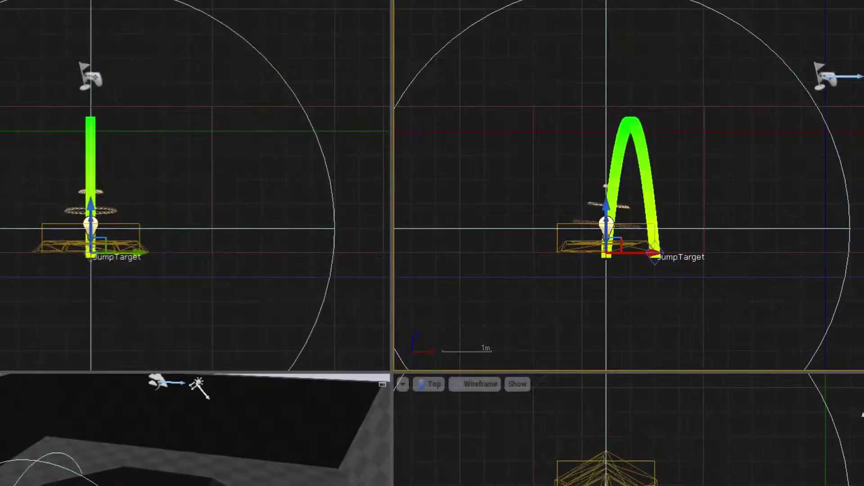
{"action": "right_click_drag", "start_coordinate": [660, 266], "coordinate": [634, 212]}
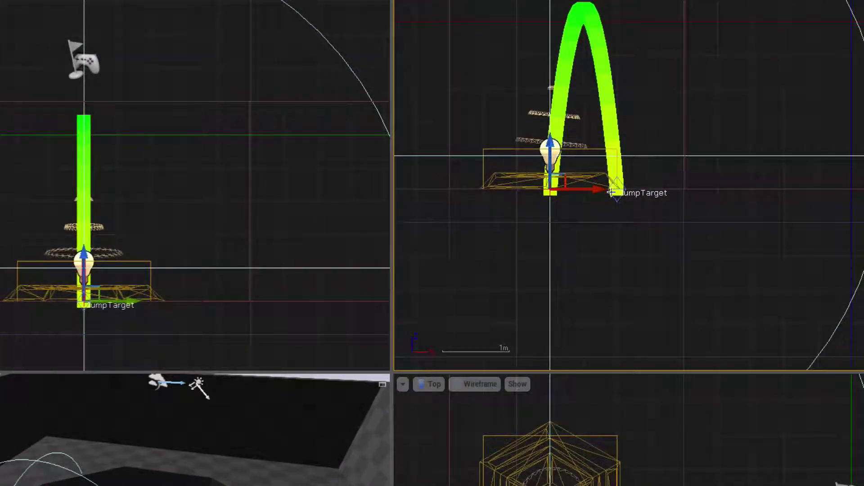
{"action": "scroll", "coordinate": [675, 268], "scroll_direction": "up", "scroll_amount": 4}
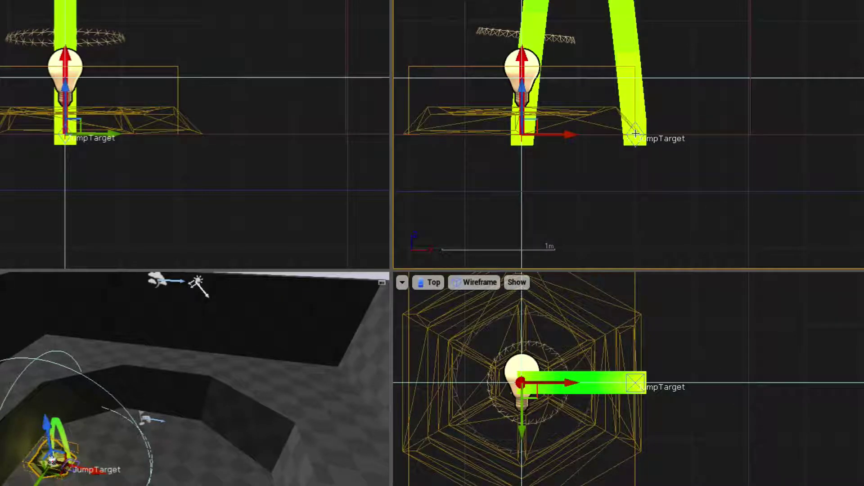
{"action": "left_click", "coordinate": [635, 136]}
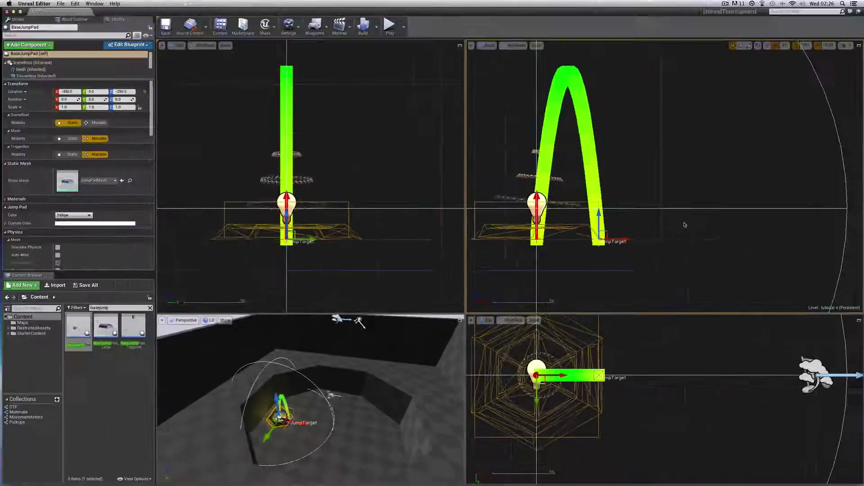
{"action": "scroll", "coordinate": [787, 110], "scroll_direction": "down", "scroll_amount": 5}
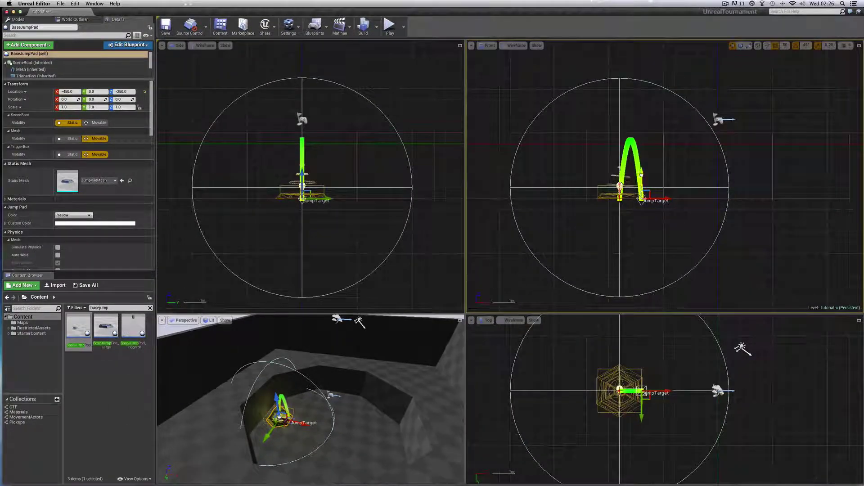
{"action": "left_click_drag", "start_coordinate": [641, 175], "coordinate": [669, 124]}
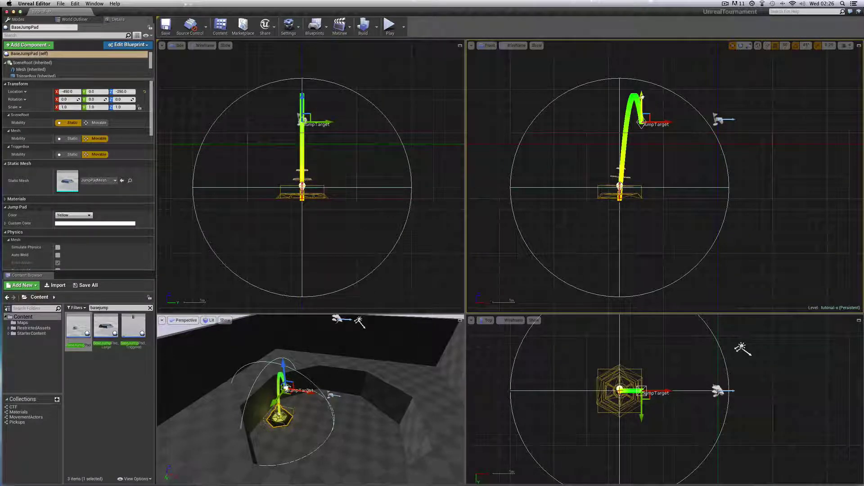
{"action": "left_click_drag", "start_coordinate": [642, 96], "coordinate": [642, 96]}
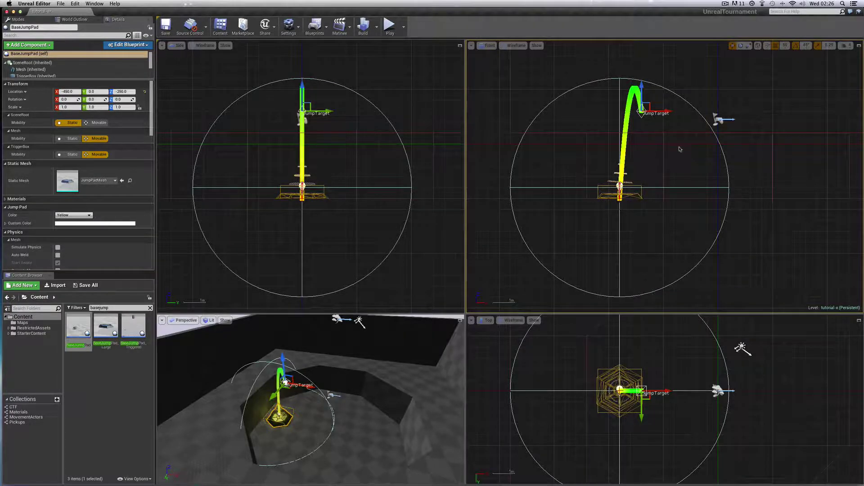
Move the JumpTarget in negative X past the pit's nearest edge, over the room floor and level with the pad in Y
{"action": "scroll", "coordinate": [664, 176], "scroll_direction": "down", "scroll_amount": 3}
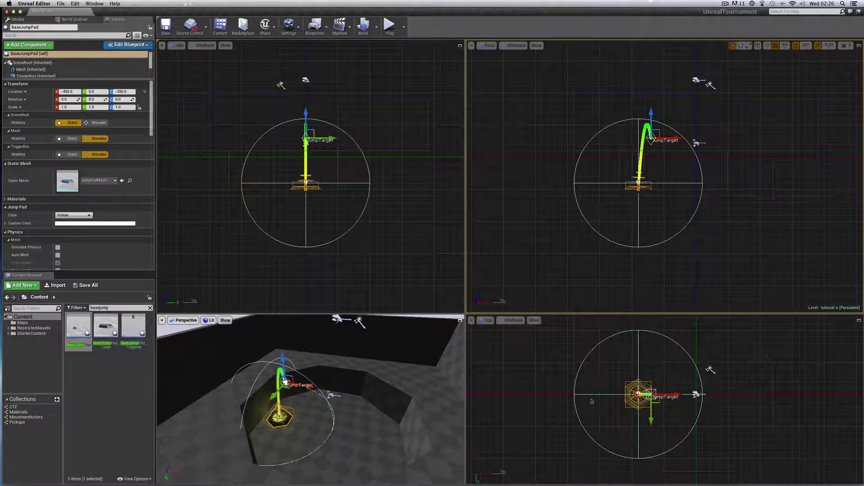
{"action": "left_click_drag", "start_coordinate": [677, 396], "coordinate": [594, 396]}
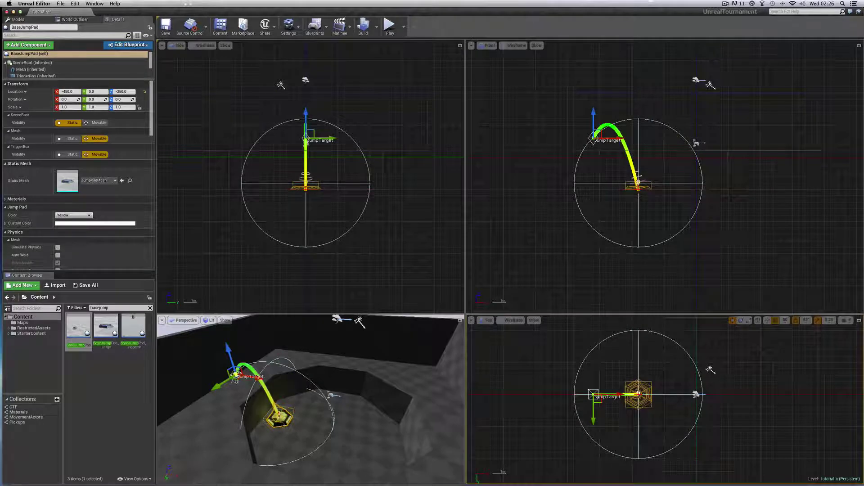
{"action": "left_click_drag", "start_coordinate": [213, 389], "coordinate": [249, 403]}
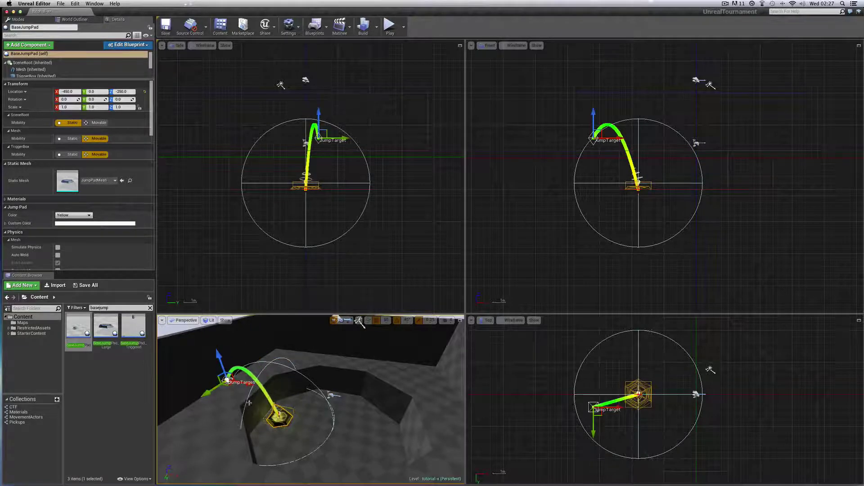
{"action": "left_click_drag", "start_coordinate": [592, 431], "coordinate": [593, 418]}
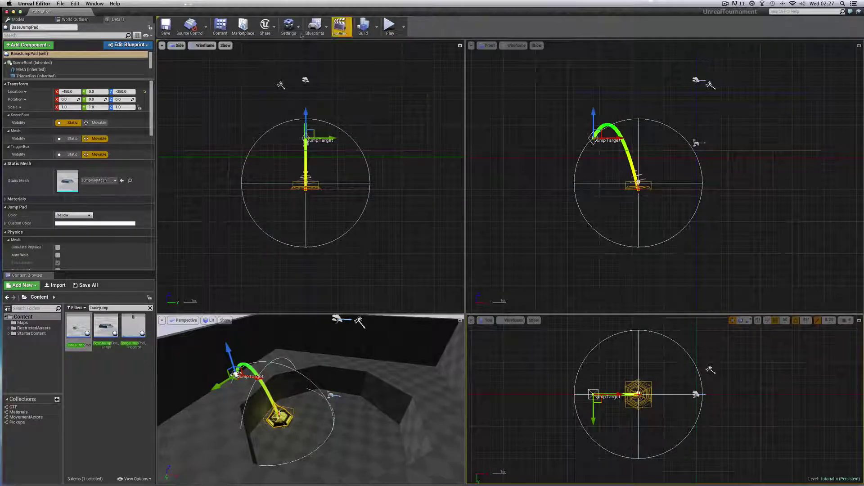
Save the level and playtest the jump pad in a short session started from the room's floor
{"action": "left_click", "coordinate": [60, 4]}
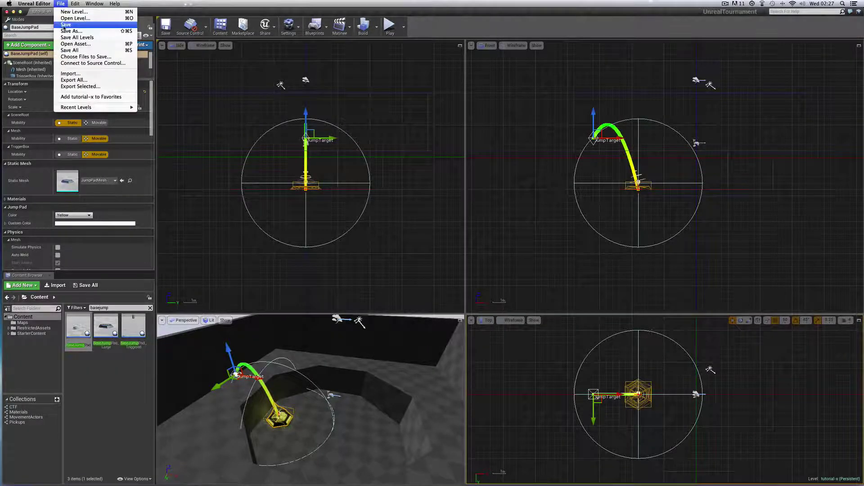
{"action": "left_click", "coordinate": [65, 25]}
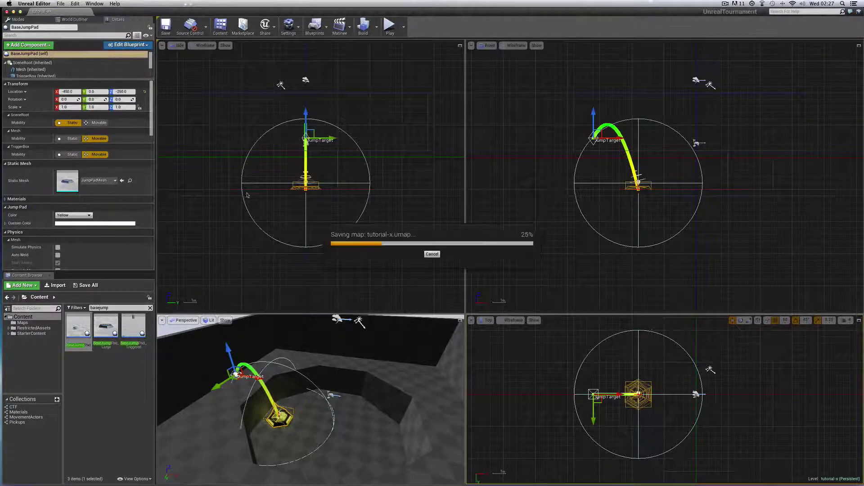
{"action": "right_click", "coordinate": [417, 386]}
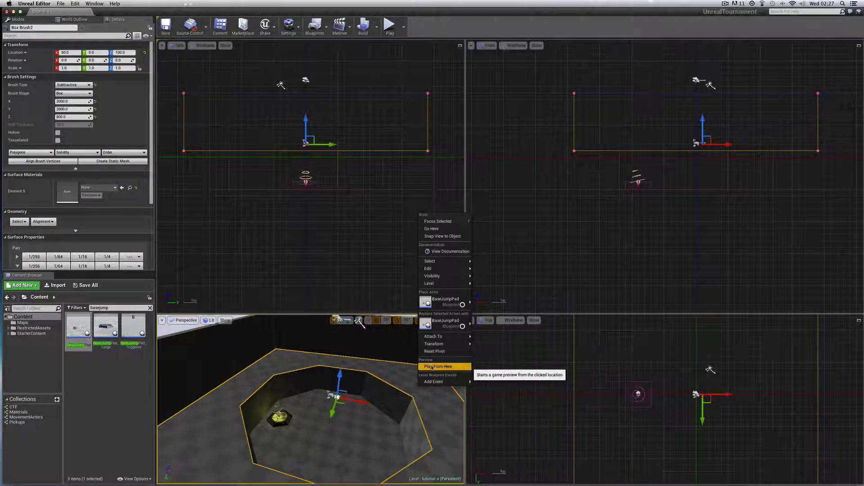
{"action": "left_click", "coordinate": [432, 367]}
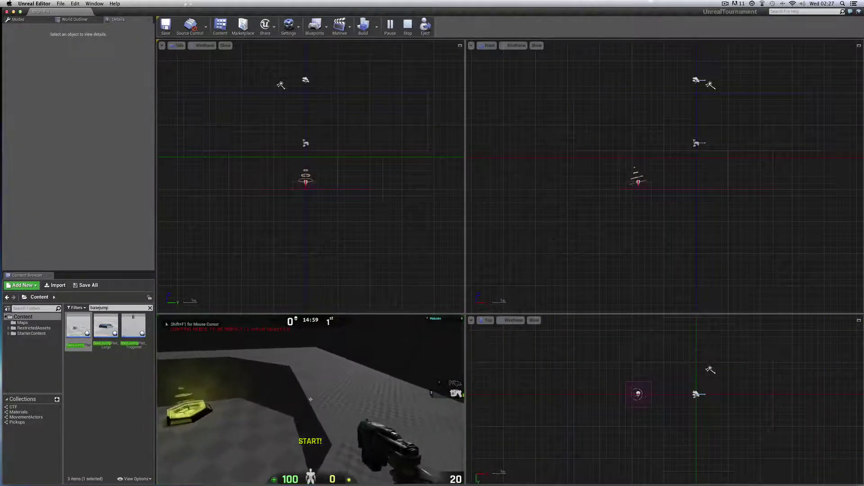
{"action": "key", "text": "w"}
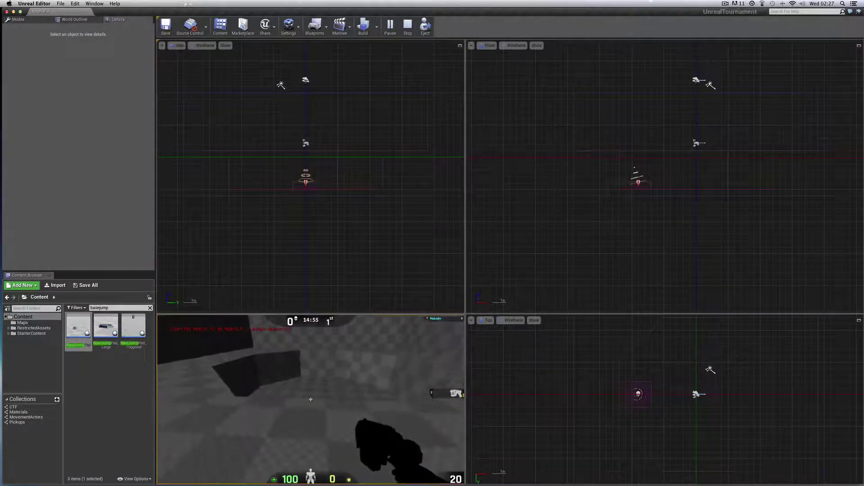
{"action": "key", "text": "Escape"}
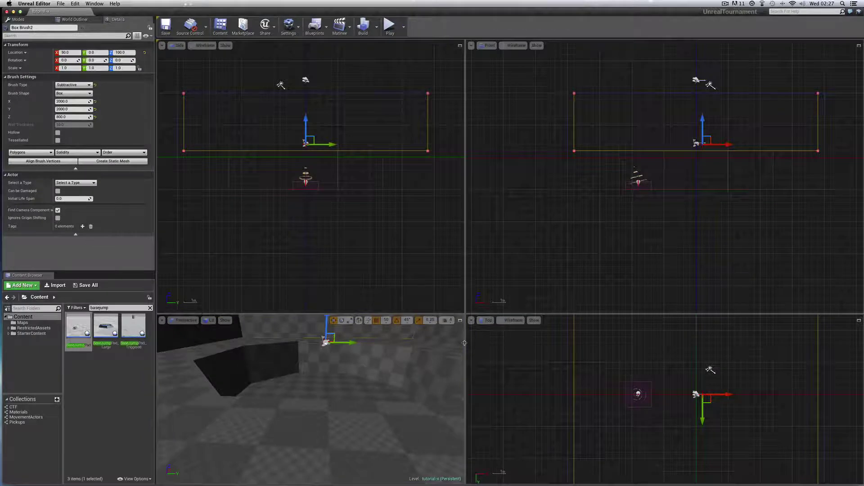
Duplicate the jump pad along X to the opposite side of the pit, at X 450, Y 0, Z -250
{"action": "left_click_drag", "start_coordinate": [464, 343], "coordinate": [347, 343]}
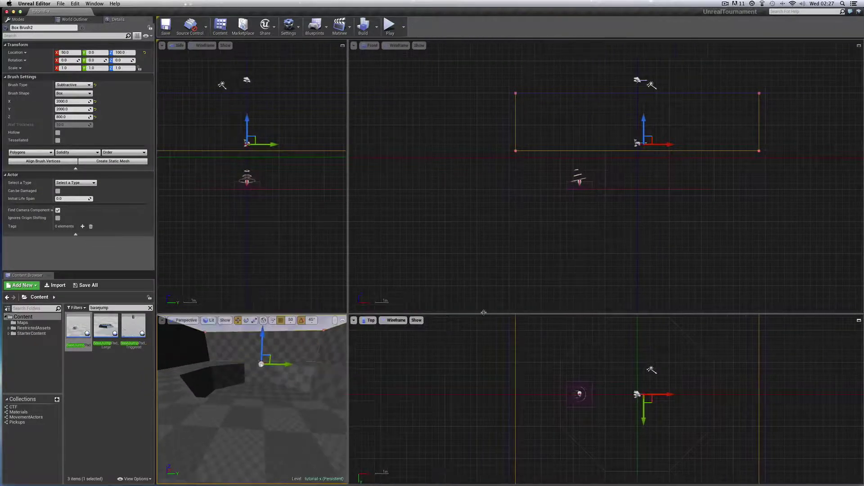
{"action": "left_click_drag", "start_coordinate": [484, 312], "coordinate": [482, 178]}
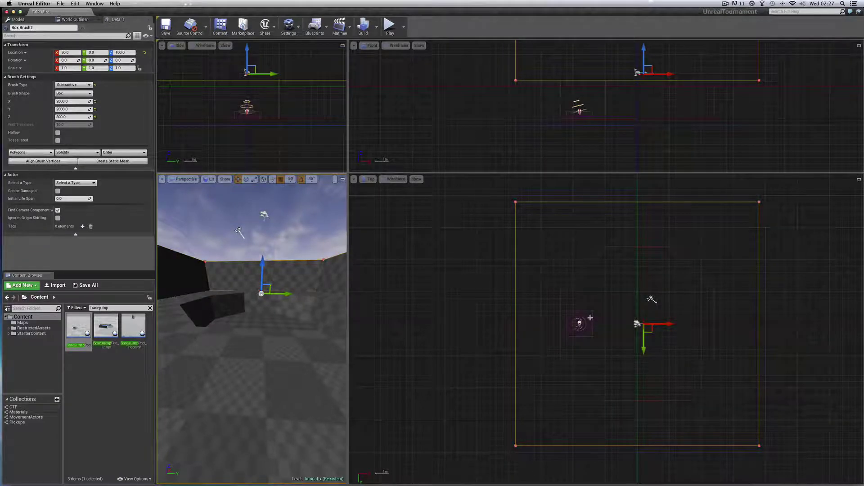
{"action": "left_click", "coordinate": [590, 318]}
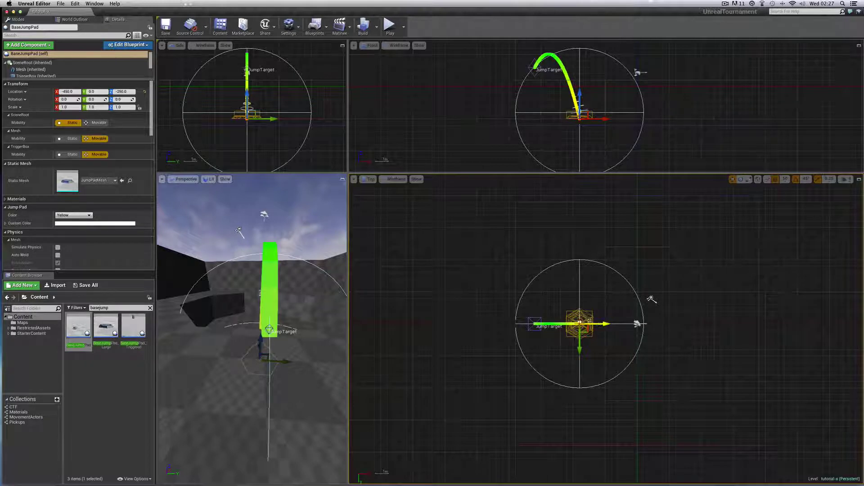
{"action": "left_click_drag", "start_coordinate": [602, 324], "coordinate": [717, 324], "text": "alt"}
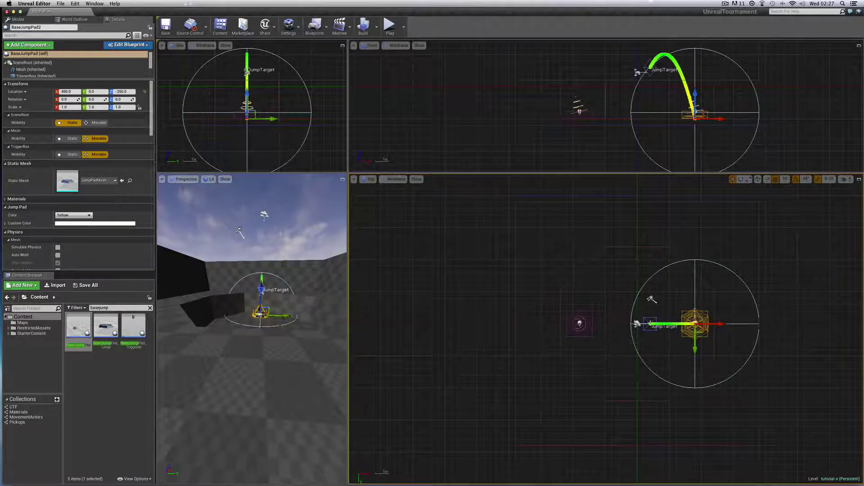
Move the copied pad's JumpTarget in positive X so its arc lands on the room floor beyond the pit's edge
{"action": "left_click", "coordinate": [668, 333]}
{"action": "left_click_drag", "start_coordinate": [674, 324], "coordinate": [754, 325]}
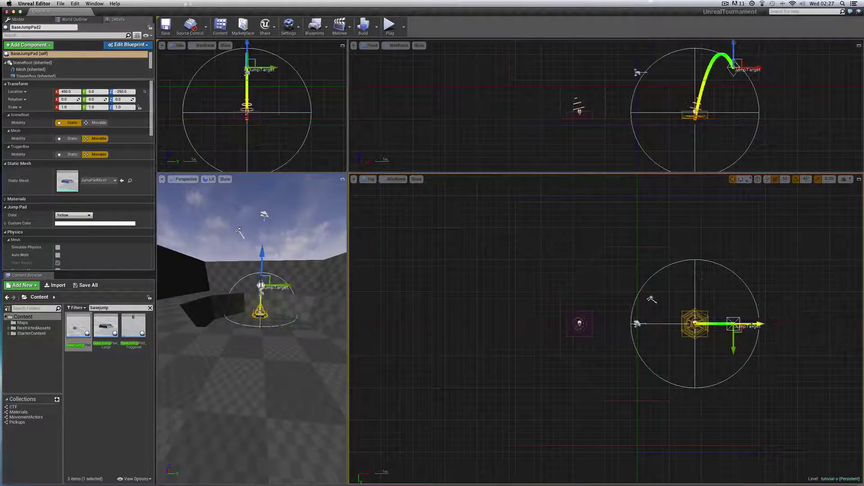
{"action": "mouse_move", "coordinate": [325, 337]}
{"action": "right_mouse_down"}
{"action": "mouse_move", "coordinate": [291, 347]}
{"action": "mouse_move", "coordinate": [326, 340]}
{"action": "mouse_move", "coordinate": [310, 345]}
{"action": "right_mouse_up"}
{"action": "key", "text": "w"}
{"action": "left_click_drag", "start_coordinate": [261, 337], "coordinate": [273, 337]}
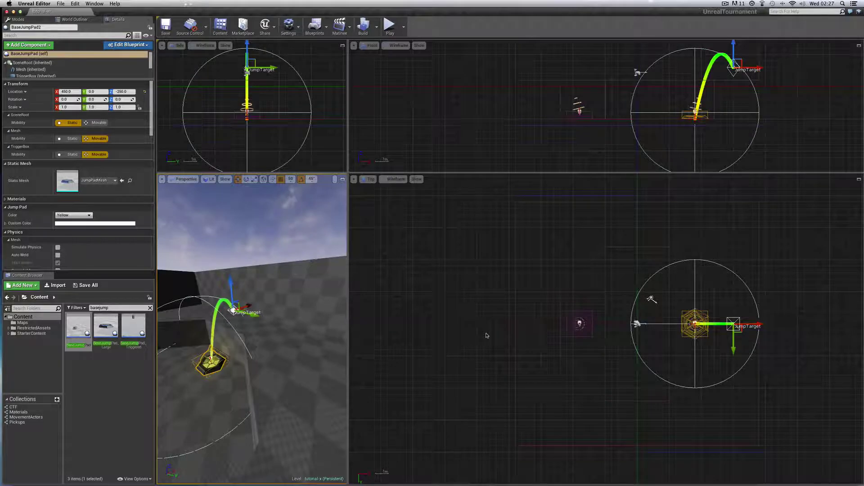
Save the level and start a play session from the room floor beside the second jump pad
{"action": "left_click", "coordinate": [61, 4]}
{"action": "left_click", "coordinate": [72, 32]}
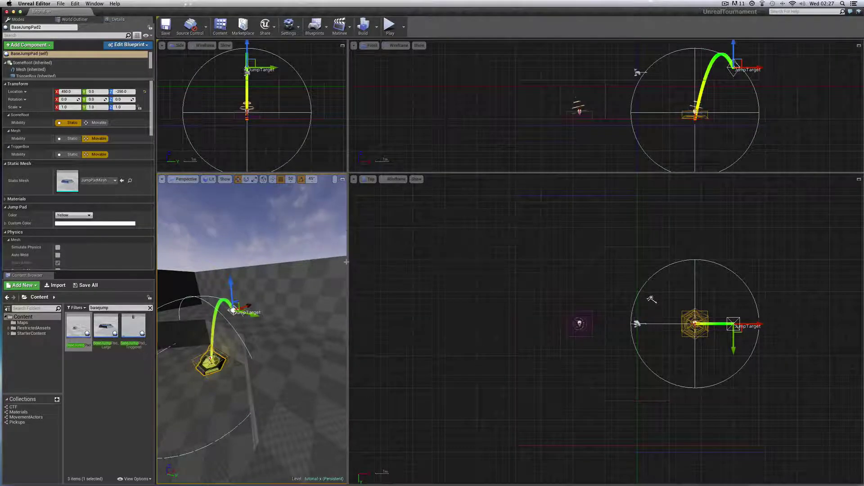
{"action": "left_click_drag", "start_coordinate": [348, 256], "coordinate": [498, 270]}
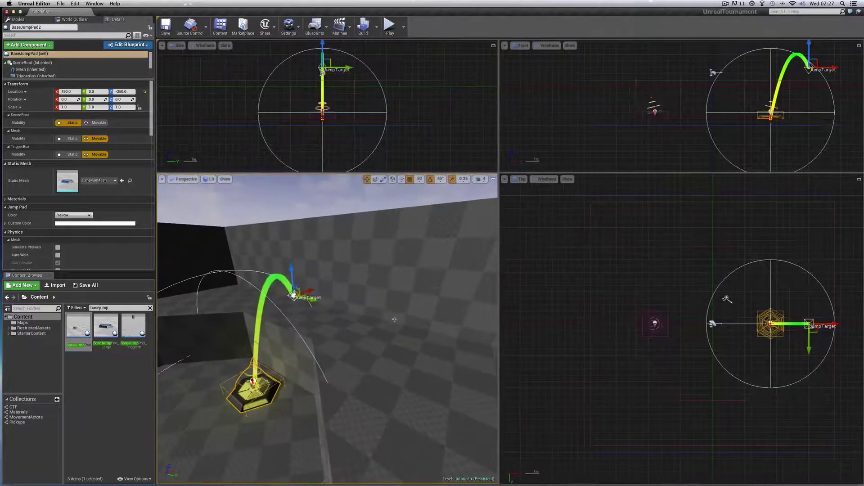
{"action": "left_click", "coordinate": [366, 344]}
{"action": "right_click", "coordinate": [367, 344]}
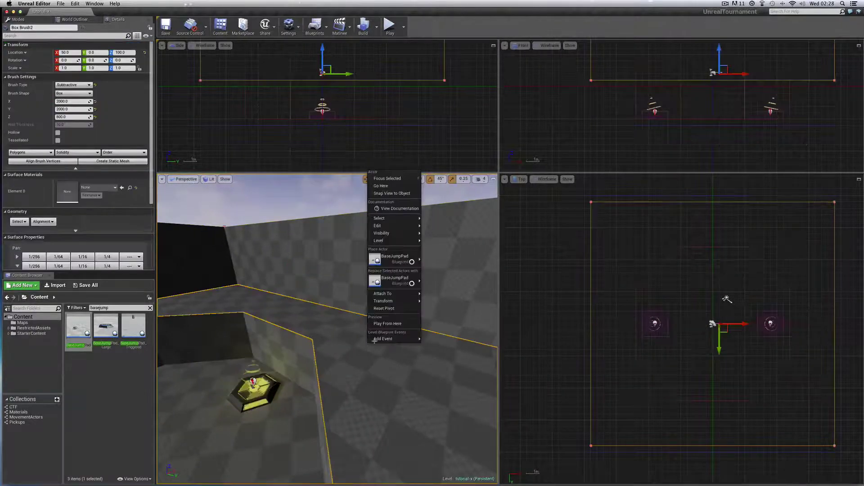
{"action": "left_click", "coordinate": [396, 327]}
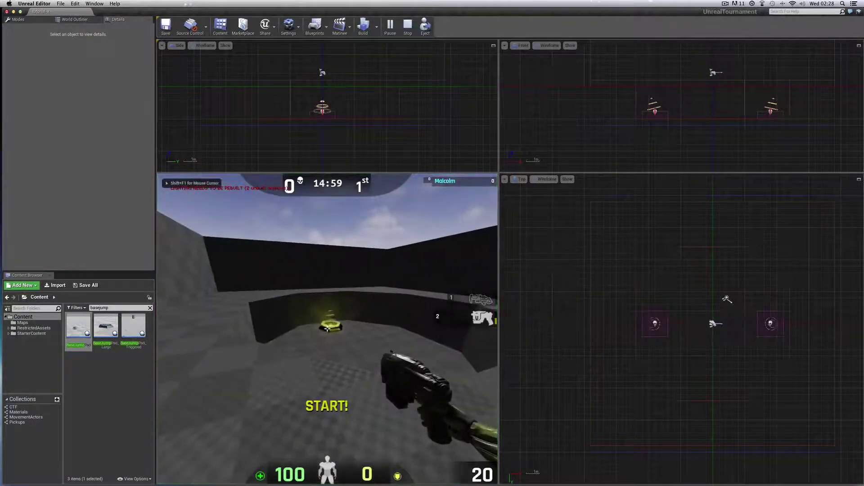
Move through the pit to test both jump pads, end the play session and enlarge the top view
{"action": "key", "text": "w"}
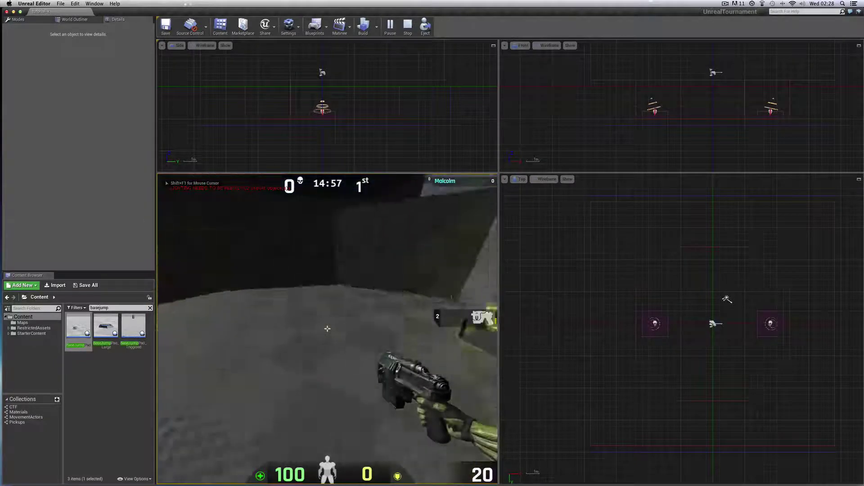
{"action": "key", "text": "w"}
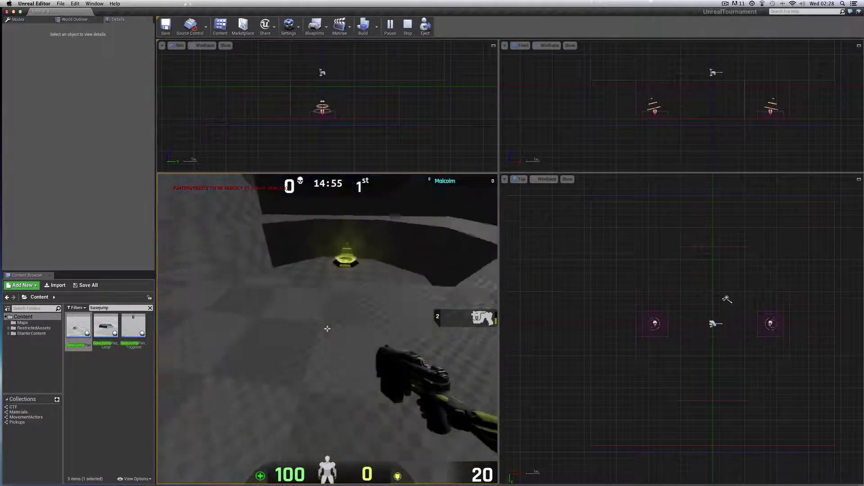
{"action": "key", "text": "w"}
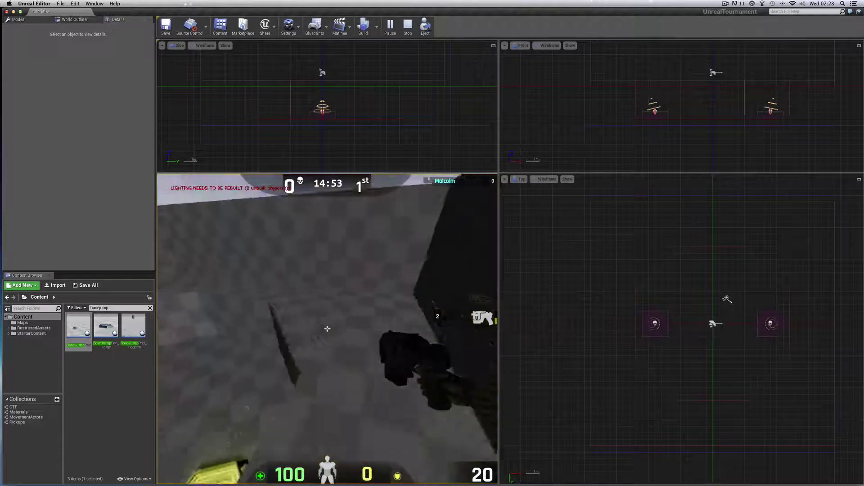
{"action": "key", "text": "Escape"}
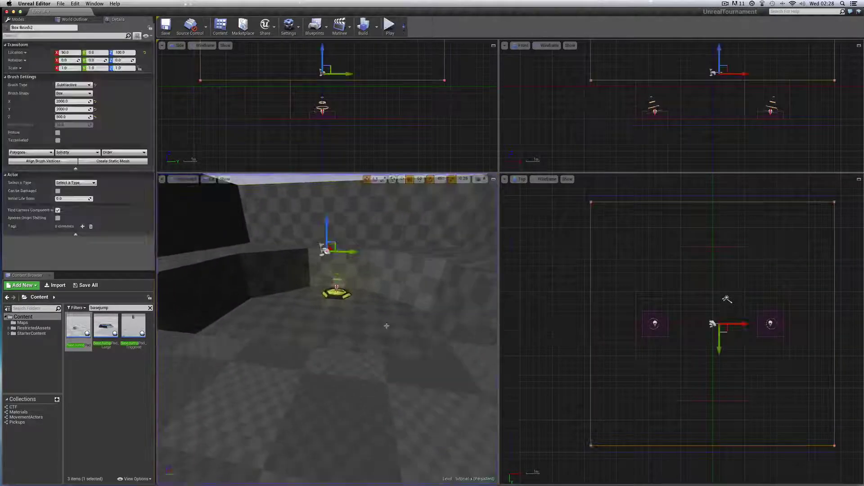
{"action": "left_click_drag", "start_coordinate": [498, 250], "coordinate": [319, 250]}
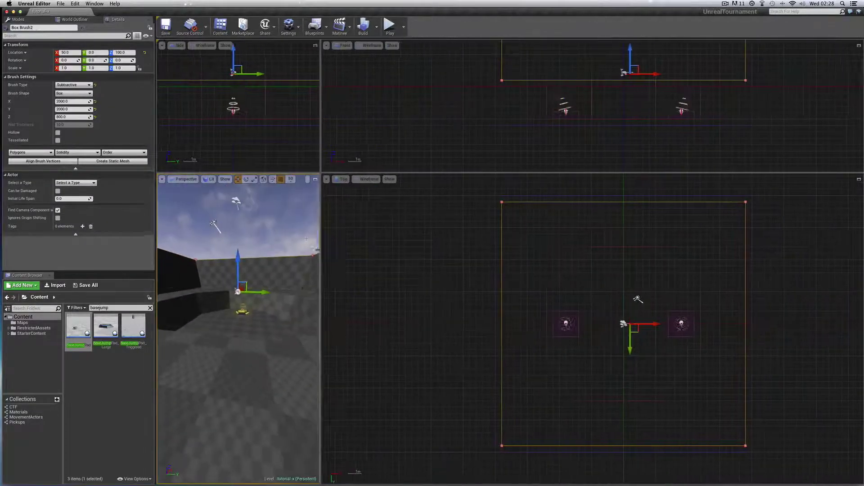
Search the content for weaponbase and place a WeaponBase between the two jump pads along X, at X 0, Y 1000, Z -150
{"action": "left_click", "coordinate": [60, 4]}
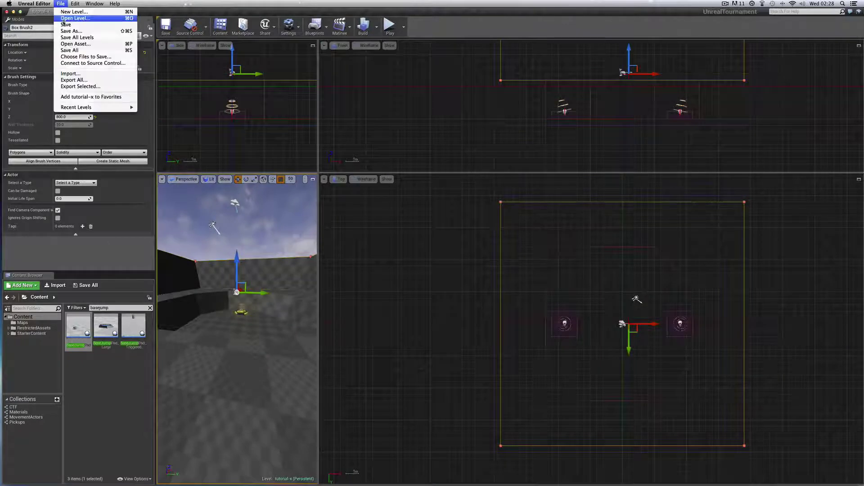
{"action": "left_click", "coordinate": [642, 310]}
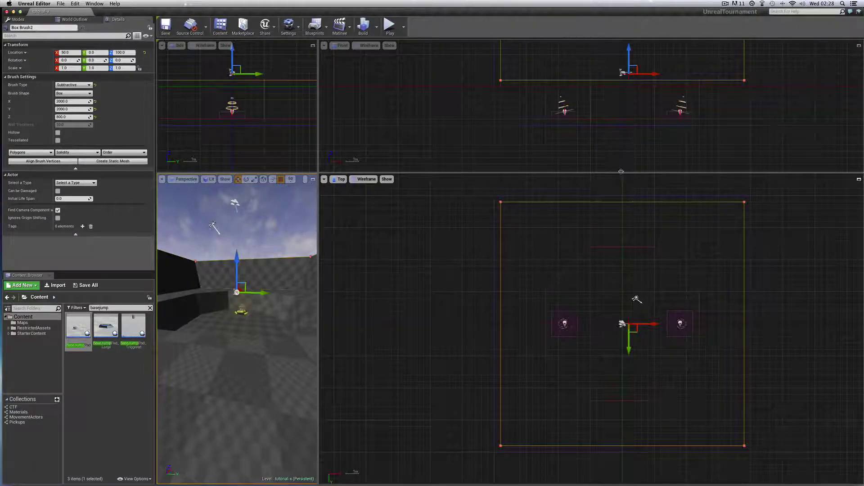
{"action": "left_click_drag", "start_coordinate": [621, 172], "coordinate": [622, 235]}
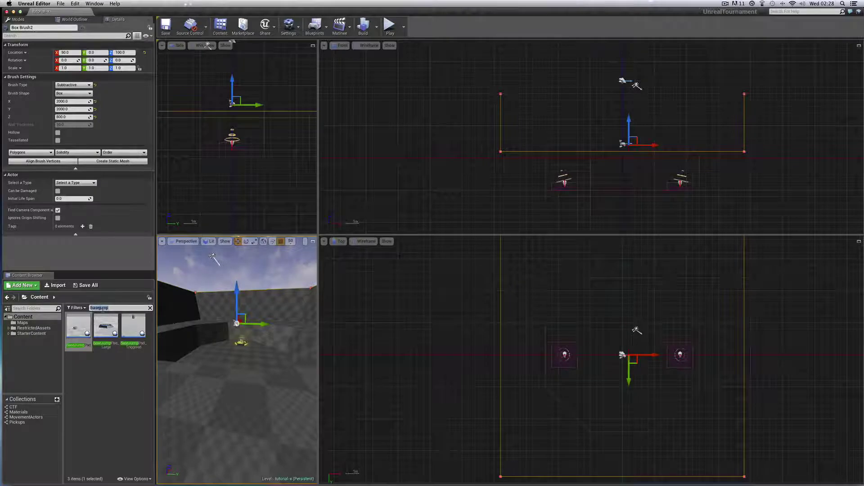
{"action": "type", "text": "n"}
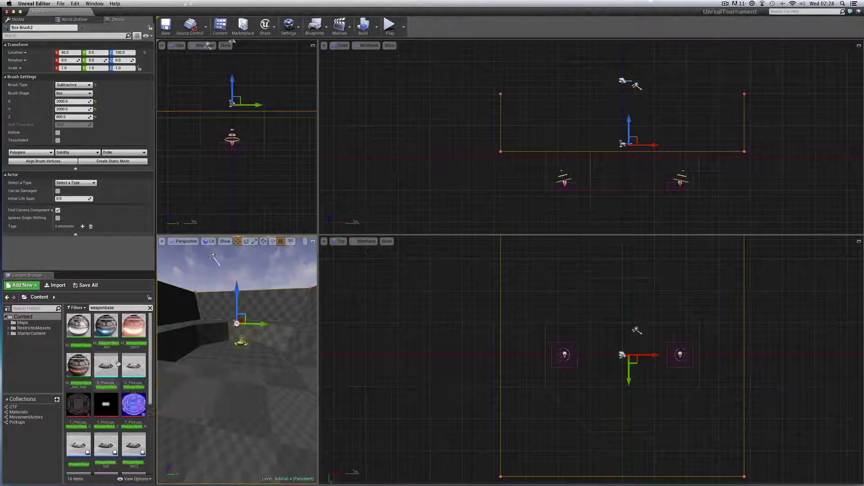
{"action": "scroll", "coordinate": [113, 405], "scroll_direction": "down", "scroll_amount": 2}
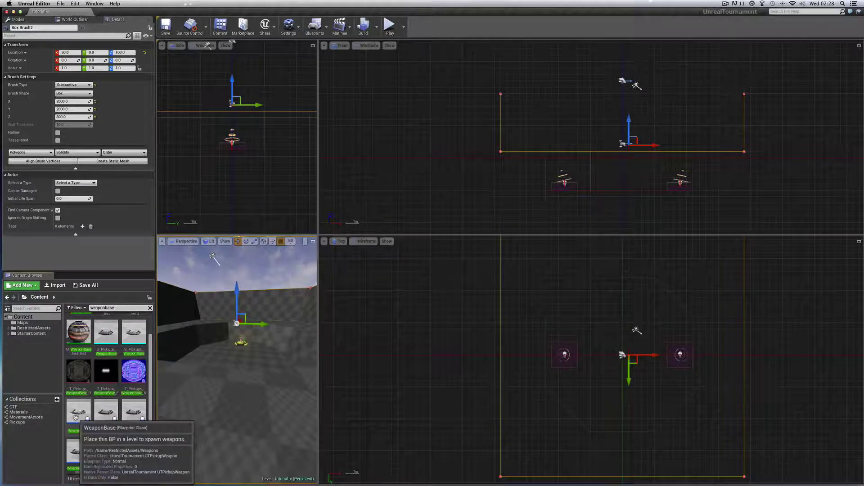
{"action": "left_click_drag", "start_coordinate": [76, 414], "coordinate": [623, 184]}
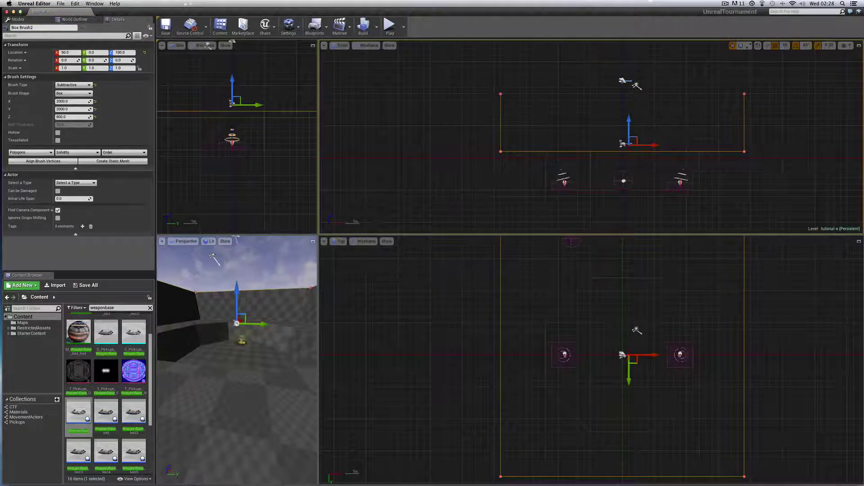
{"action": "left_click_drag", "start_coordinate": [623, 181], "coordinate": [626, 182]}
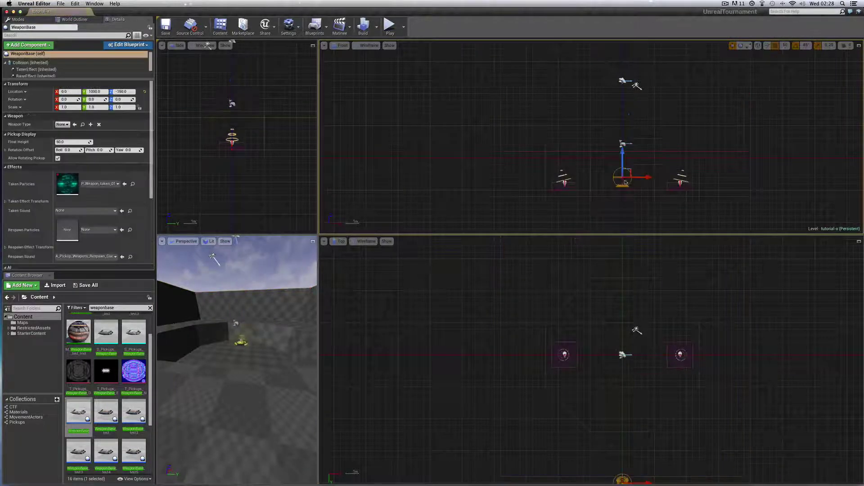
Lower the weapon base to Z -170 using a grid snap size of 10
{"action": "scroll", "coordinate": [651, 205], "scroll_direction": "up", "scroll_amount": 5}
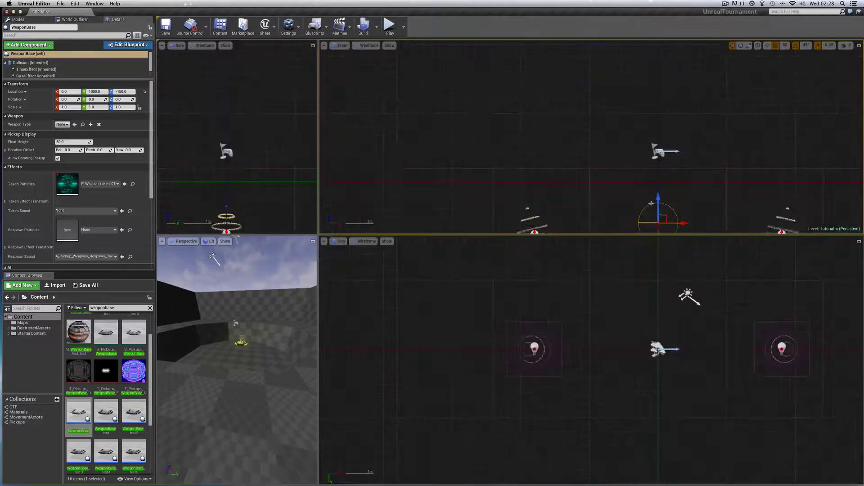
{"action": "right_click_drag", "start_coordinate": [669, 195], "coordinate": [669, 192]}
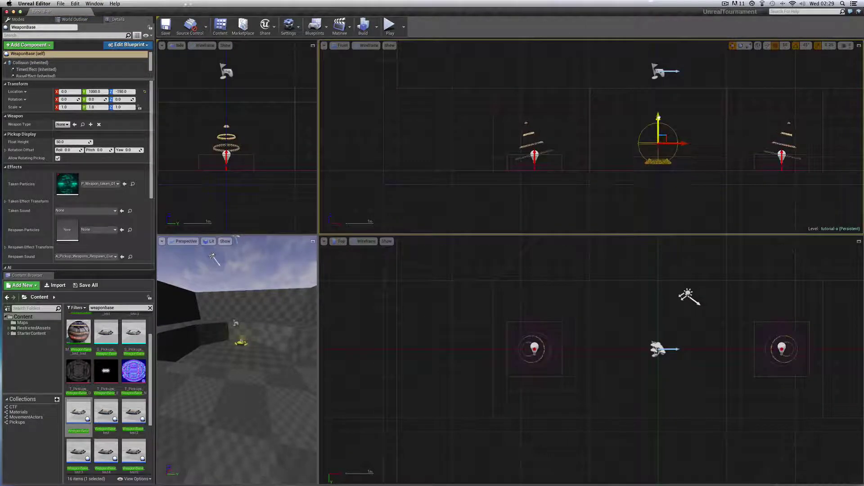
{"action": "left_click", "coordinate": [785, 46]}
{"action": "left_click", "coordinate": [789, 74]}
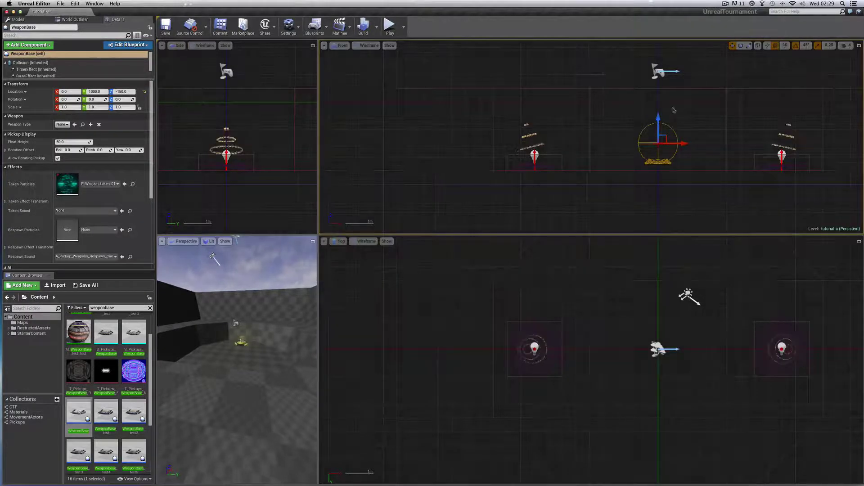
{"action": "left_click_drag", "start_coordinate": [658, 116], "coordinate": [658, 122]}
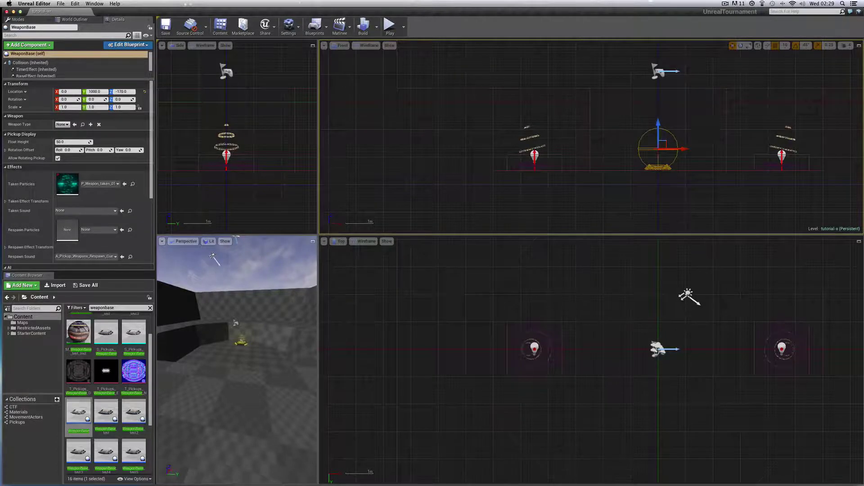
Lower the weapon base onto the pit floor at Z -175 with a snap size of 5, and return the snap size to 50
{"action": "scroll", "coordinate": [739, 134], "scroll_direction": "up", "scroll_amount": 5}
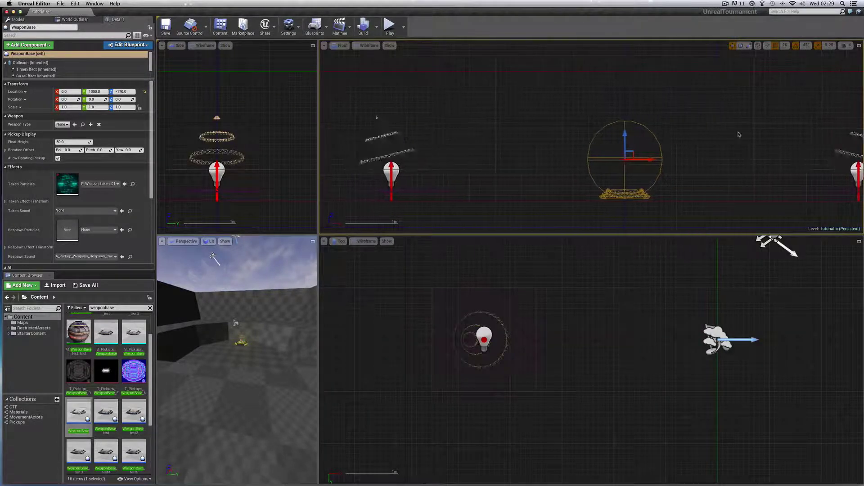
{"action": "left_click", "coordinate": [785, 45]}
{"action": "left_click", "coordinate": [789, 68]}
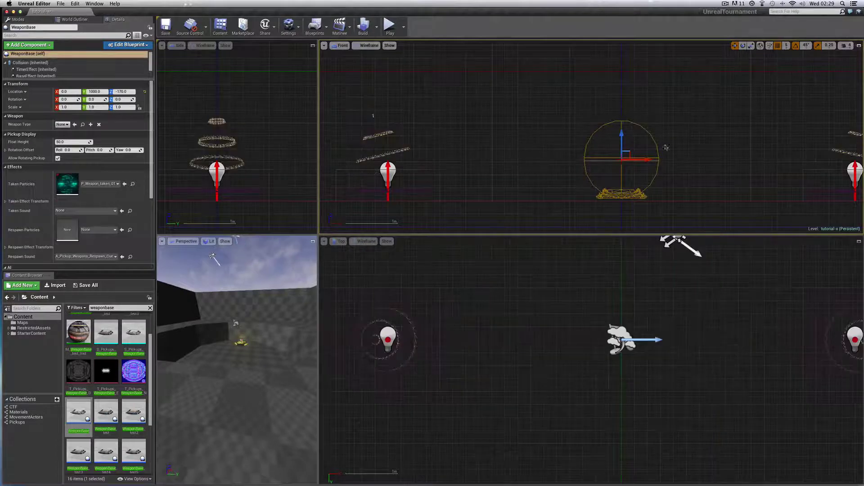
{"action": "left_click_drag", "start_coordinate": [622, 133], "coordinate": [622, 135]}
{"action": "left_click", "coordinate": [787, 45]}
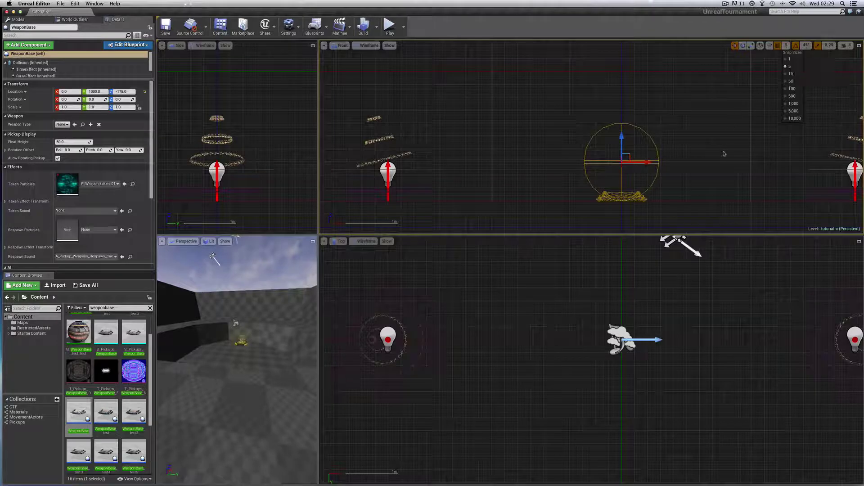
{"action": "left_click", "coordinate": [791, 81]}
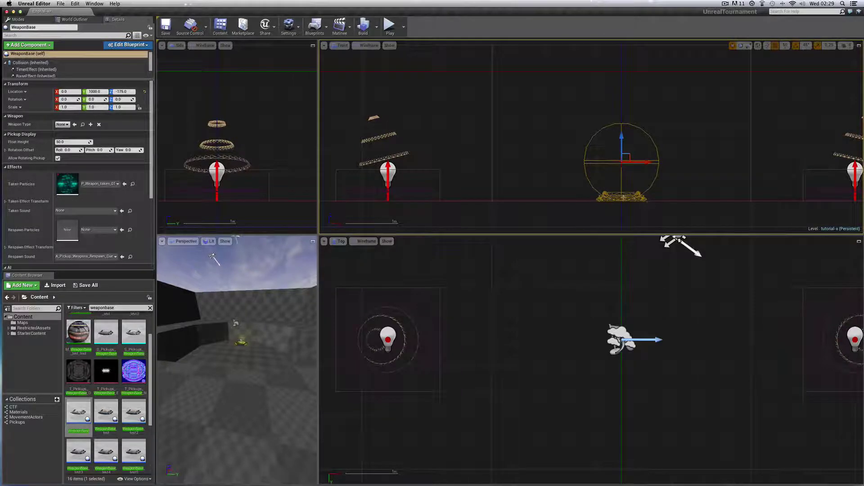
Move the weapon base along Y to the pit's centre at Y 0 and set its weapon type to BP_RocketLauncher
{"action": "scroll", "coordinate": [690, 299], "scroll_direction": "down", "scroll_amount": 6}
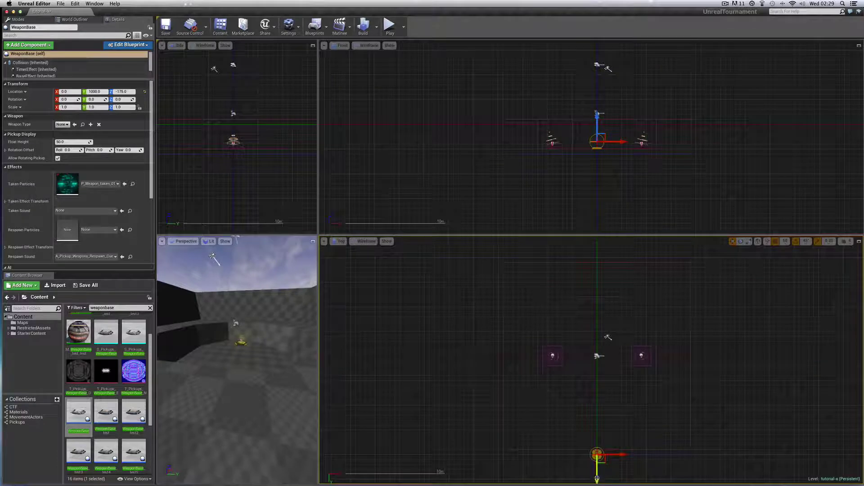
{"action": "left_click_drag", "start_coordinate": [597, 479], "coordinate": [595, 383]}
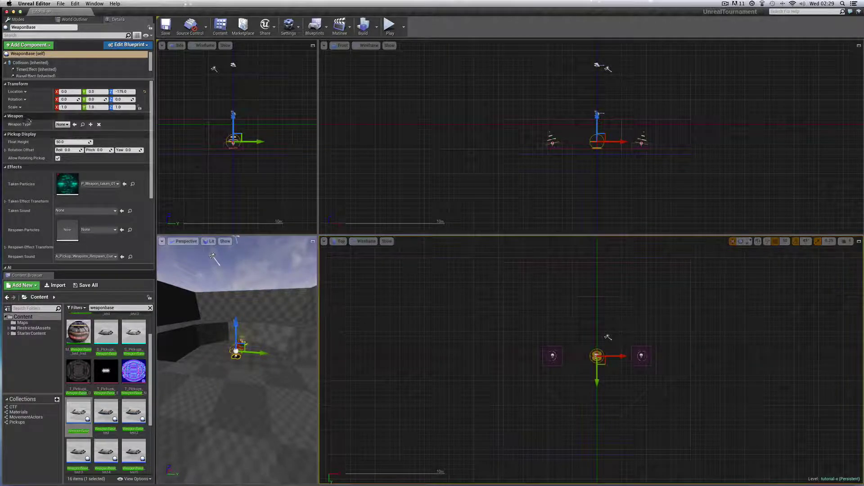
{"action": "left_click", "coordinate": [15, 116]}
{"action": "left_click", "coordinate": [9, 116]}
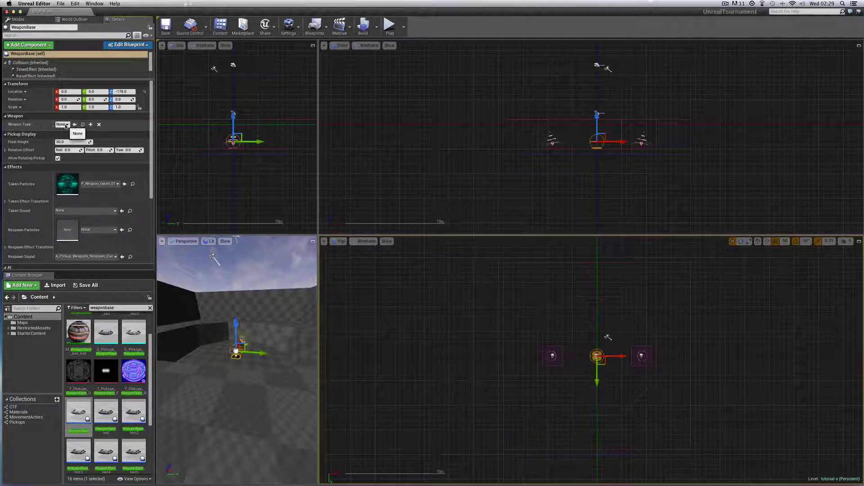
{"action": "left_click", "coordinate": [63, 124]}
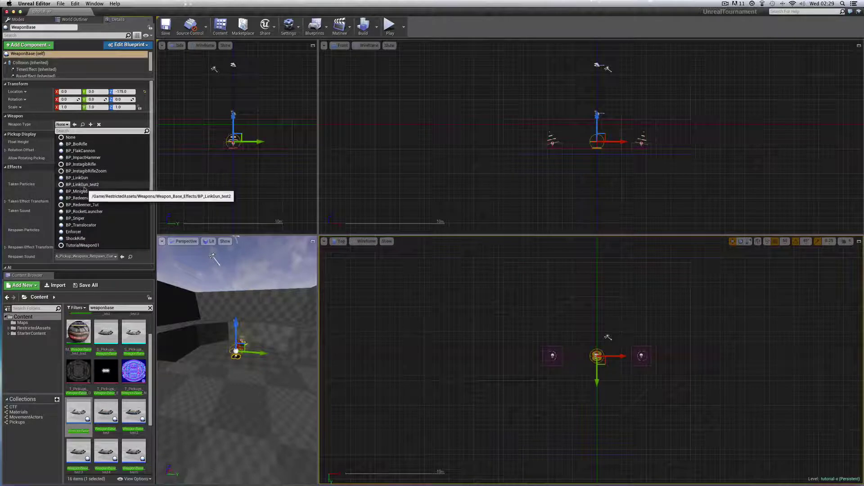
{"action": "left_click", "coordinate": [84, 211]}
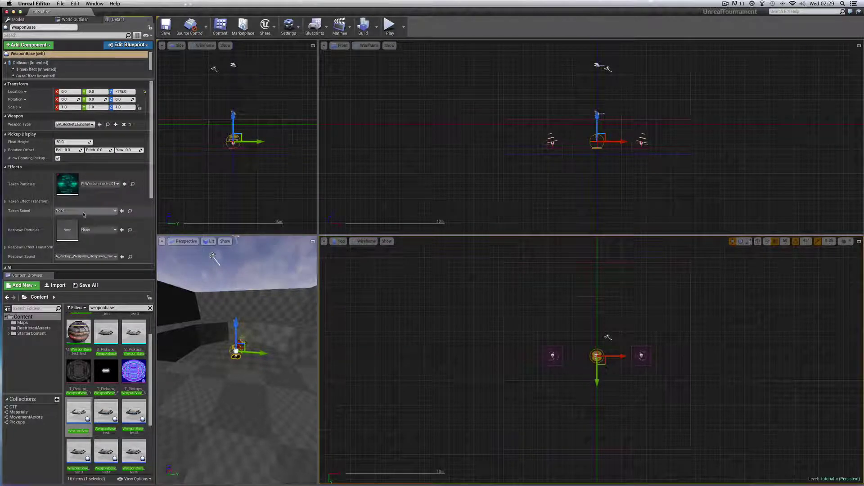
Save the level and start a play session from the room floor beside the pit in an enlarged perspective view
{"action": "left_click", "coordinate": [60, 4]}
{"action": "left_click", "coordinate": [72, 25]}
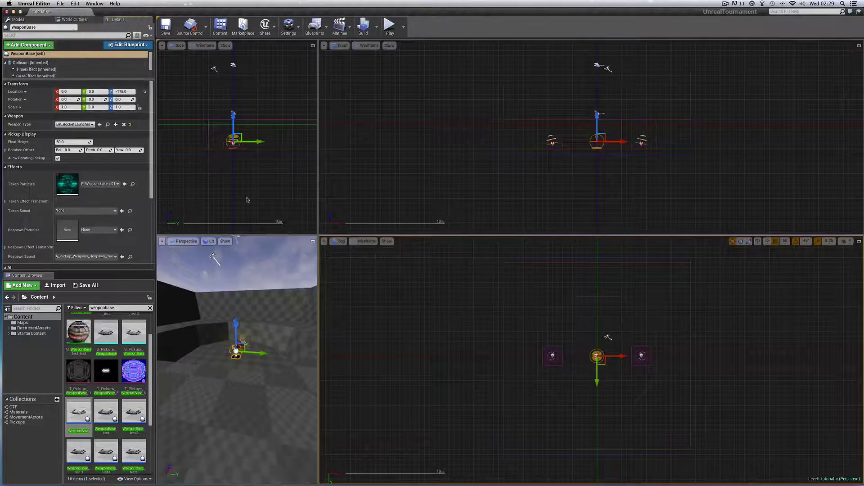
{"action": "left_click_drag", "start_coordinate": [318, 261], "coordinate": [479, 262]}
{"action": "right_click", "coordinate": [321, 407]}
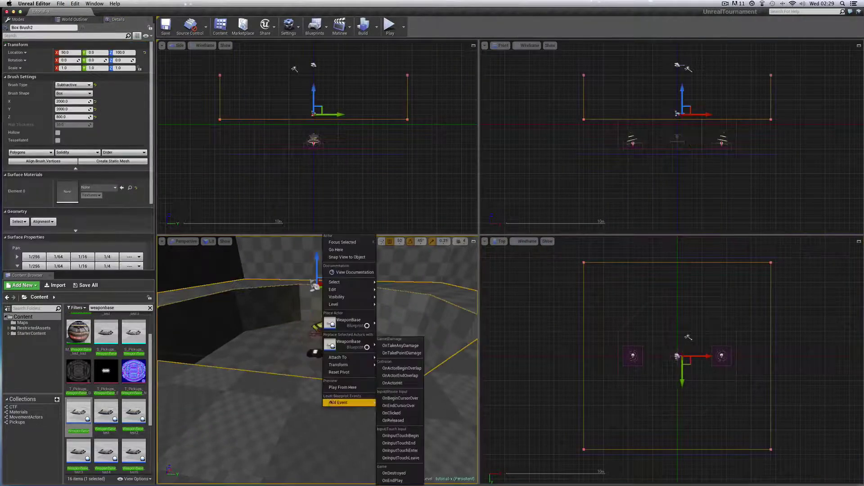
{"action": "left_click", "coordinate": [338, 387]}
Move through the pit to pick up the rocket launcher from the weapon base and leave the pit over a jump pad
{"action": "key", "text": "w"}
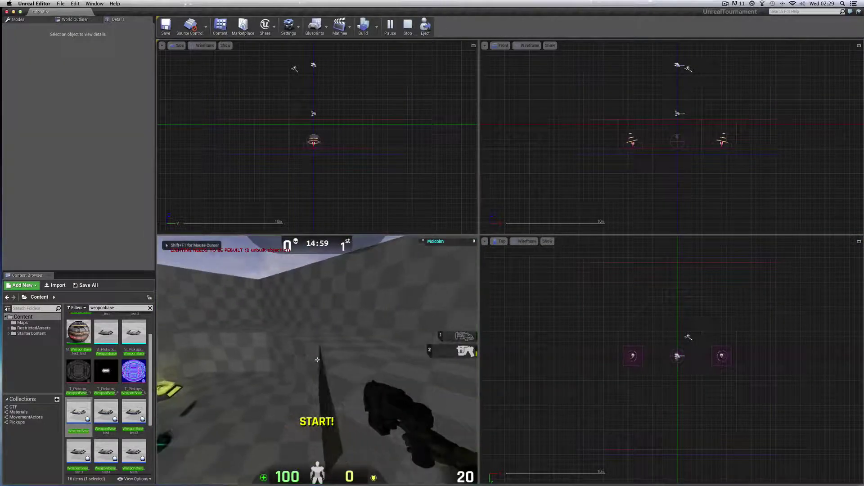
{"action": "key", "text": "w"}
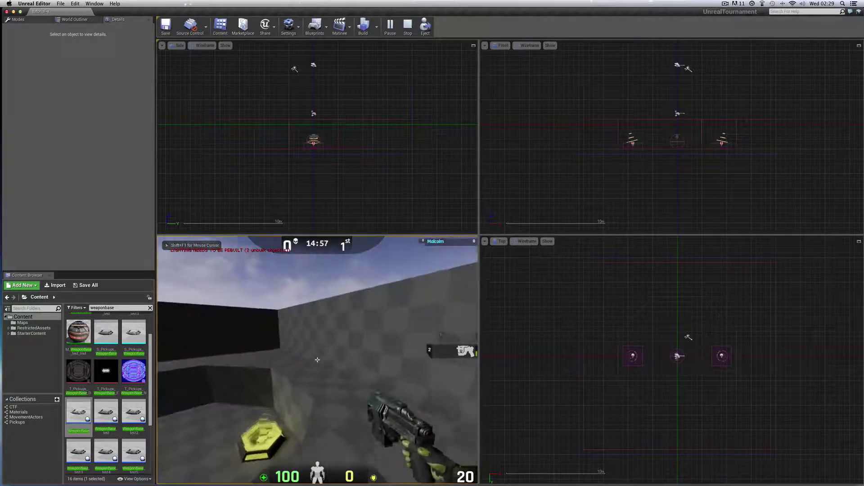
{"action": "key", "text": "w"}
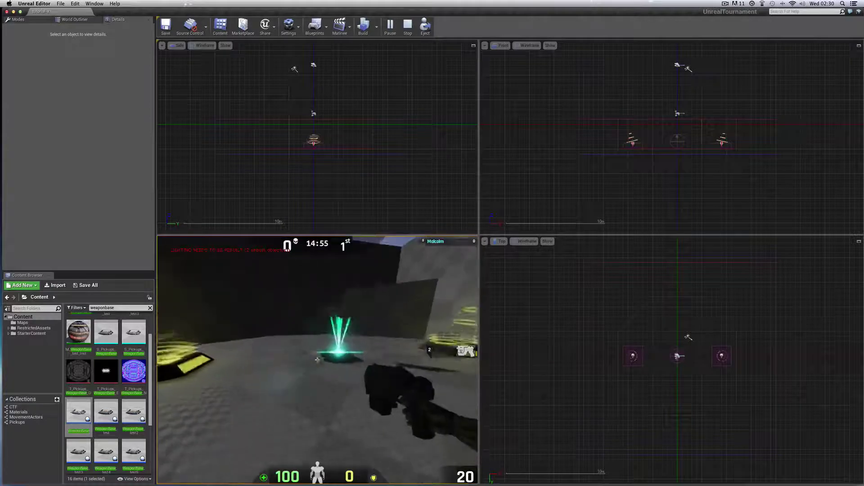
{"action": "key", "text": "w"}
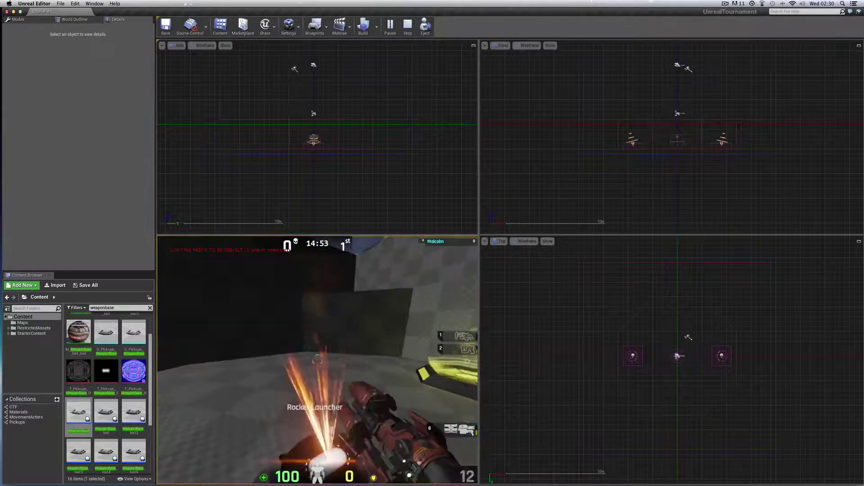
{"action": "key", "text": "w"}
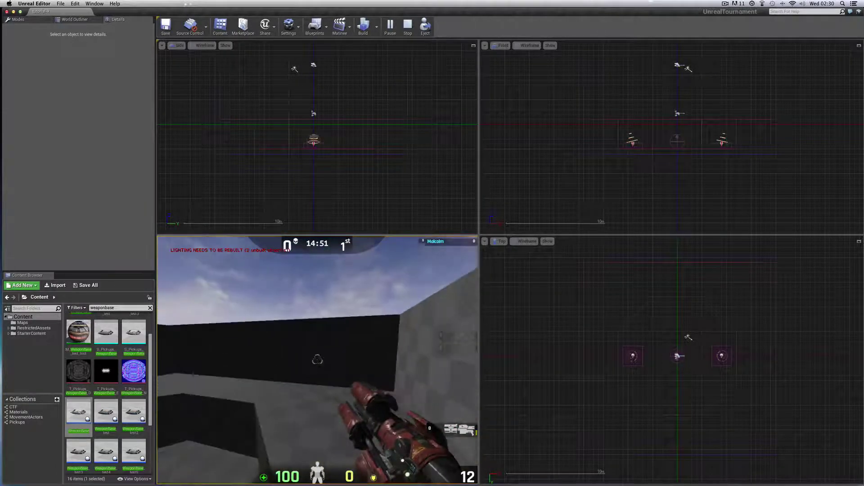
Test the rocket launcher by firing several rockets at the room's walls
{"action": "left_click", "coordinate": [317, 359]}
{"action": "left_click", "coordinate": [317, 360]}
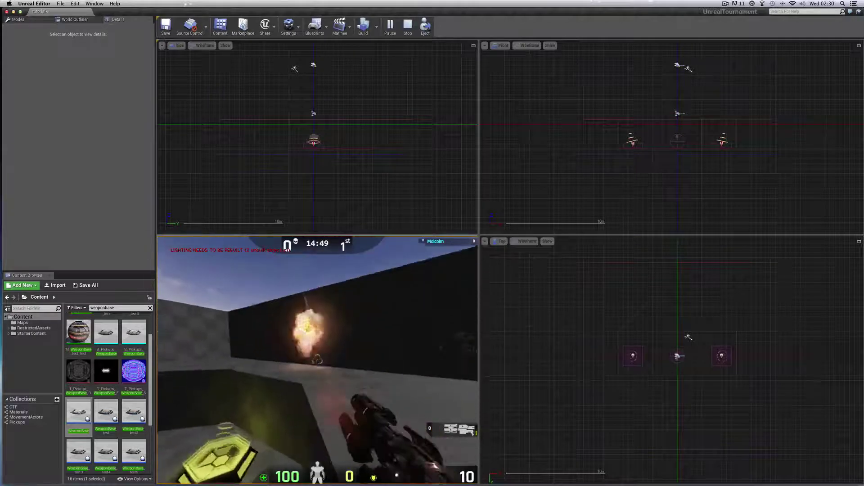
{"action": "left_click", "coordinate": [318, 360]}
{"action": "left_click", "coordinate": [318, 360]}
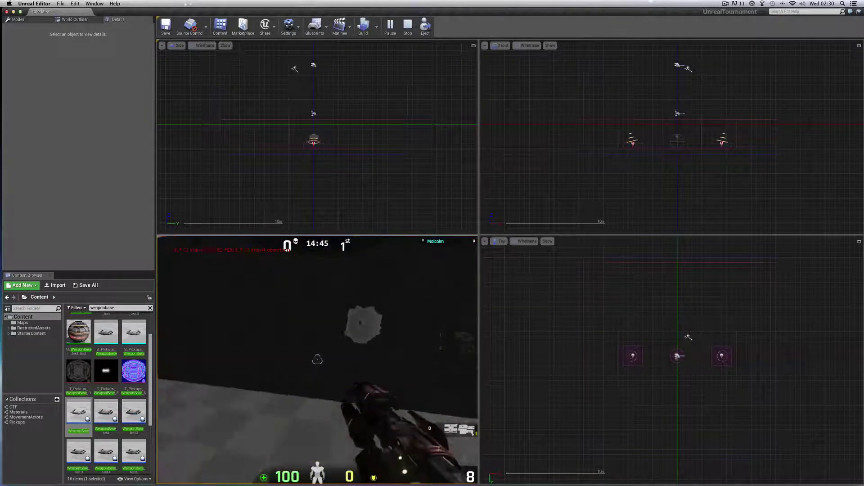
{"action": "left_click", "coordinate": [318, 361]}
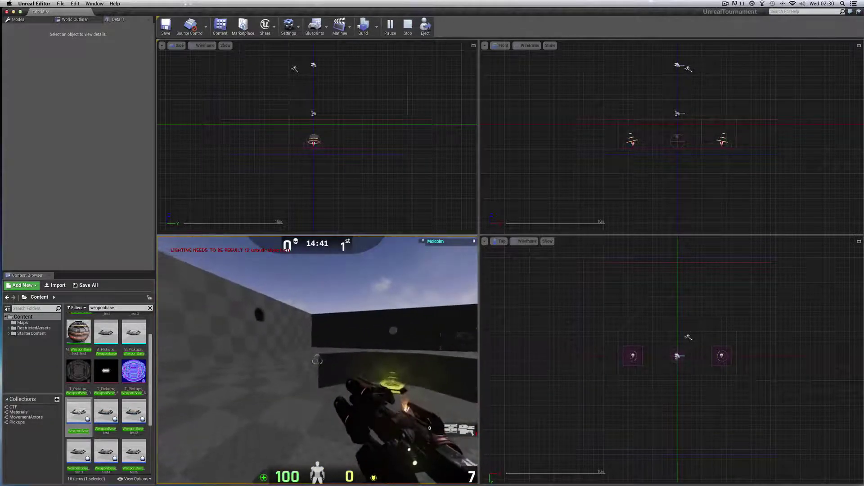
End the play session and save the level
{"action": "key", "text": "Escape"}
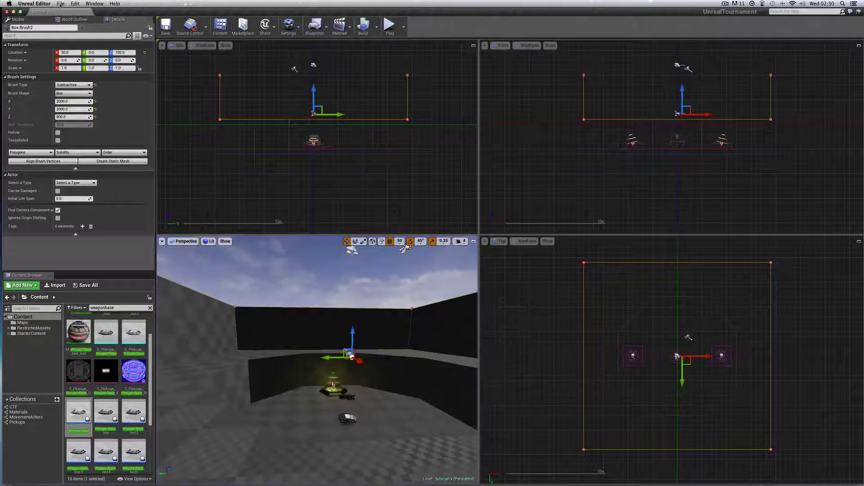
{"action": "left_click", "coordinate": [61, 5]}
{"action": "left_click", "coordinate": [67, 25]}
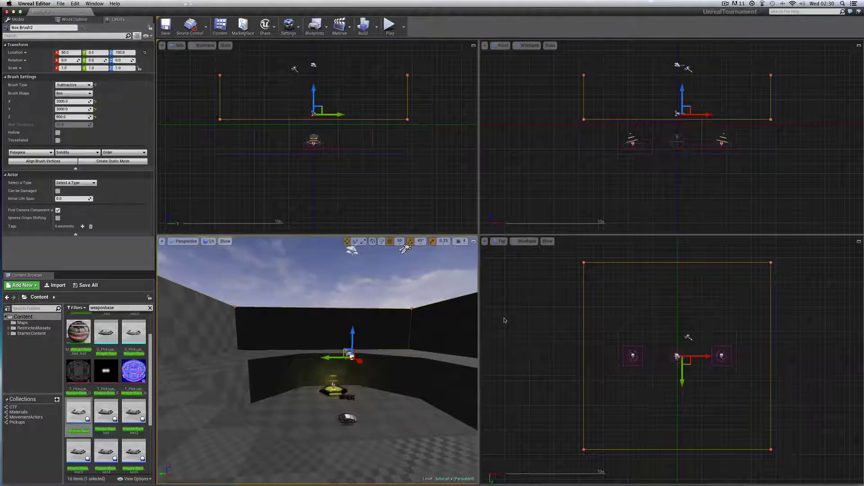
Search the content for "ammo" and place a RocketAmmoPickup just above the room floor in the front view
{"action": "scroll", "coordinate": [533, 315], "scroll_direction": "down", "scroll_amount": 3}
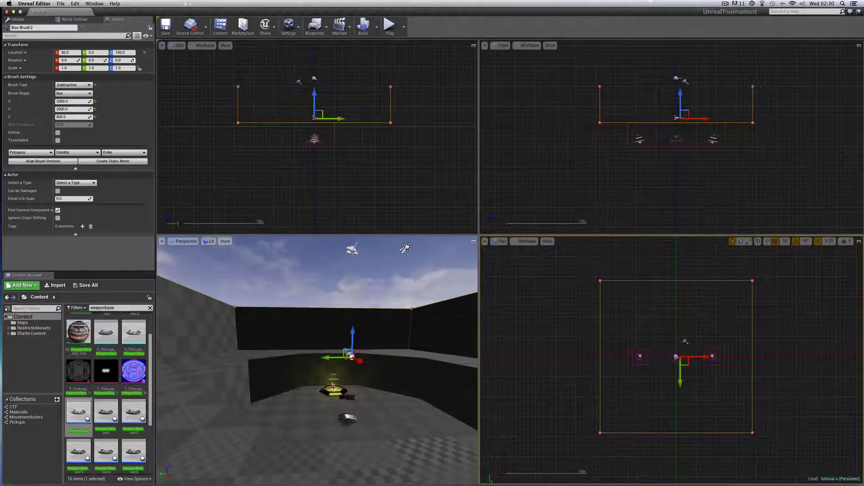
{"action": "left_click", "coordinate": [95, 307]}
{"action": "type", "text": "ammo"}
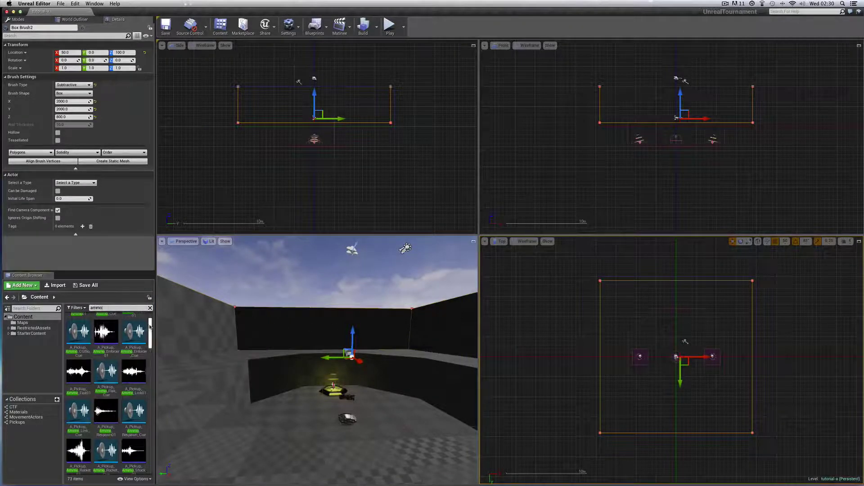
{"action": "left_click_drag", "start_coordinate": [149, 326], "coordinate": [148, 397]}
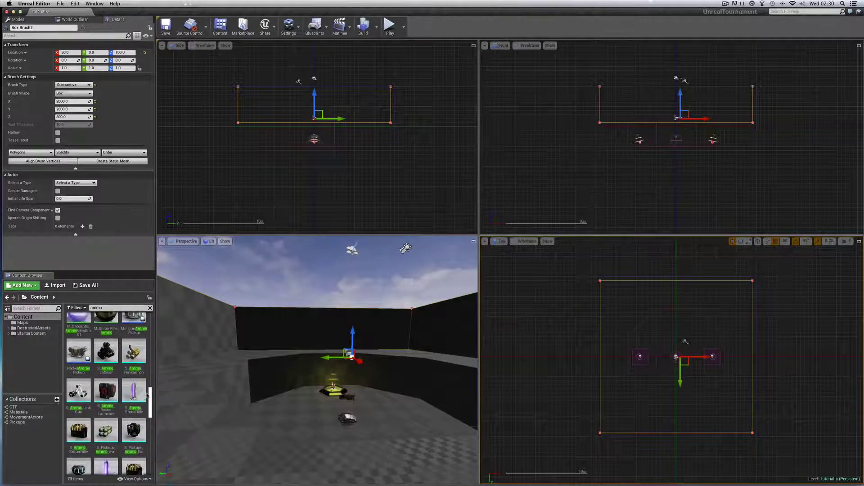
{"action": "scroll", "coordinate": [74, 373], "scroll_direction": "up", "scroll_amount": 1}
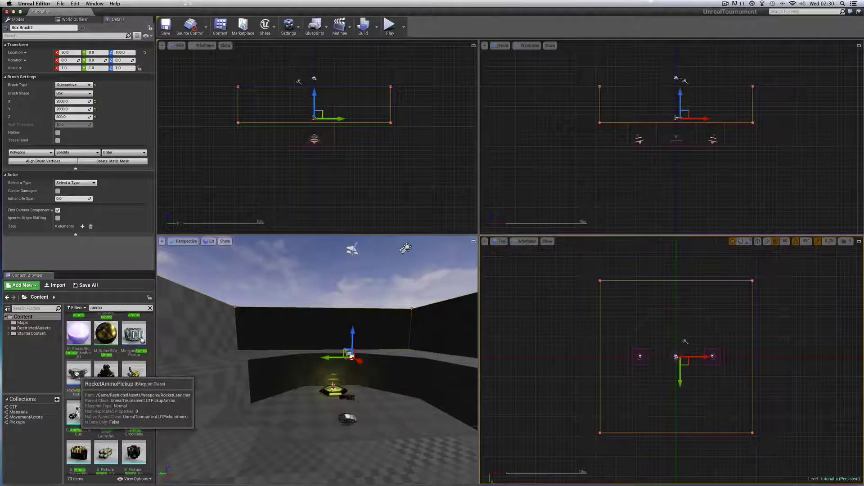
{"action": "left_click_drag", "start_coordinate": [76, 373], "coordinate": [156, 383]}
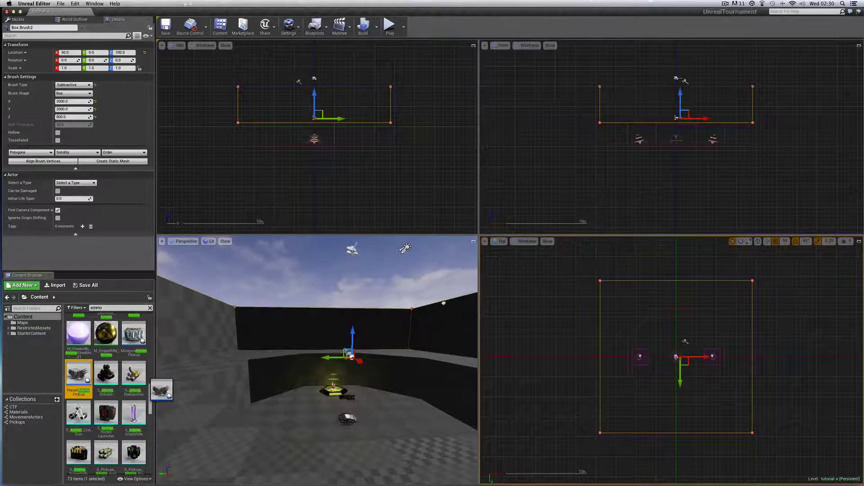
{"action": "left_click", "coordinate": [612, 117]}
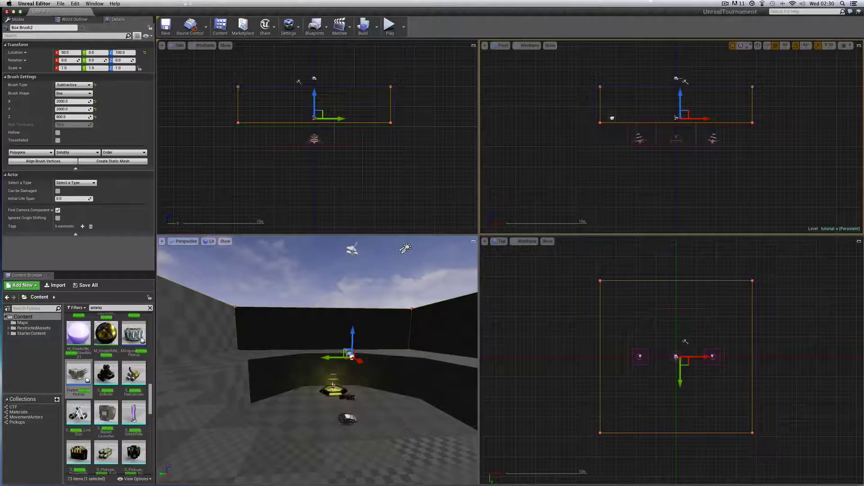
{"action": "left_click", "coordinate": [612, 119]}
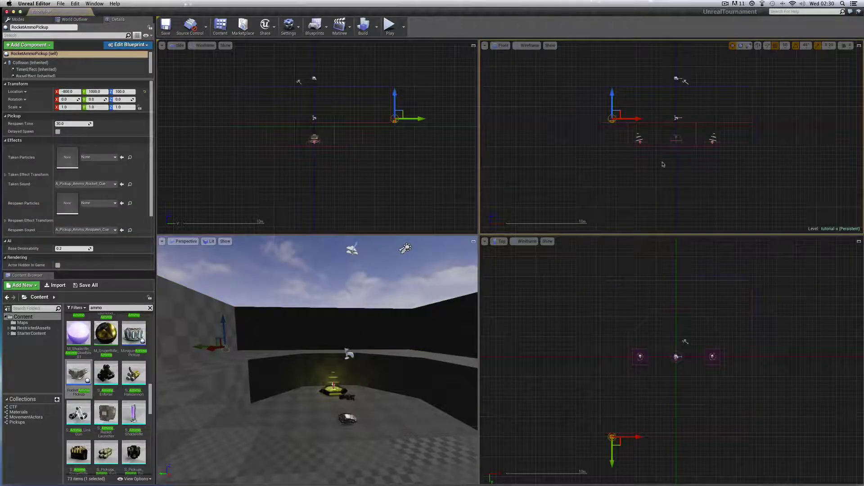
Move the rocket ammo pickup into a corner of the room, at X -750 and Y 750
{"action": "scroll", "coordinate": [529, 111], "scroll_direction": "up", "scroll_amount": 5}
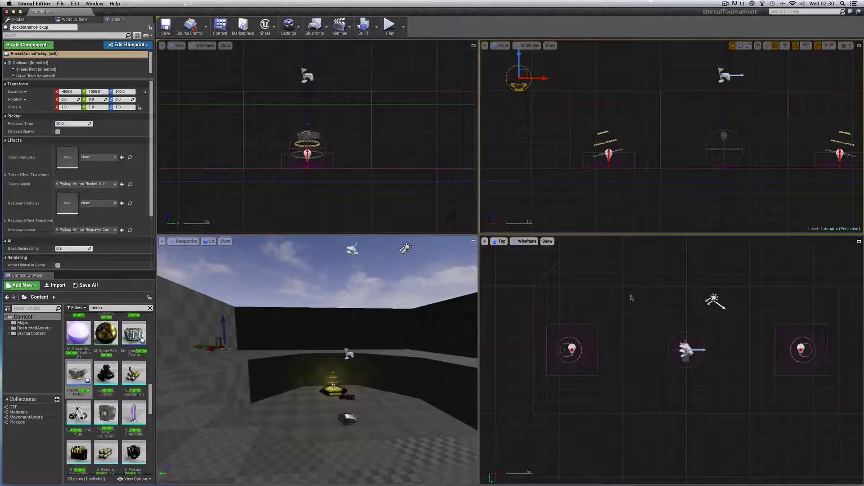
{"action": "scroll", "coordinate": [541, 119], "scroll_direction": "down", "scroll_amount": 3}
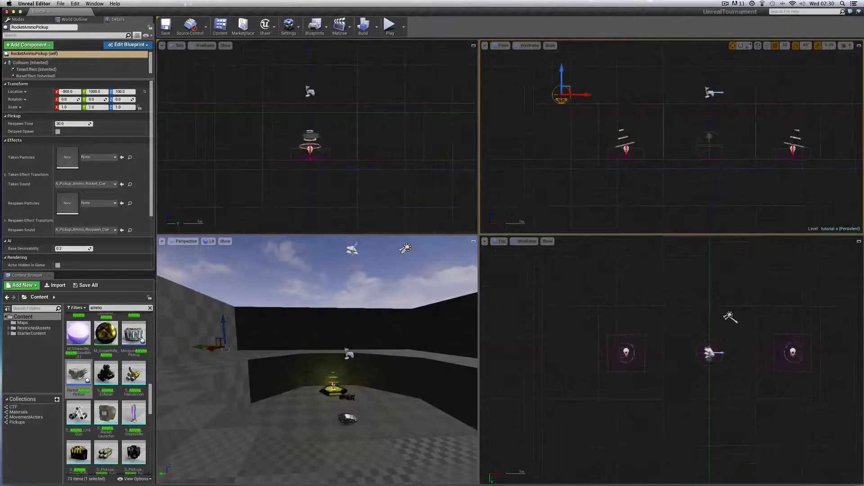
{"action": "left_click_drag", "start_coordinate": [626, 235], "coordinate": [624, 176]}
{"action": "scroll", "coordinate": [667, 258], "scroll_direction": "down", "scroll_amount": 3}
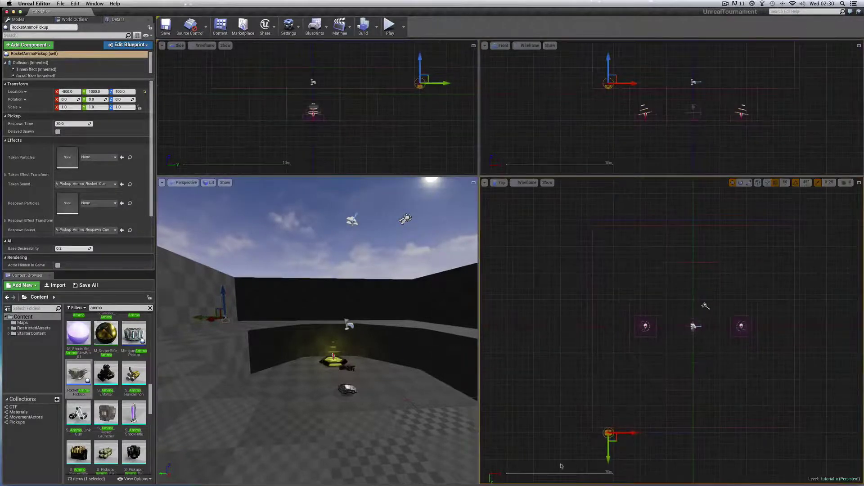
{"action": "left_click_drag", "start_coordinate": [608, 458], "coordinate": [639, 406]}
Duplicate the rocket ammo pickup and move the copy to the diagonally opposite corner, at X 750 and Y -750
{"action": "scroll", "coordinate": [643, 407], "scroll_direction": "left", "scroll_amount": 1}
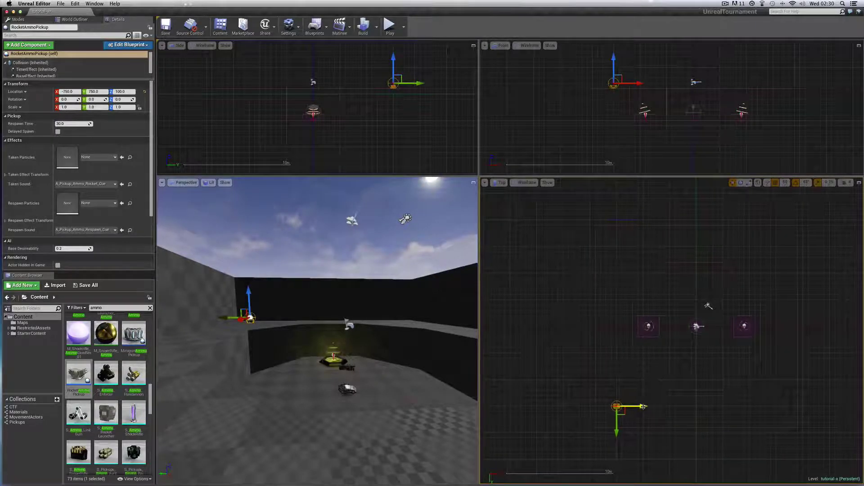
{"action": "left_click_drag", "start_coordinate": [643, 406], "coordinate": [806, 407], "text": "alt"}
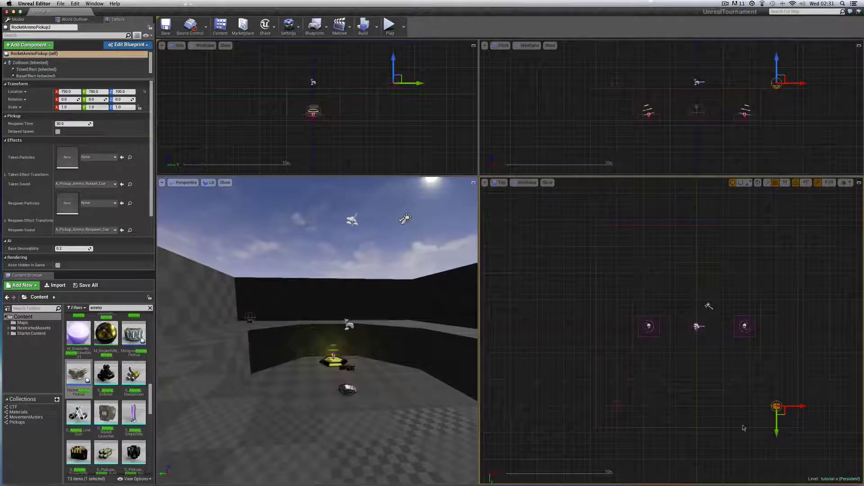
{"action": "left_click_drag", "start_coordinate": [776, 433], "coordinate": [755, 275]}
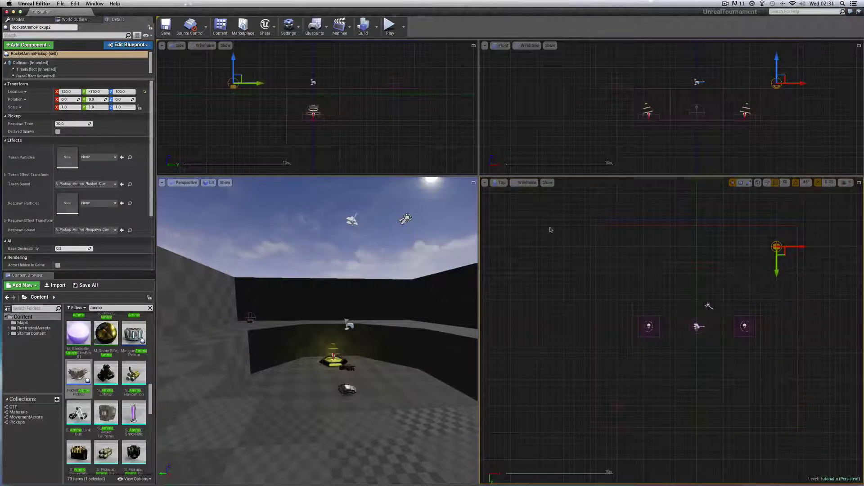
Save the level and start a play session from the room floor beside the pit
{"action": "left_click", "coordinate": [60, 4]}
{"action": "left_click", "coordinate": [72, 28]}
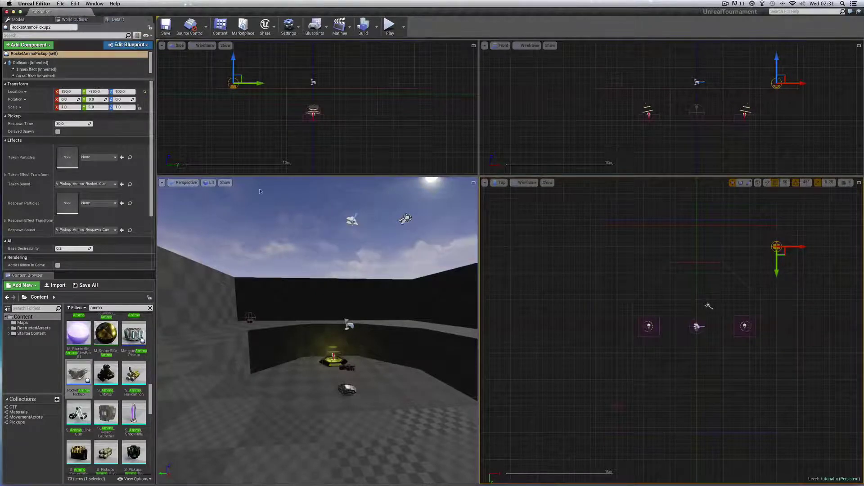
{"action": "left_click", "coordinate": [205, 366]}
{"action": "right_click", "coordinate": [205, 366]}
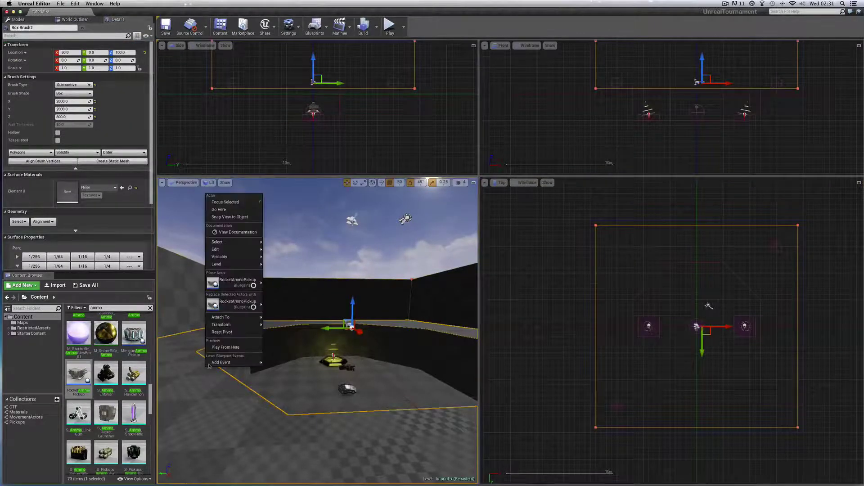
{"action": "left_click", "coordinate": [225, 349]}
{"action": "mouse_move", "coordinate": [317, 331]}
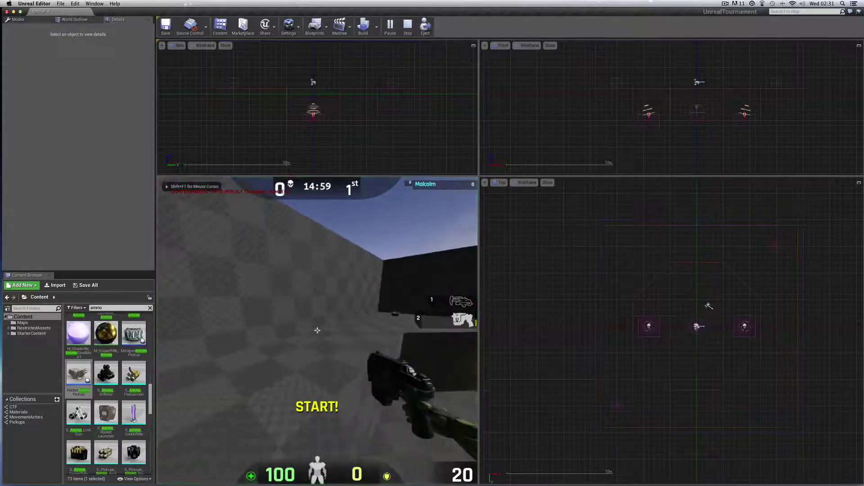
Playtest the pickups by collecting the rocket ammo, taking the rocket launcher from the pit and firing rockets around the room
{"action": "key", "text": "w"}
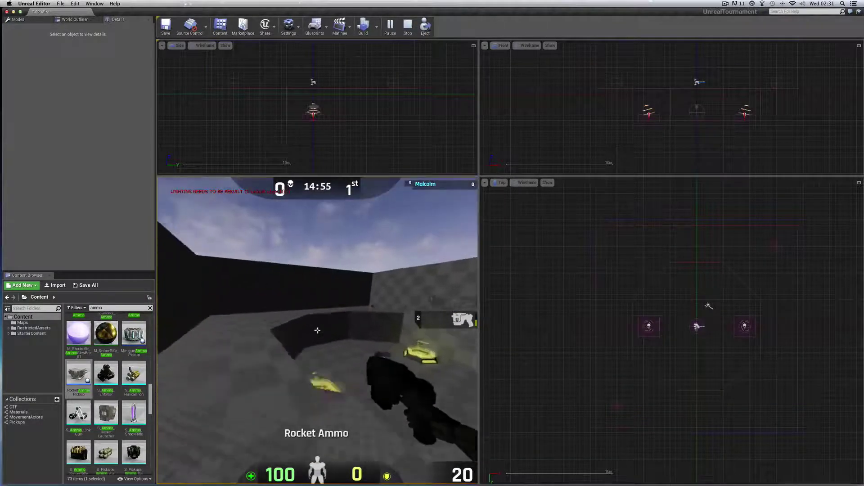
{"action": "key", "text": "w"}
{"action": "key", "text": "w"}
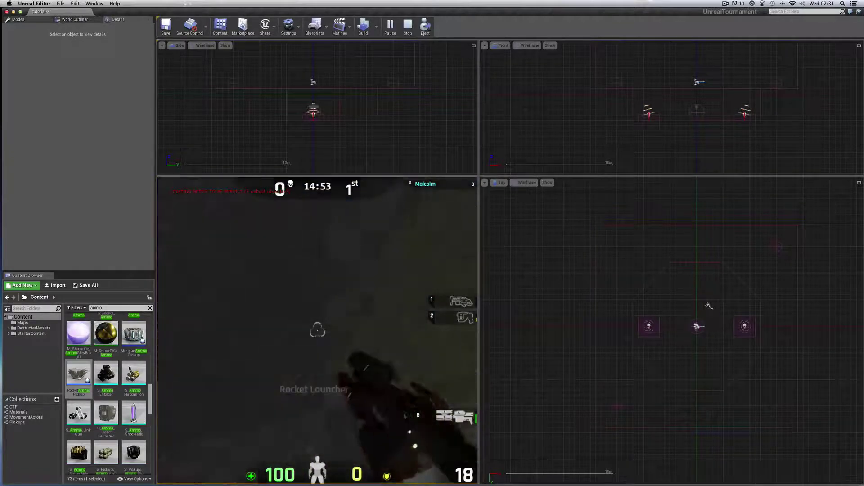
{"action": "key", "text": "w"}
{"action": "left_click", "coordinate": [317, 331]}
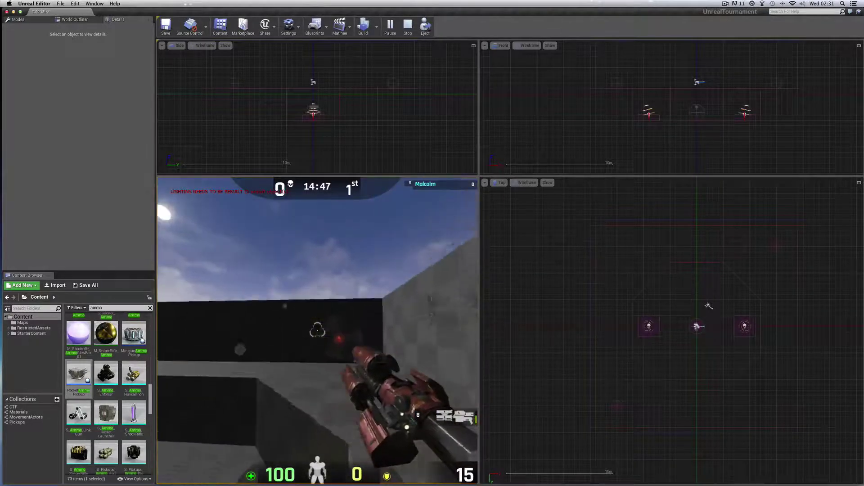
{"action": "key", "text": "w"}
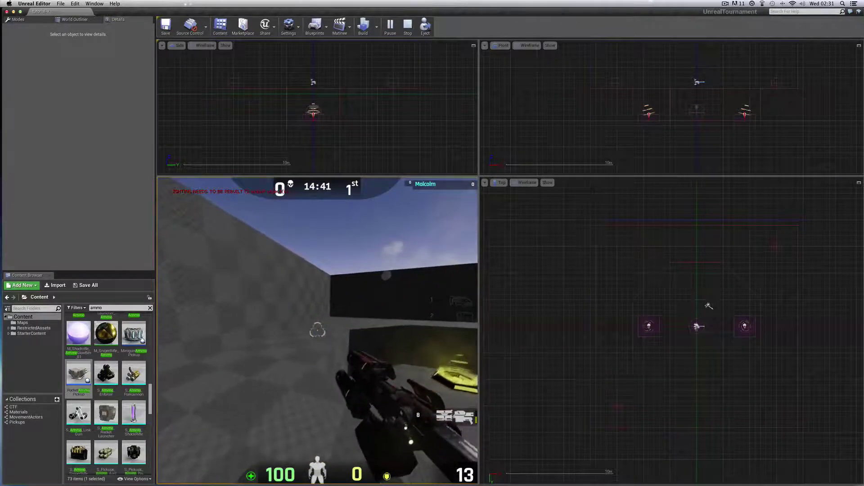
End the play session and save the level with its ammo pickups
{"action": "key", "text": "Escape"}
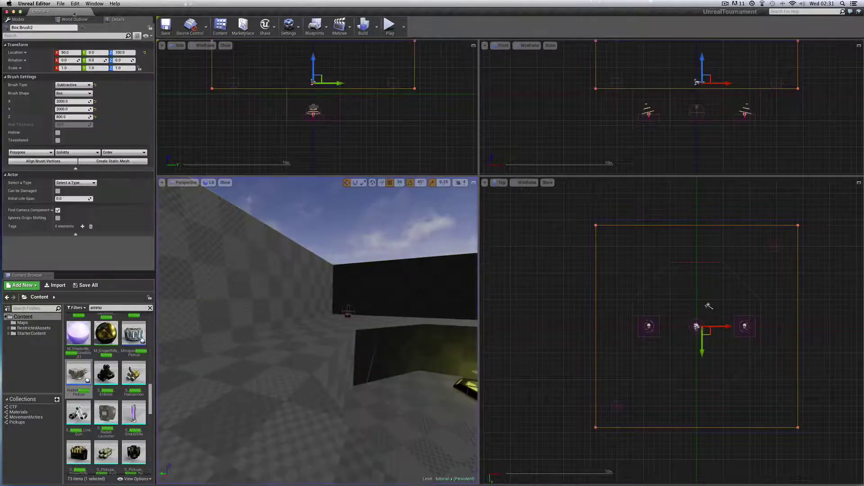
{"action": "left_click", "coordinate": [60, 3]}
{"action": "left_click", "coordinate": [66, 24]}
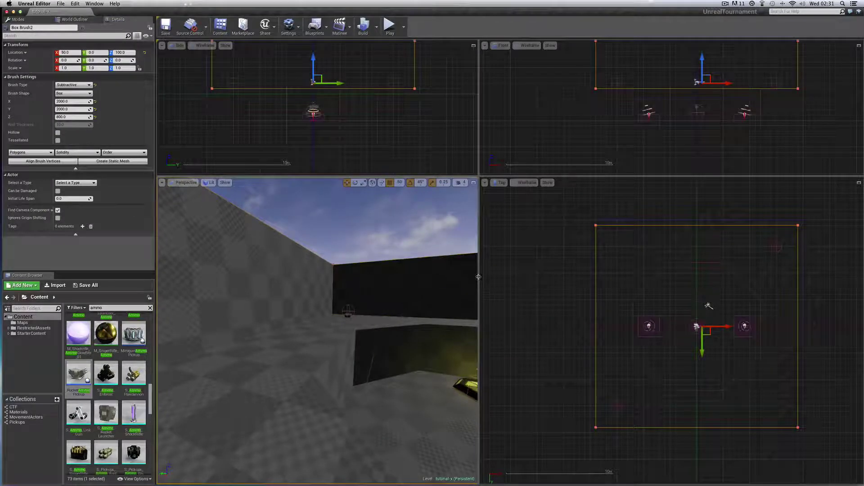
Select everything in the level, including the room, the pit and all pickups, with the Select All command
{"action": "left_click_drag", "start_coordinate": [478, 277], "coordinate": [485, 277]}
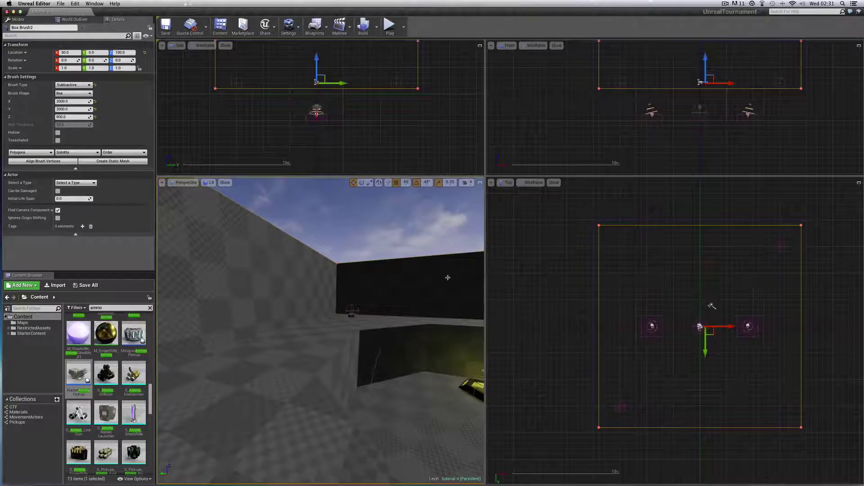
{"action": "scroll", "coordinate": [434, 293], "scroll_direction": "down", "scroll_amount": 3}
{"action": "middle_click_drag", "start_coordinate": [434, 293], "coordinate": [433, 241]}
{"action": "left_click_drag", "start_coordinate": [453, 297], "coordinate": [432, 333]}
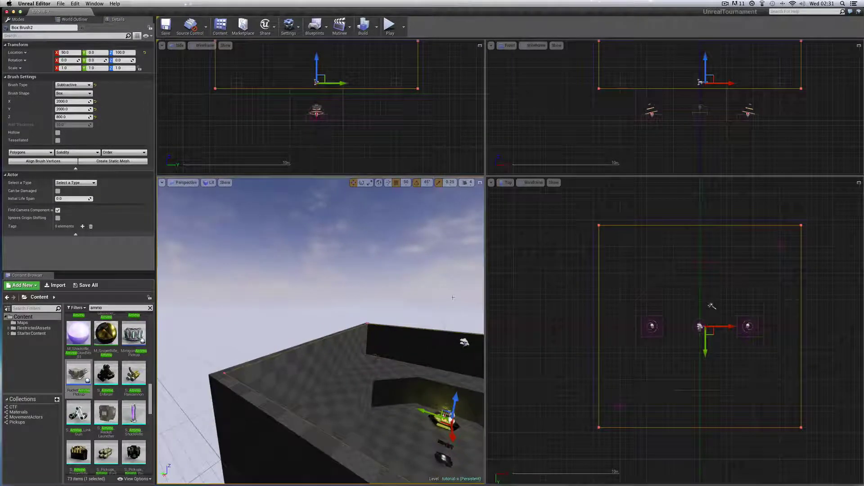
{"action": "right_click_drag", "start_coordinate": [444, 302], "coordinate": [432, 312]}
{"action": "left_click_drag", "start_coordinate": [421, 313], "coordinate": [421, 305]}
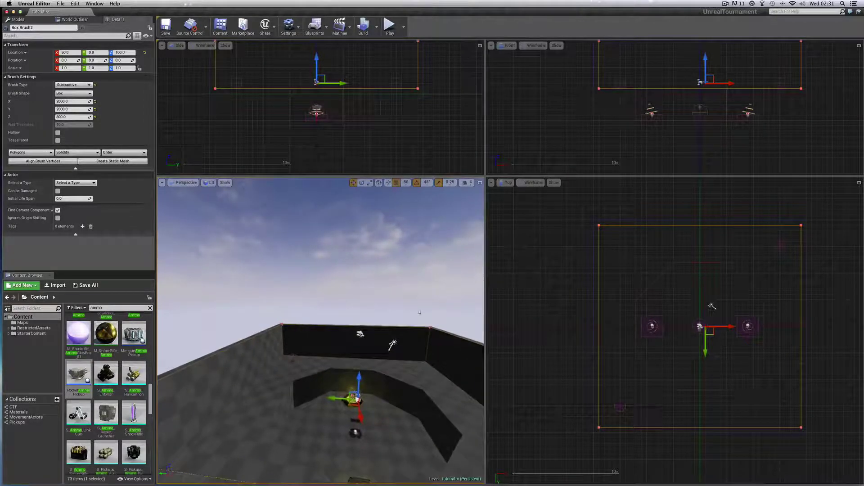
{"action": "left_click", "coordinate": [276, 384]}
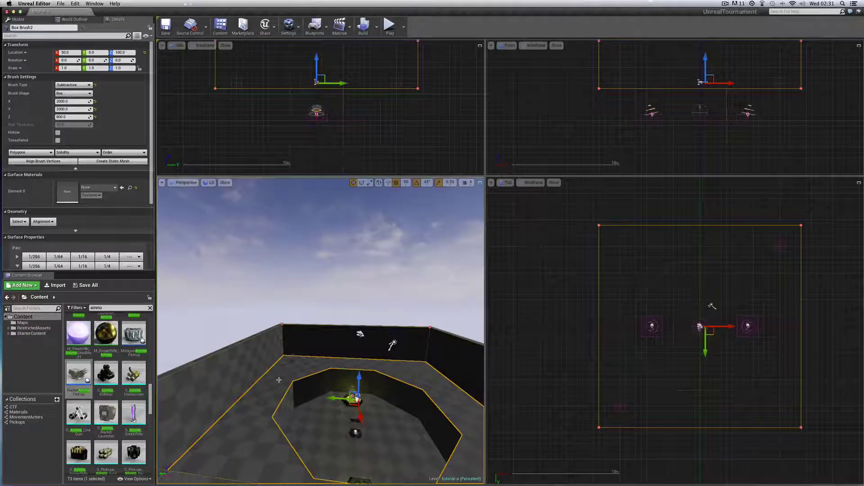
{"action": "right_click", "coordinate": [278, 380]}
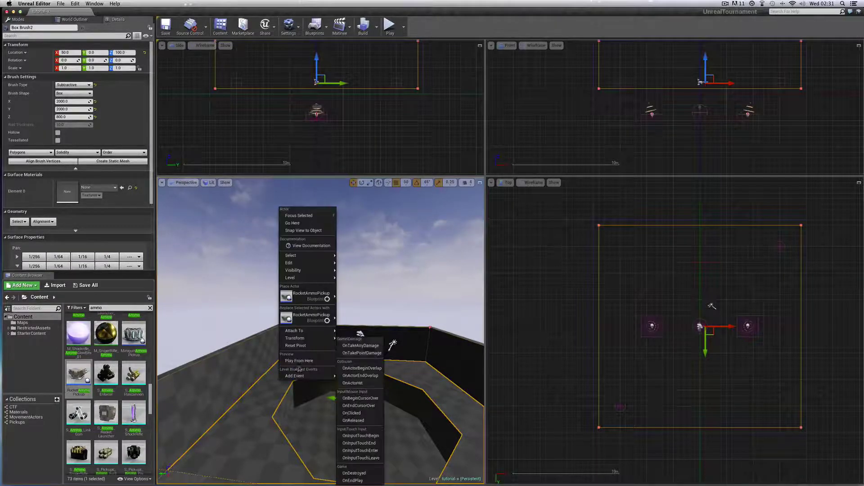
{"action": "mouse_move", "coordinate": [297, 255]}
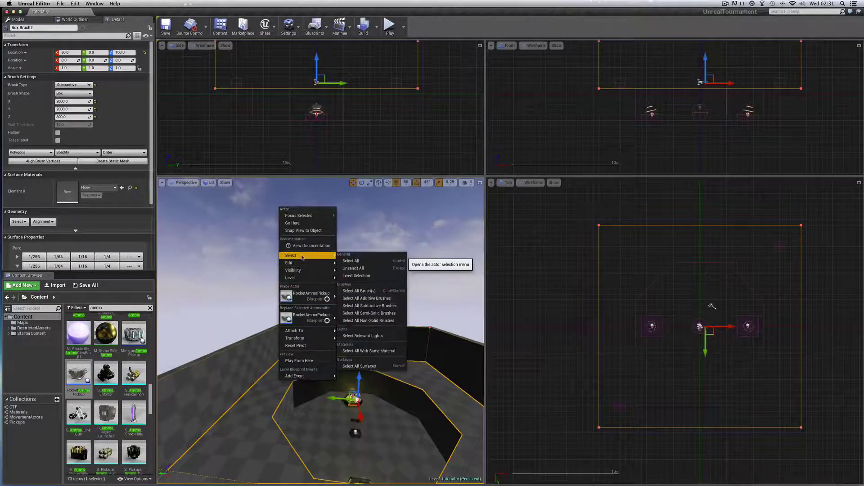
{"action": "left_click", "coordinate": [356, 260]}
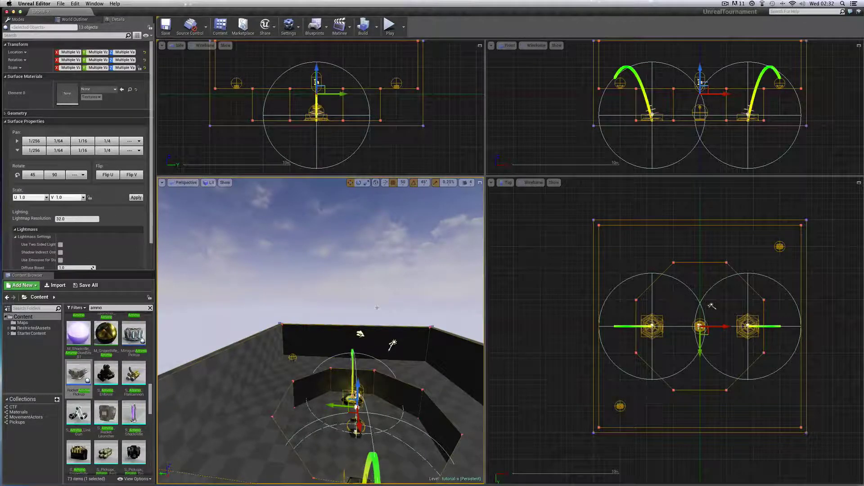
Search the content for "brick" and apply the M_Shell_Brick material to the selected room and pit surfaces
{"action": "middle_click_drag", "start_coordinate": [377, 308], "coordinate": [379, 286]}
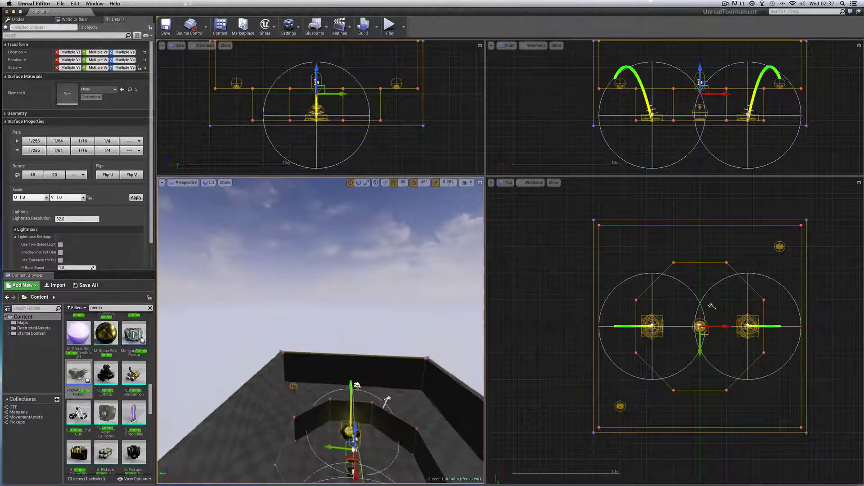
{"action": "right_click_drag", "start_coordinate": [377, 298], "coordinate": [376, 309]}
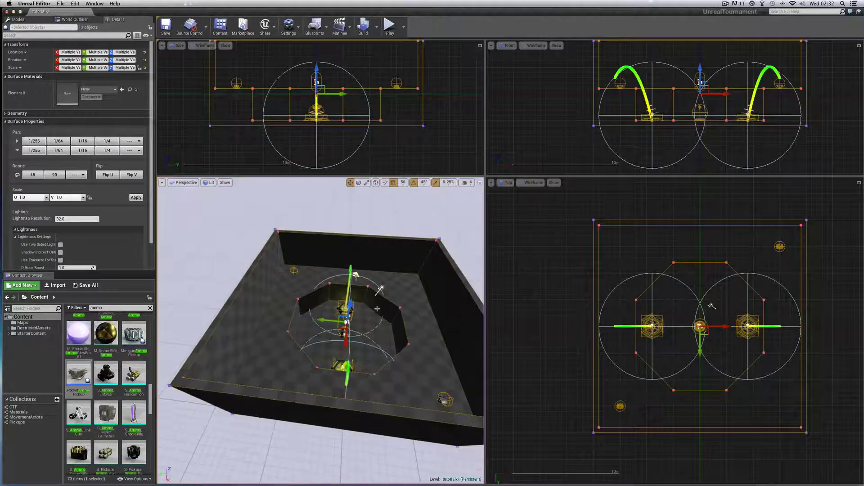
{"action": "left_click", "coordinate": [96, 308]}
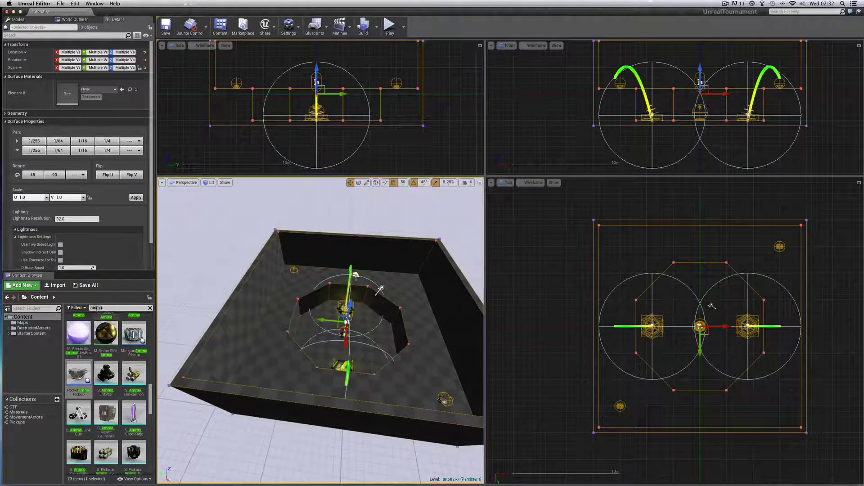
{"action": "type", "text": "brick"}
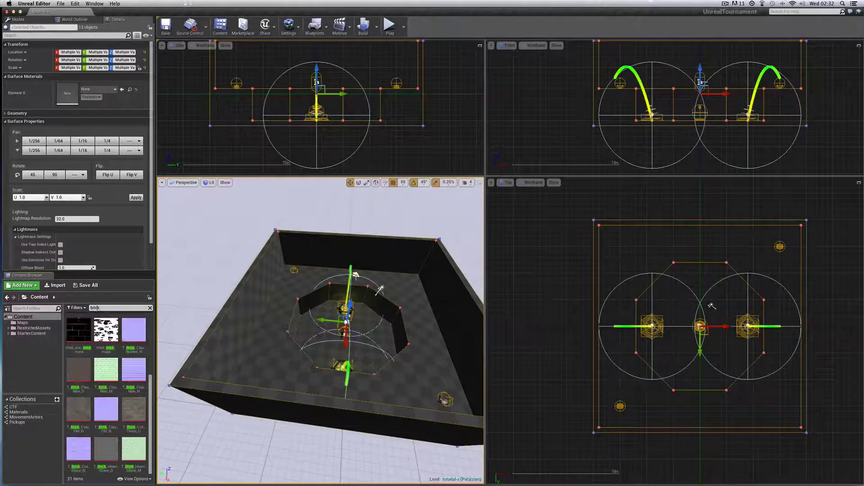
{"action": "scroll", "coordinate": [150, 380], "scroll_direction": "up", "scroll_amount": 5}
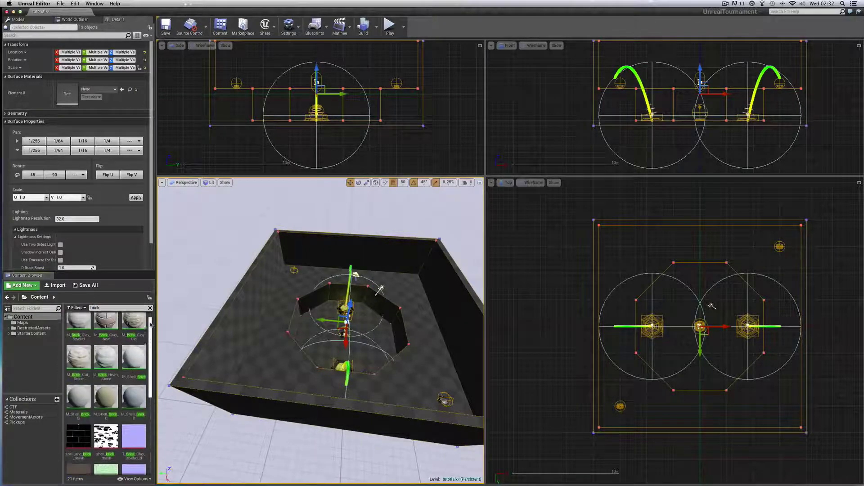
{"action": "left_click_drag", "start_coordinate": [136, 364], "coordinate": [277, 341]}
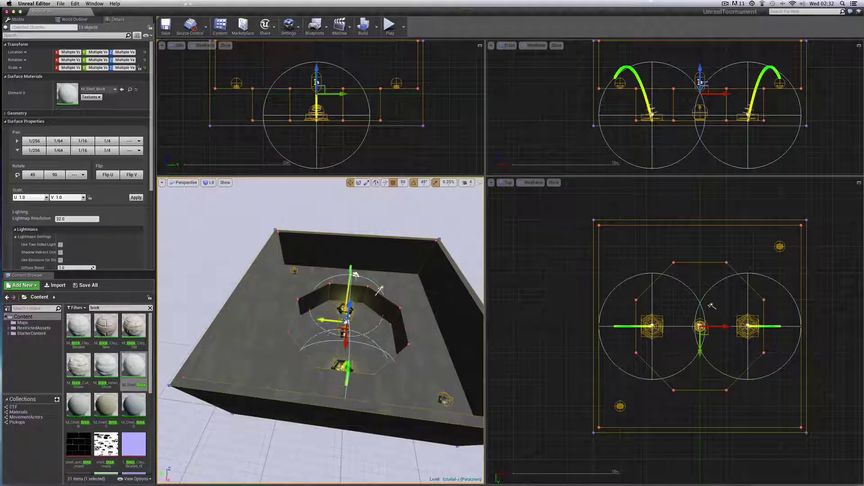
Search the content for "flagstones" and apply the shell_flagstones_mask texture to the room floor around the pit
{"action": "right_click_drag", "start_coordinate": [418, 305], "coordinate": [418, 298]}
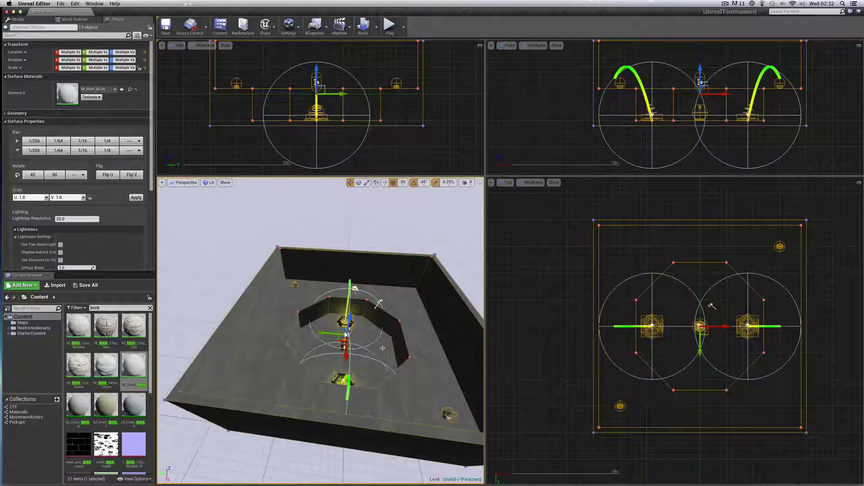
{"action": "left_click", "coordinate": [276, 338]}
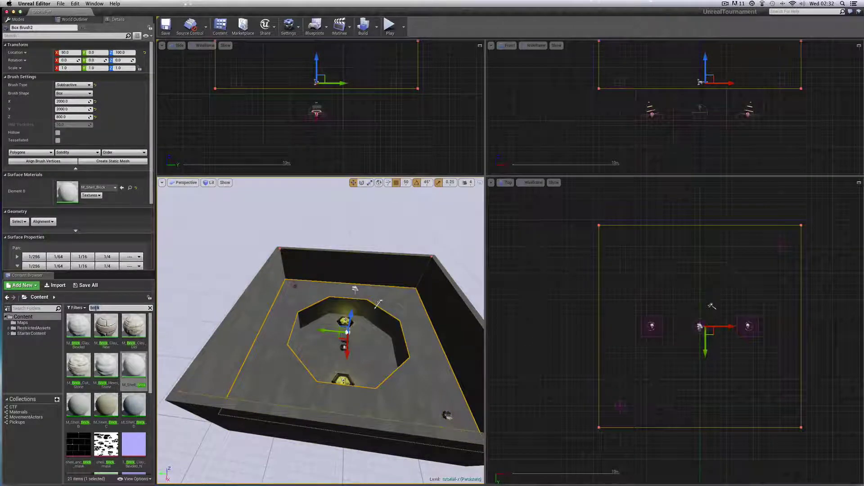
{"action": "type", "text": "flag"}
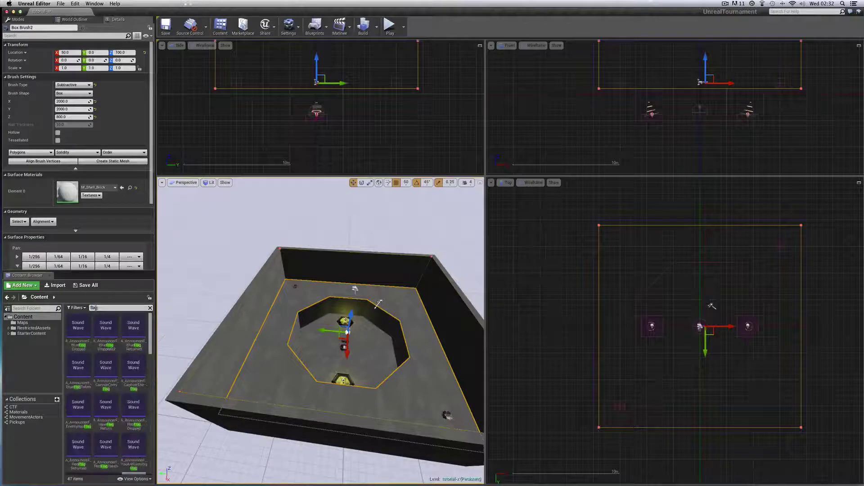
{"action": "type", "text": "stones"}
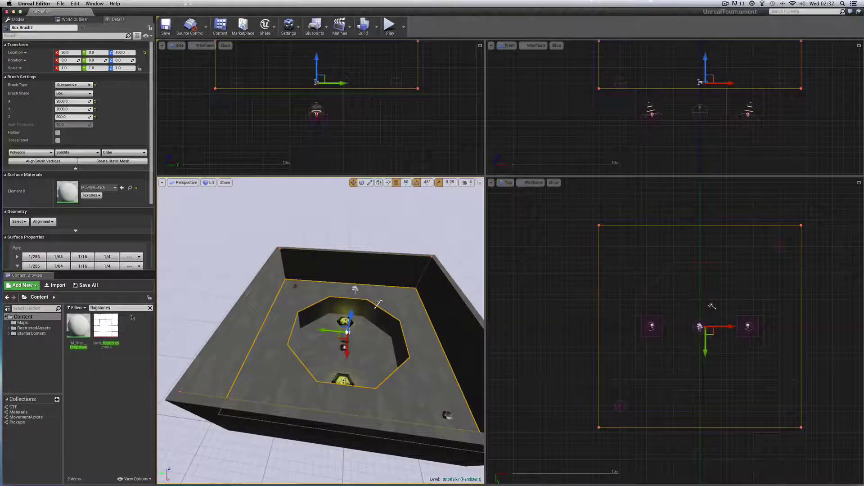
{"action": "left_click_drag", "start_coordinate": [106, 326], "coordinate": [278, 317]}
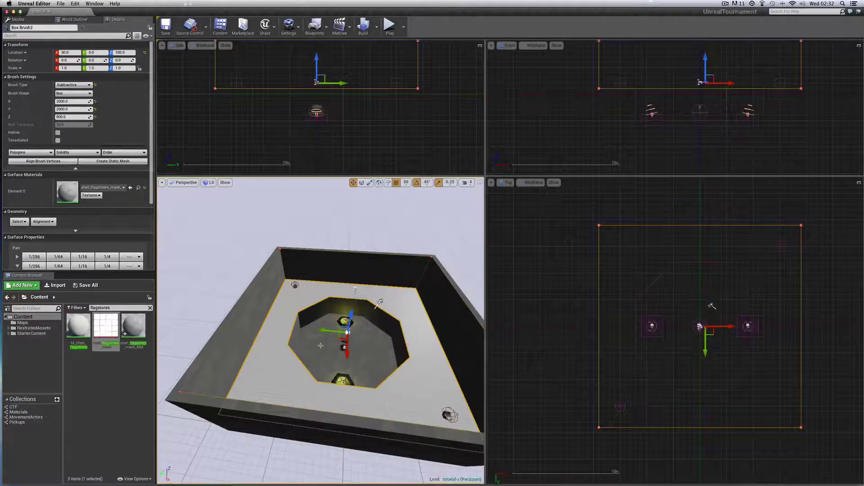
Apply the same flagstones mask texture to the floor of the octagonal pit
{"action": "left_click", "coordinate": [315, 347]}
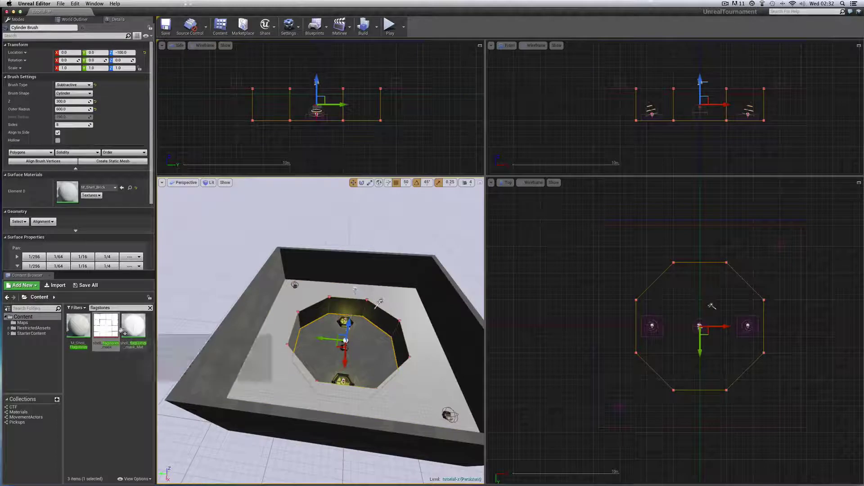
{"action": "left_click_drag", "start_coordinate": [106, 325], "coordinate": [319, 346]}
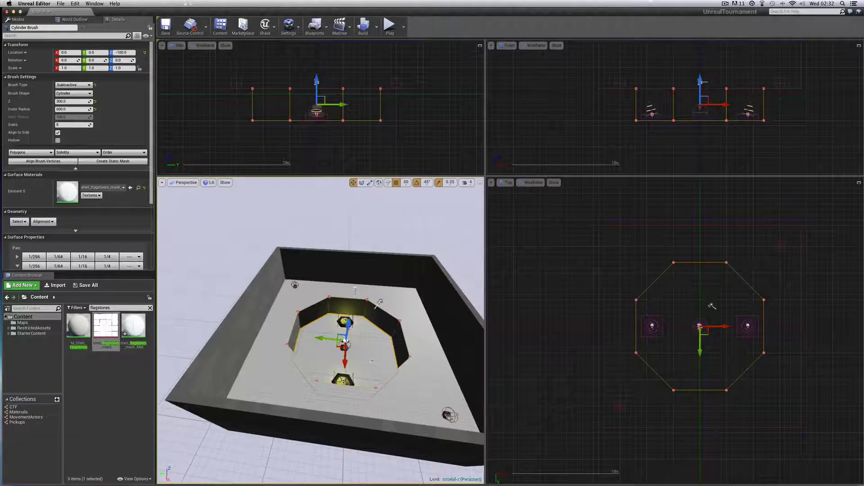
{"action": "left_click_drag", "start_coordinate": [376, 362], "coordinate": [376, 361]}
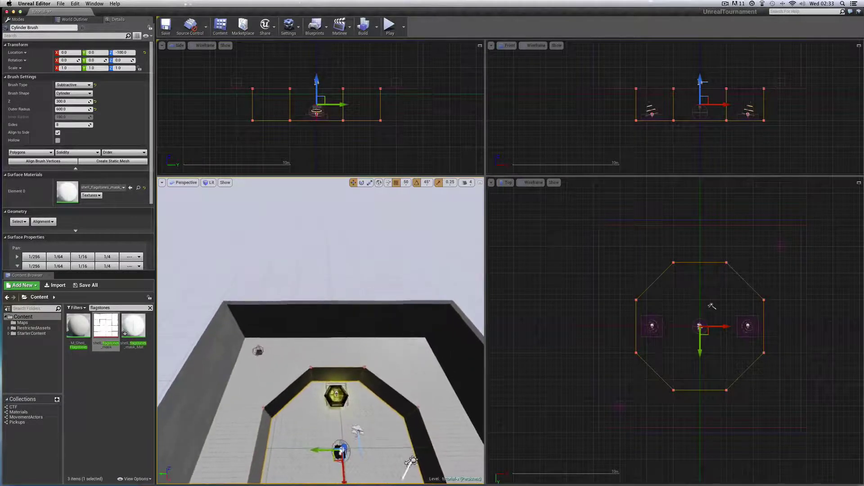
Search the content for "metal" and try to apply the metal wall material to a pit wall beside a jump pad
{"action": "mouse_move", "coordinate": [376, 361]}
{"action": "right_mouse_down"}
{"action": "mouse_move", "coordinate": [359, 298]}
{"action": "mouse_move", "coordinate": [416, 293]}
{"action": "right_mouse_up"}
{"action": "left_click", "coordinate": [418, 293]}
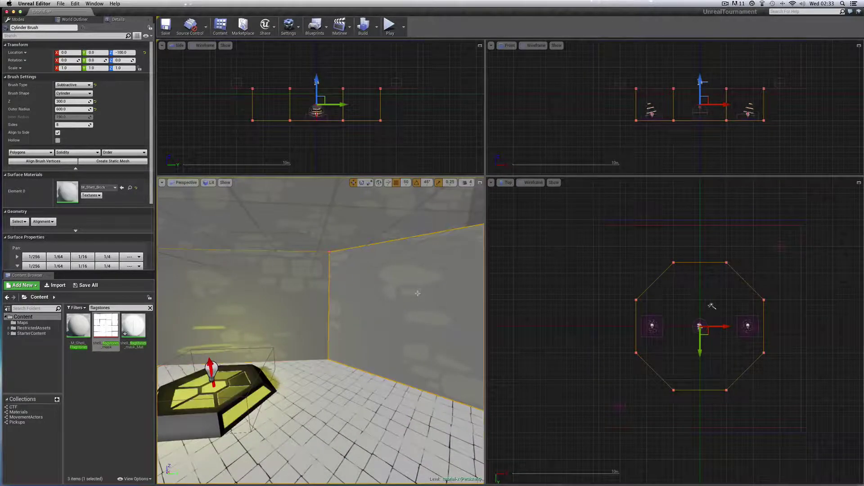
{"action": "left_click", "coordinate": [101, 308]}
{"action": "type", "text": "metal"}
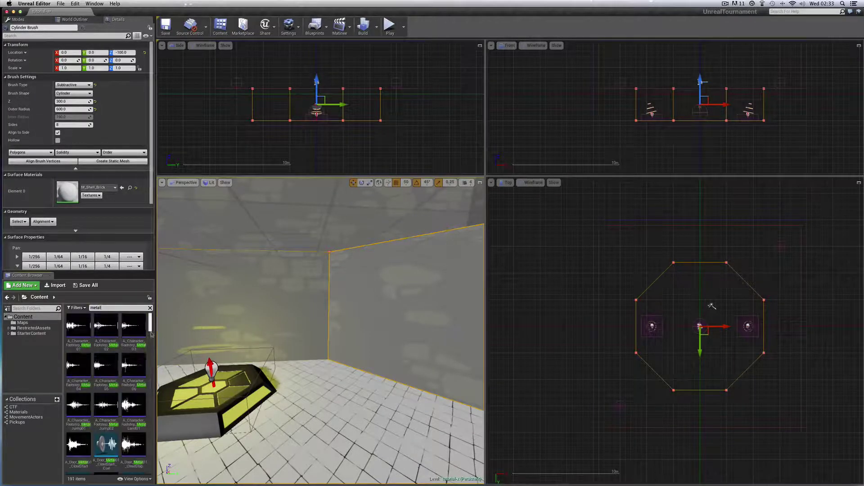
{"action": "left_click_drag", "start_coordinate": [151, 330], "coordinate": [151, 388]}
{"action": "left_click_drag", "start_coordinate": [134, 348], "coordinate": [384, 306]}
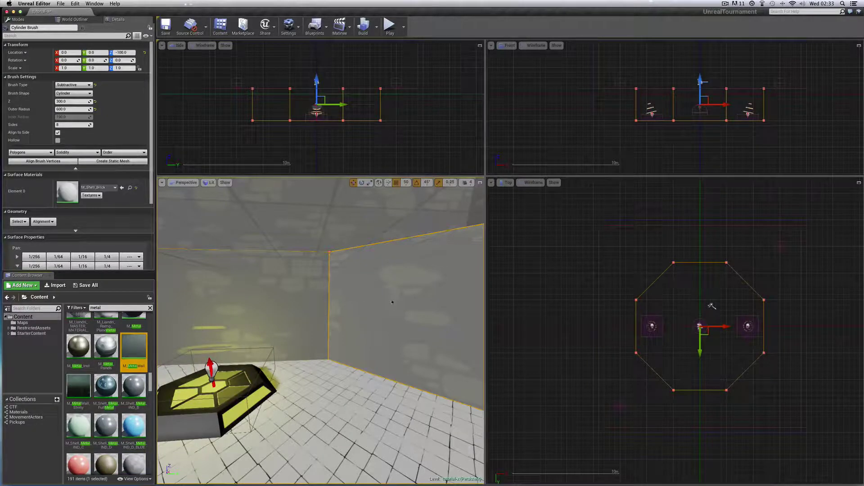
{"action": "left_click", "coordinate": [393, 302]}
{"action": "left_click", "coordinate": [362, 307]}
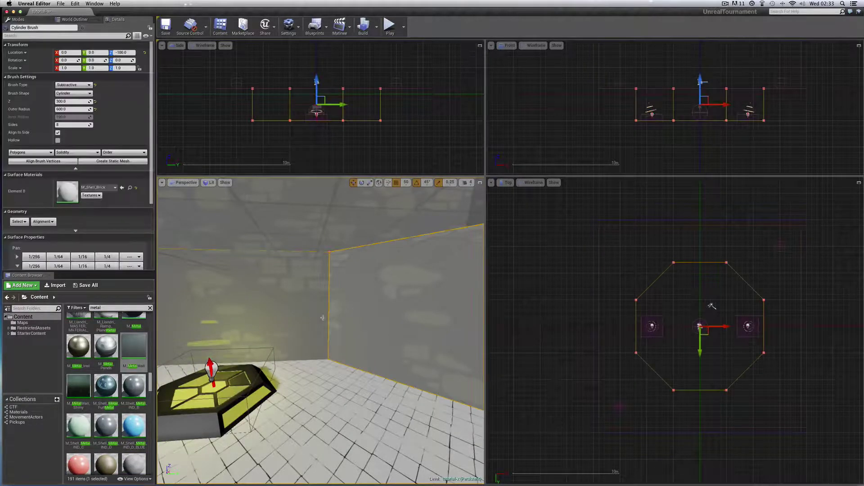
Find the T_Base_Metal_Gray_D texture among the metal assets and apply it to the selected pit wall
{"action": "scroll", "coordinate": [96, 383], "scroll_direction": "down", "scroll_amount": 1}
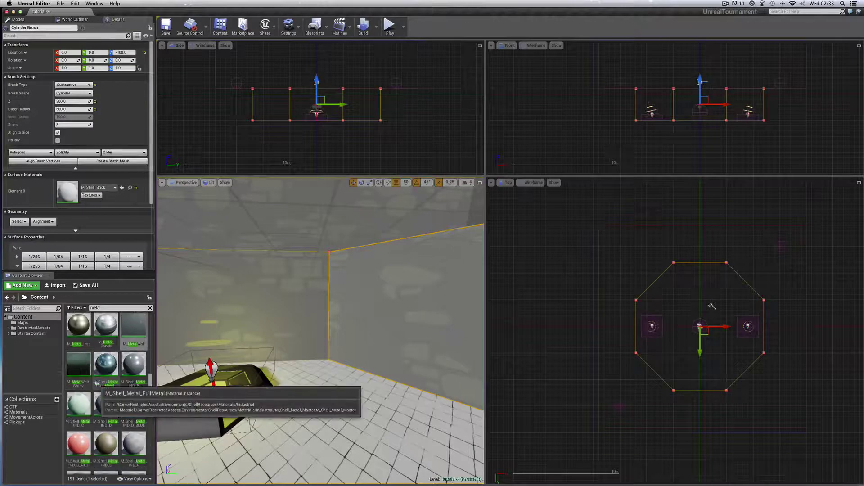
{"action": "scroll", "coordinate": [97, 383], "scroll_direction": "down", "scroll_amount": 5}
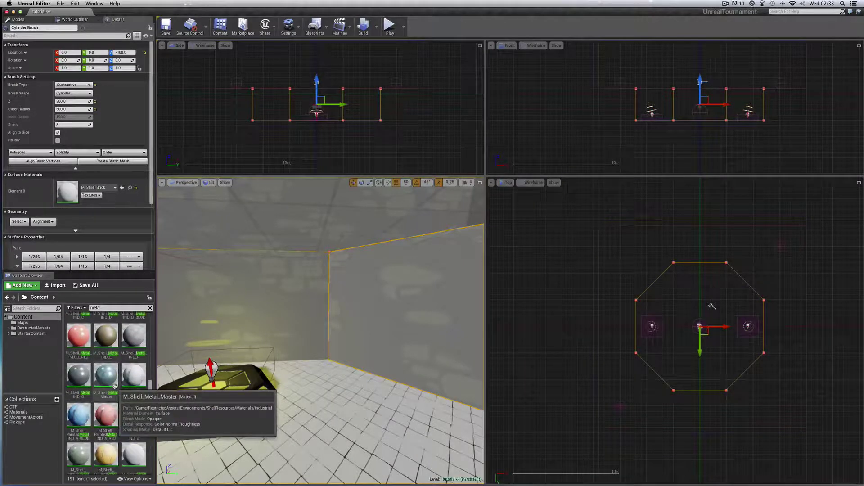
{"action": "scroll", "coordinate": [115, 386], "scroll_direction": "down", "scroll_amount": 10}
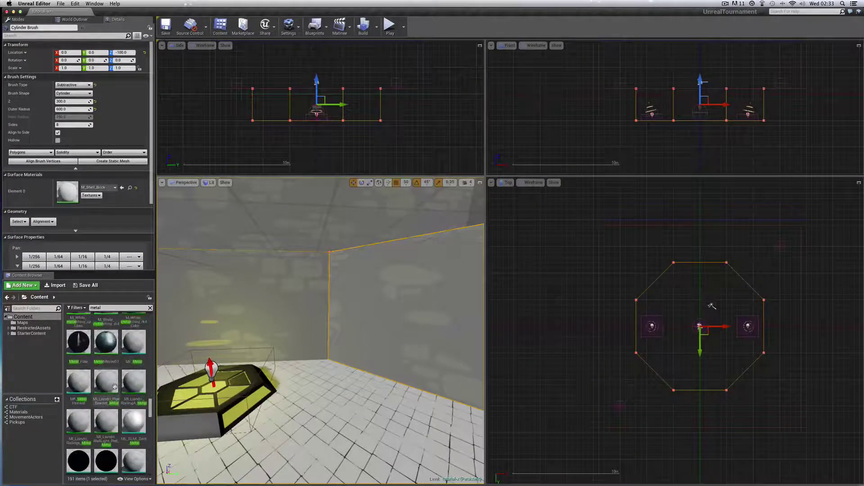
{"action": "scroll", "coordinate": [115, 387], "scroll_direction": "down", "scroll_amount": 5}
{"action": "scroll", "coordinate": [115, 387], "scroll_direction": "down", "scroll_amount": 8}
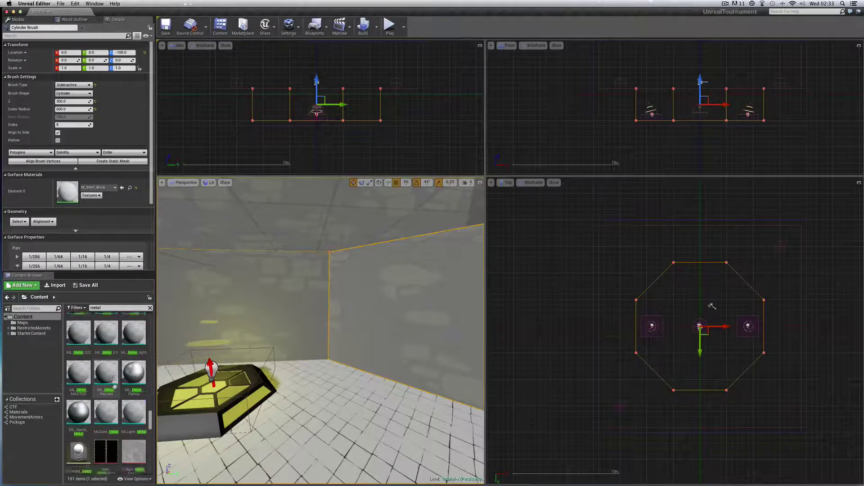
{"action": "scroll", "coordinate": [116, 386], "scroll_direction": "up", "scroll_amount": 1}
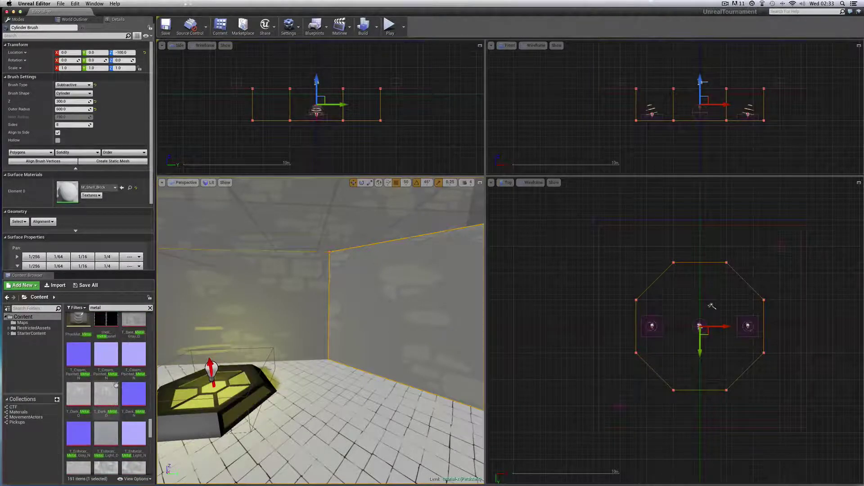
{"action": "mouse_move", "coordinate": [132, 320]}
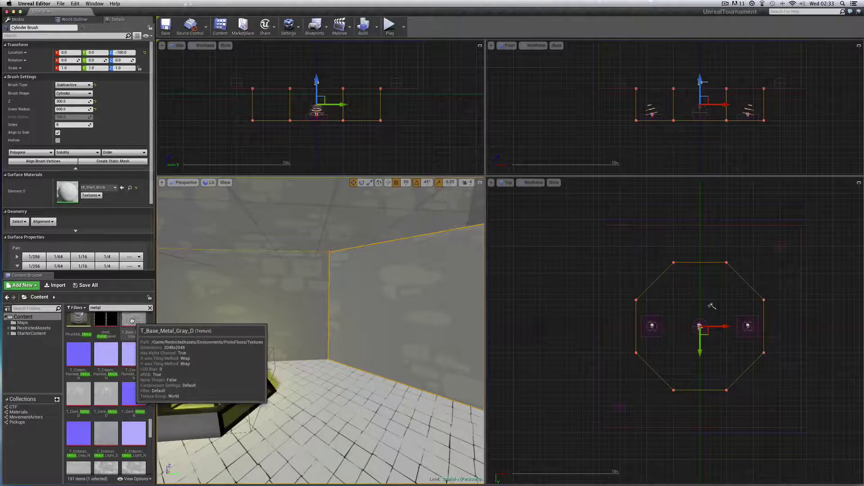
{"action": "left_click_drag", "start_coordinate": [134, 320], "coordinate": [378, 317]}
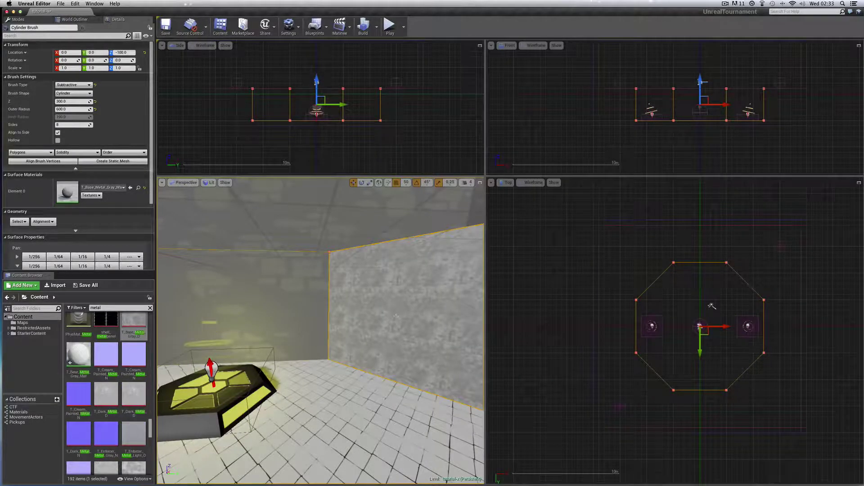
Clear the brick material from the pit wall directly behind the jump pad
{"action": "right_click_drag", "start_coordinate": [321, 330], "coordinate": [320, 291]}
{"action": "key", "text": "Down"}
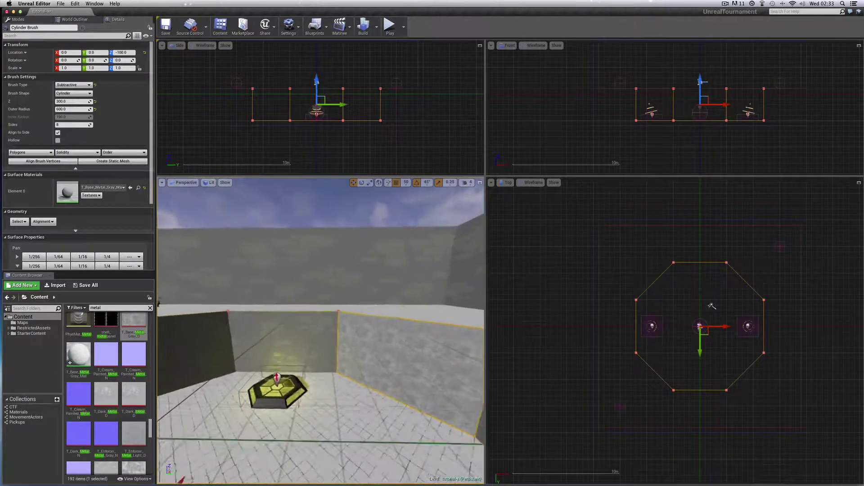
{"action": "key", "text": "Left"}
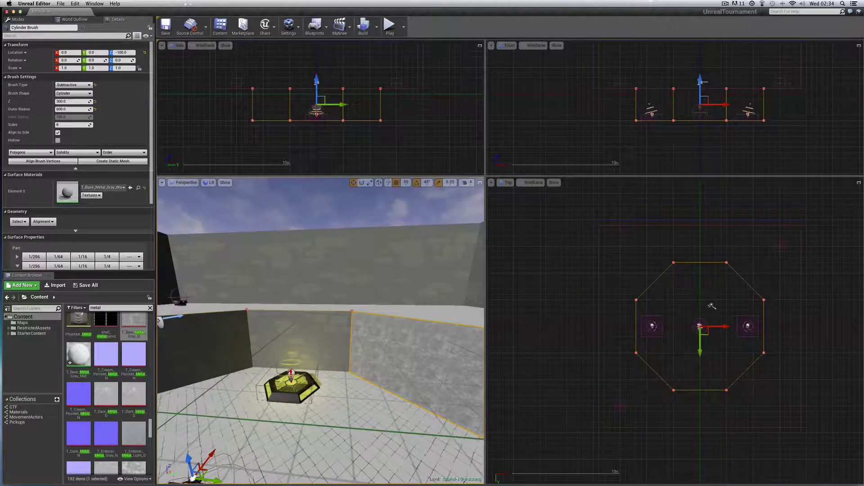
{"action": "left_click", "coordinate": [307, 331]}
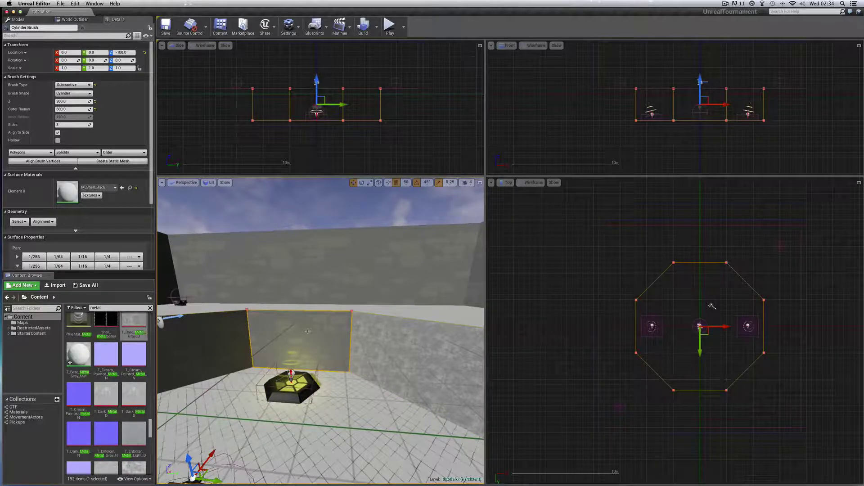
{"action": "key", "text": "super+z"}
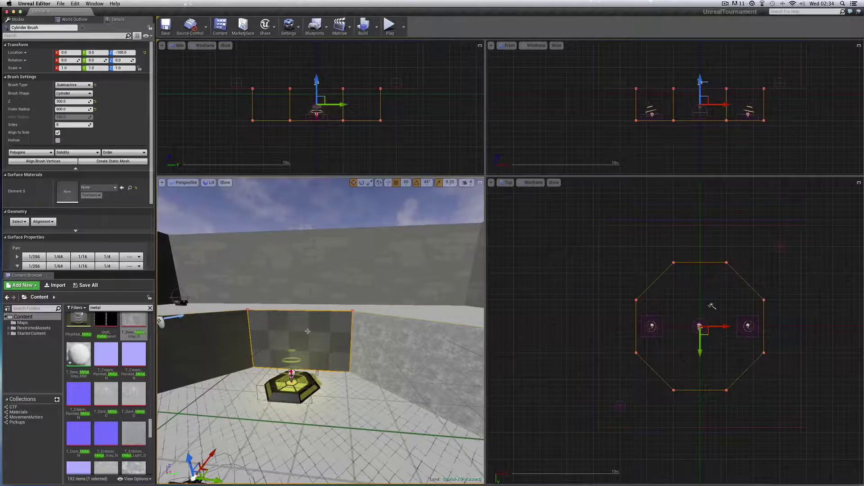
Replace the brick on the pit wall on the other side of the metal wall with T_Base_Metal_Gray_D
{"action": "right_click_drag", "start_coordinate": [307, 331], "coordinate": [309, 335]}
{"action": "left_click", "coordinate": [308, 334]}
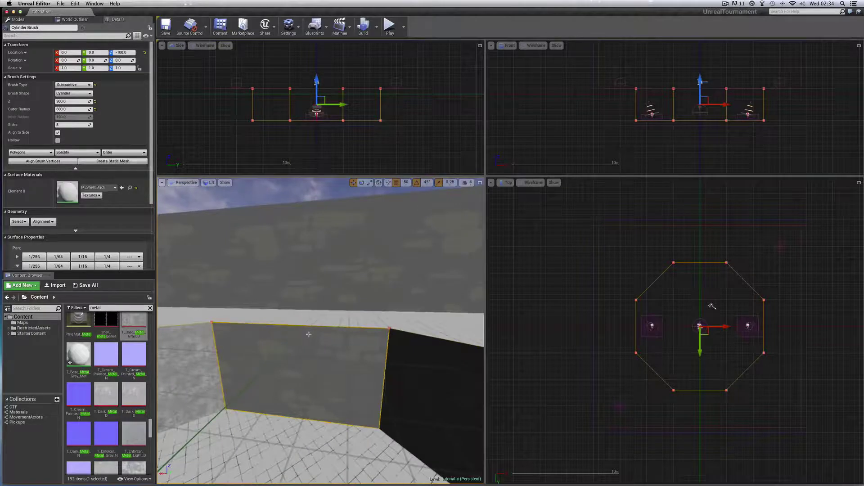
{"action": "key", "text": "Delete"}
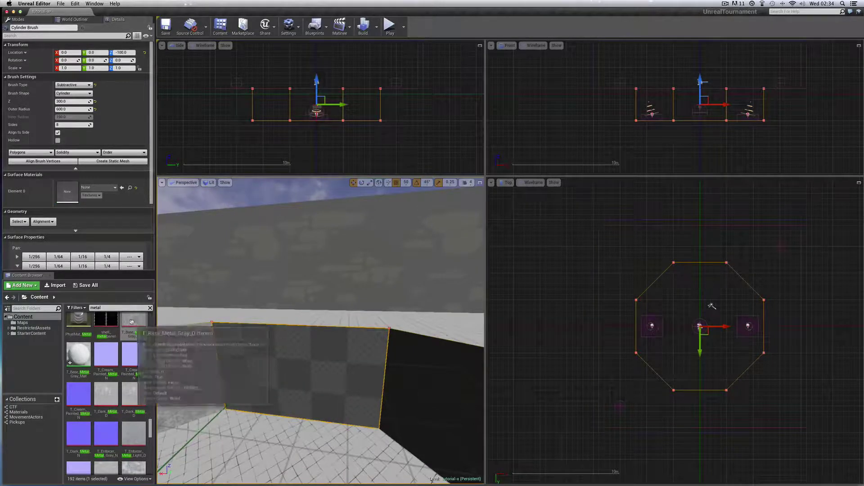
{"action": "left_click_drag", "start_coordinate": [134, 320], "coordinate": [311, 345]}
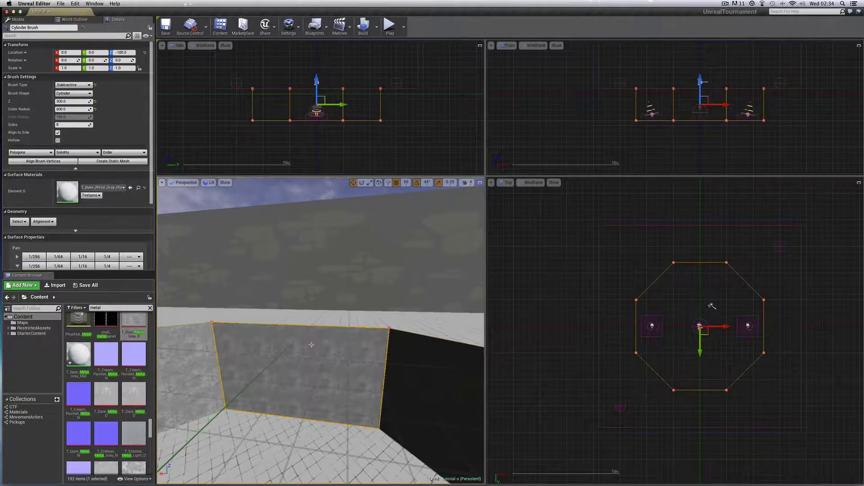
Apply T_Base_Metal_Gray_D to the checkered pit wall behind the jump pad and to the brick wall adjoining it
{"action": "left_click_drag", "start_coordinate": [363, 353], "coordinate": [355, 344]}
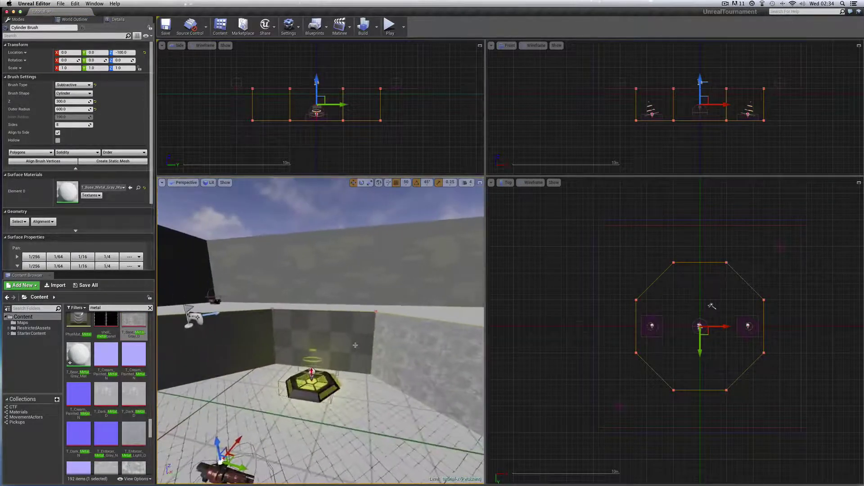
{"action": "left_click", "coordinate": [353, 341]}
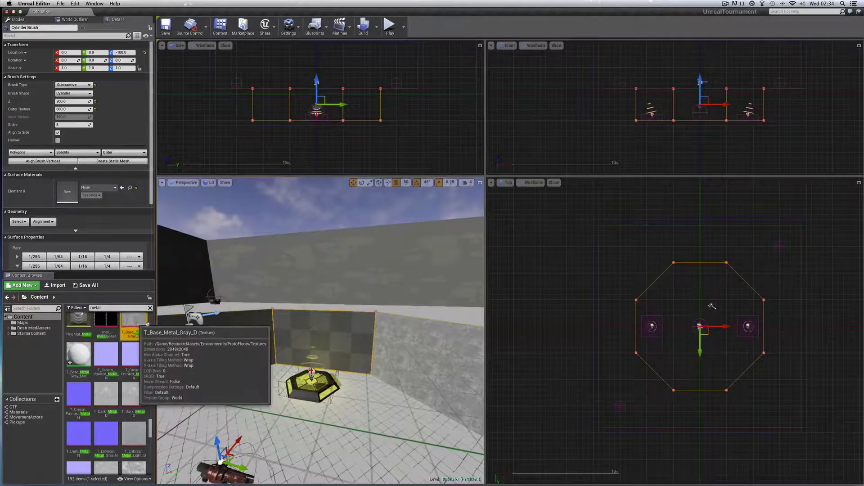
{"action": "left_click_drag", "start_coordinate": [138, 325], "coordinate": [299, 321]}
{"action": "right_click_drag", "start_coordinate": [299, 320], "coordinate": [298, 321]}
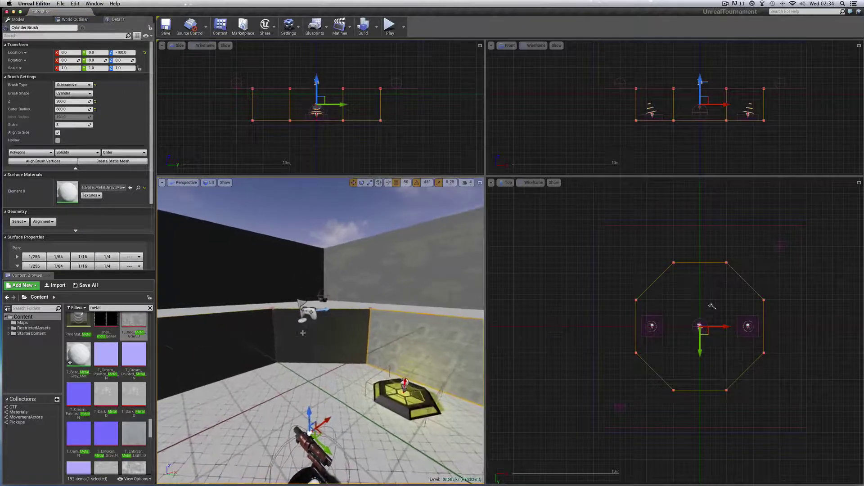
{"action": "left_click", "coordinate": [303, 333]}
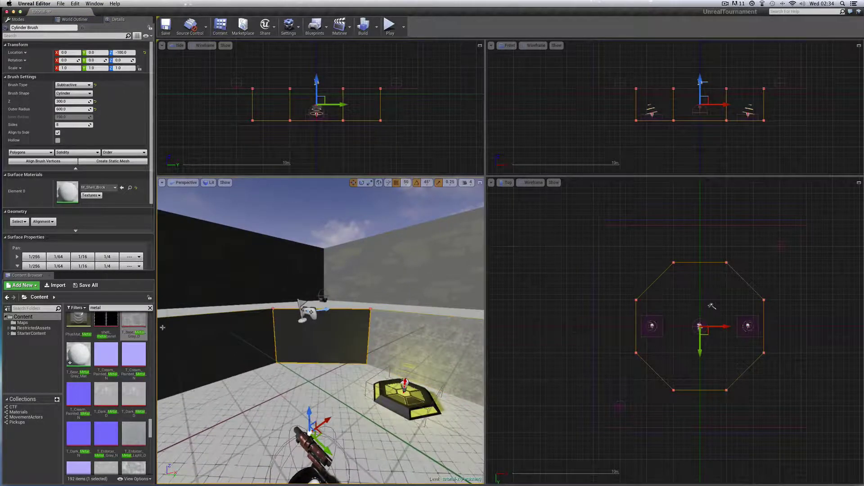
{"action": "left_click_drag", "start_coordinate": [133, 318], "coordinate": [323, 334]}
Continue around the pit, applying T_Base_Metal_Gray_D to the next brick walls on its dark side
{"action": "right_click_drag", "start_coordinate": [324, 334], "coordinate": [324, 333]}
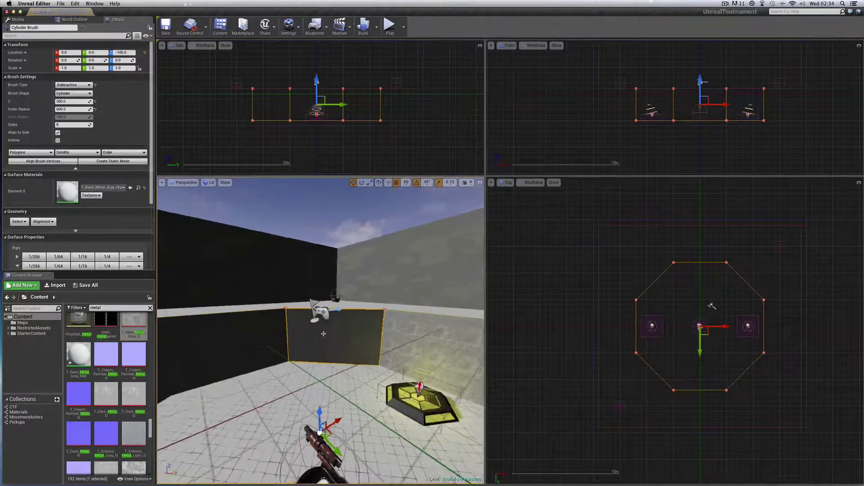
{"action": "left_click_drag", "start_coordinate": [324, 333], "coordinate": [271, 335]}
{"action": "left_click_drag", "start_coordinate": [136, 319], "coordinate": [299, 329]}
{"action": "right_click_drag", "start_coordinate": [299, 329], "coordinate": [320, 337]}
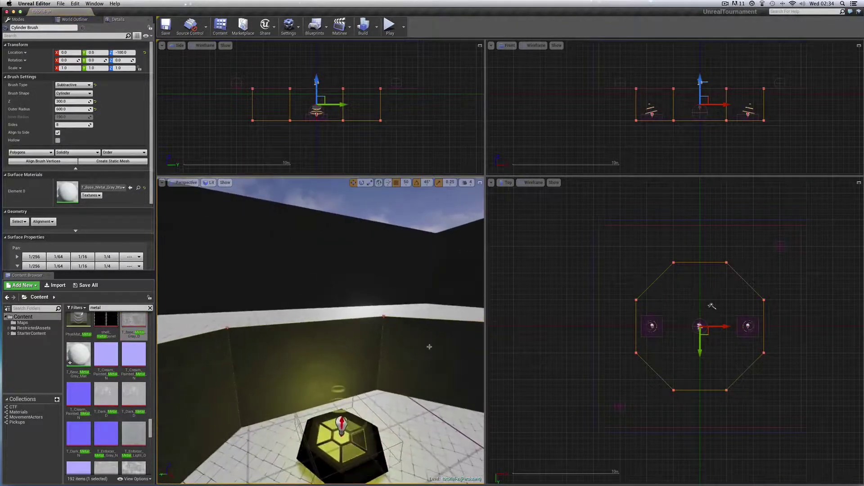
{"action": "right_click_drag", "start_coordinate": [429, 347], "coordinate": [430, 347]}
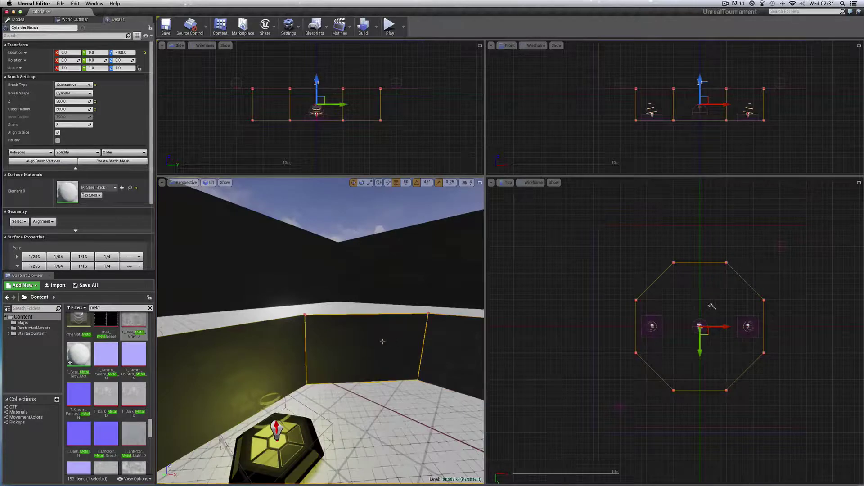
{"action": "left_click_drag", "start_coordinate": [132, 325], "coordinate": [359, 341]}
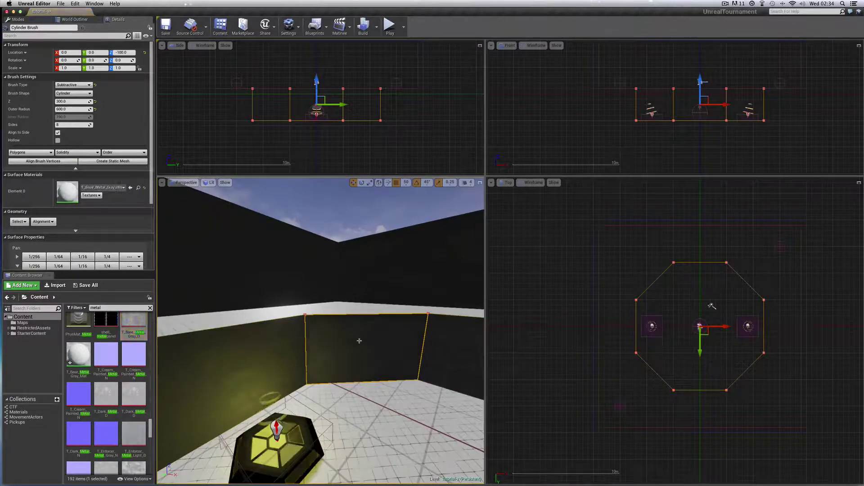
Apply T_Base_Metal_Gray_D to the two remaining brick pit walls beside the jump pad and save the level
{"action": "right_click_drag", "start_coordinate": [359, 341], "coordinate": [343, 341]}
{"action": "left_click", "coordinate": [286, 348], "text": "super"}
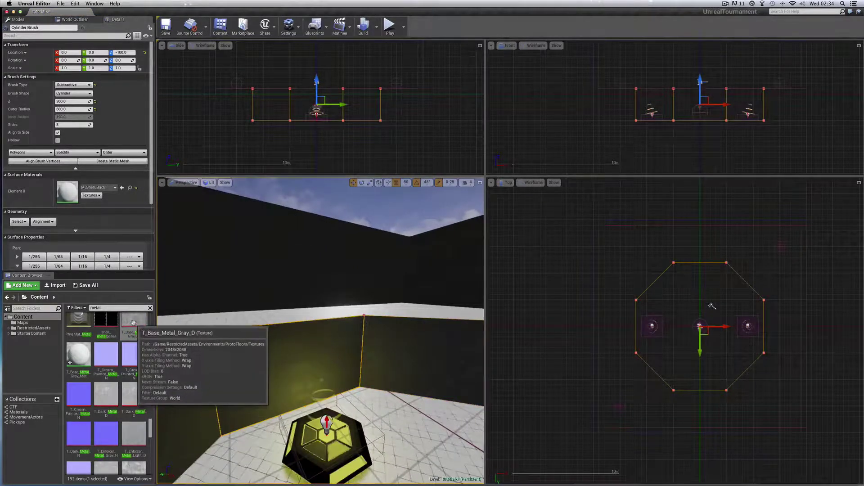
{"action": "left_click_drag", "start_coordinate": [132, 322], "coordinate": [291, 354]}
{"action": "right_click_drag", "start_coordinate": [291, 355], "coordinate": [268, 358]}
{"action": "left_click", "coordinate": [249, 361], "text": "super"}
{"action": "left_click_drag", "start_coordinate": [134, 322], "coordinate": [232, 370]}
{"action": "right_click_drag", "start_coordinate": [232, 369], "coordinate": [233, 370]}
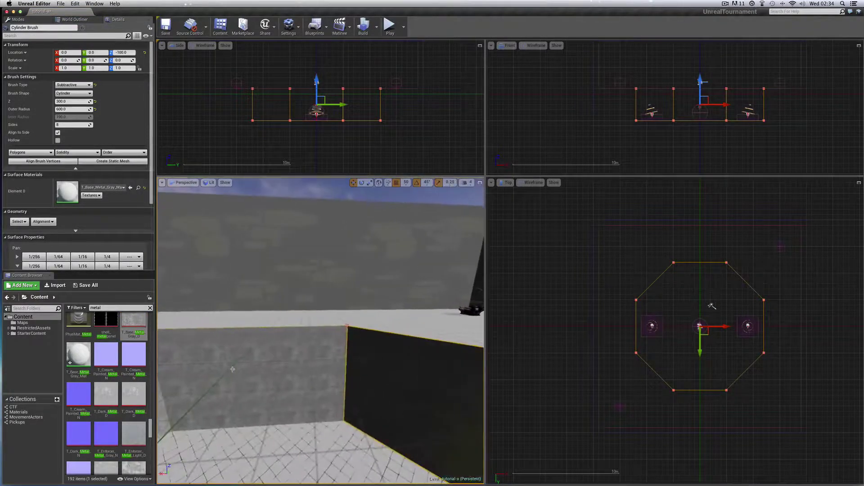
{"action": "left_click", "coordinate": [60, 4]}
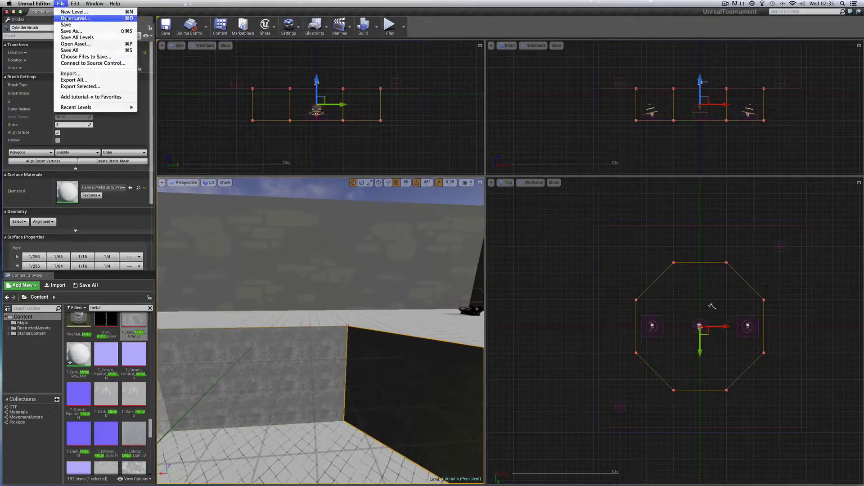
{"action": "left_click", "coordinate": [68, 25]}
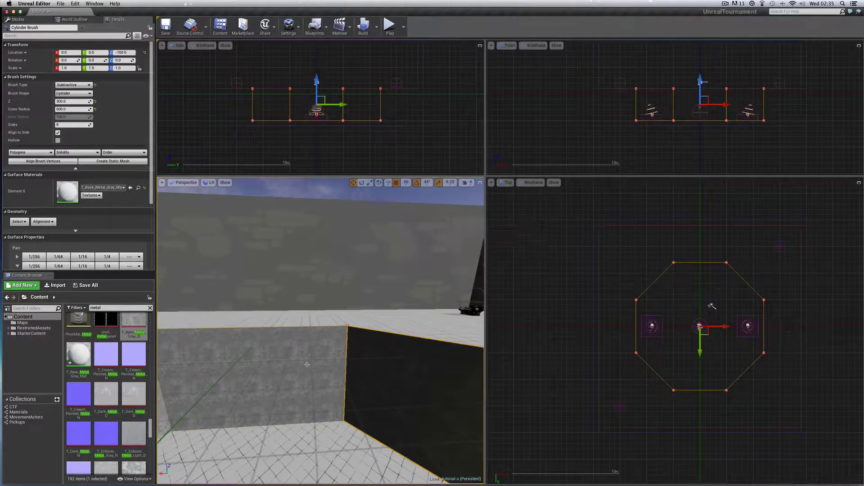
Playtest the level from the pit floor, collecting the weapon pickup and using the jump pad to reach the upper floor
{"action": "right_click", "coordinate": [297, 433]}
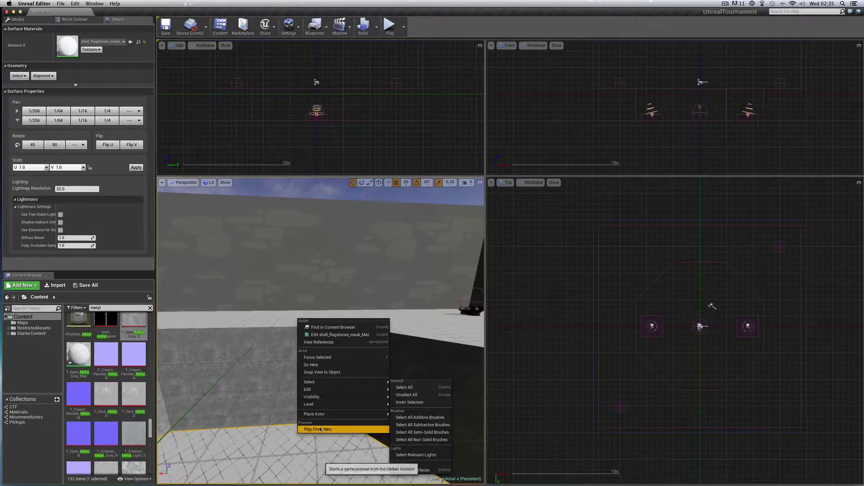
{"action": "left_click", "coordinate": [321, 429]}
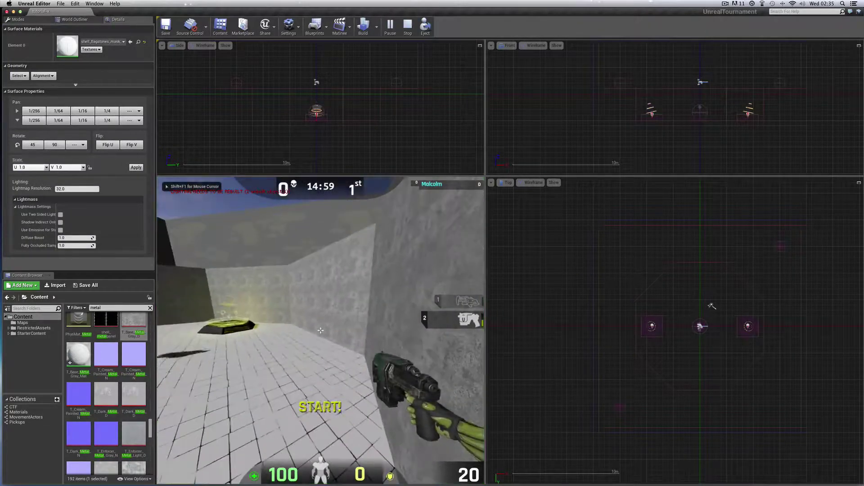
{"action": "key", "text": "w"}
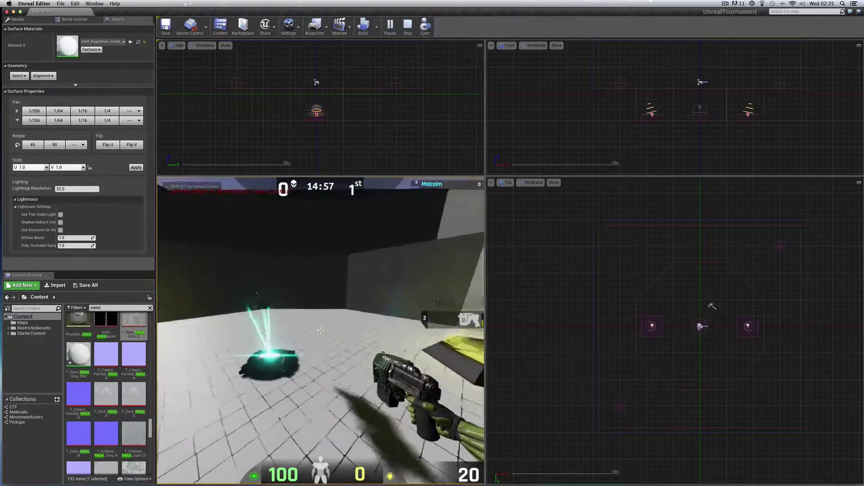
{"action": "key", "text": "w"}
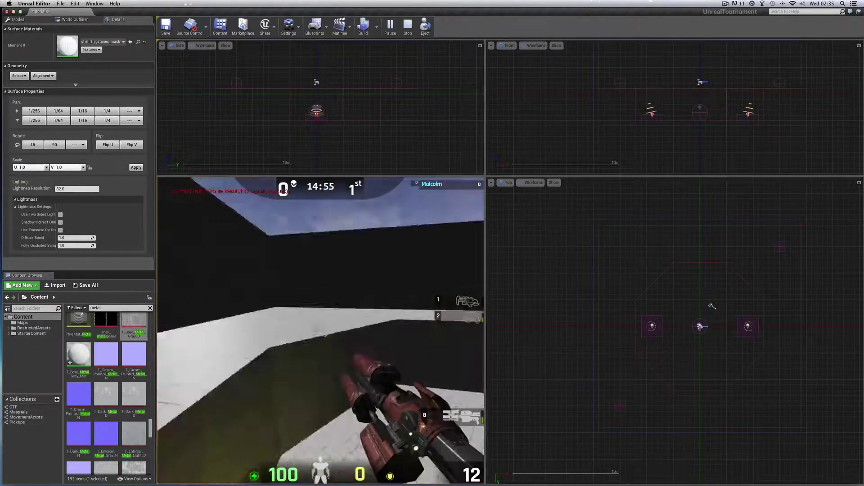
{"action": "key", "text": "w"}
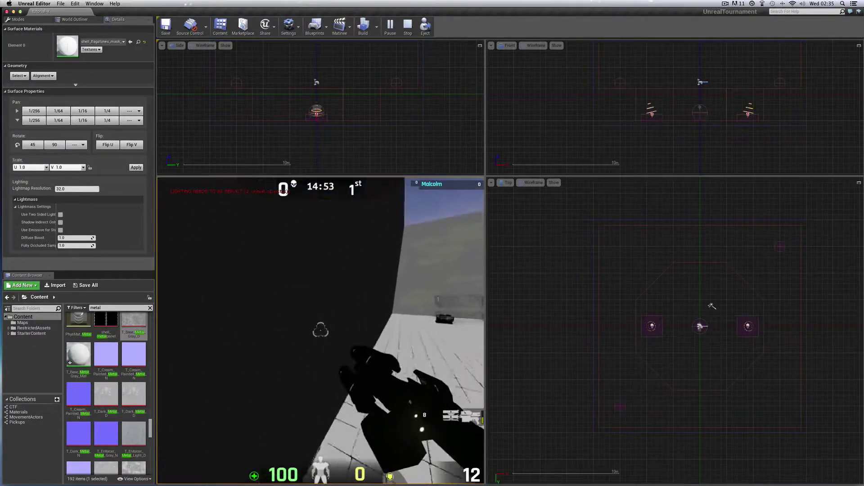
{"action": "key", "text": "w"}
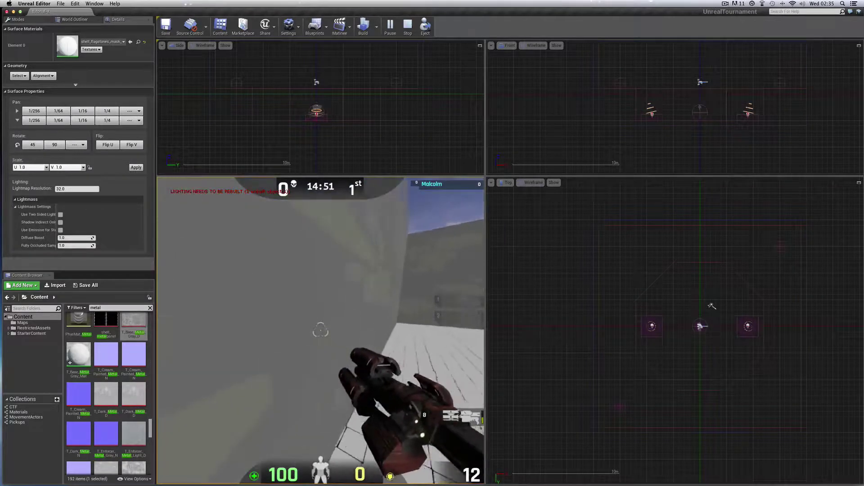
Test-fire the collected rocket launcher around the upper floor and pit, and end the playtest
{"action": "key", "text": "w"}
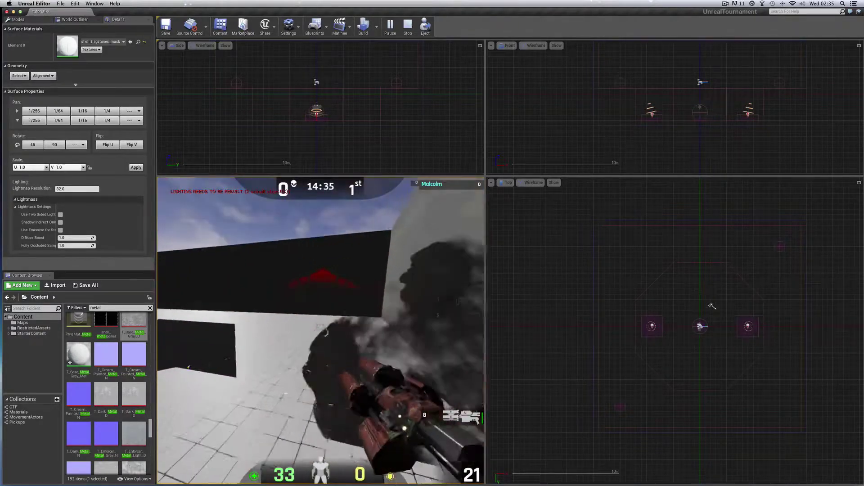
{"action": "left_click", "coordinate": [321, 330]}
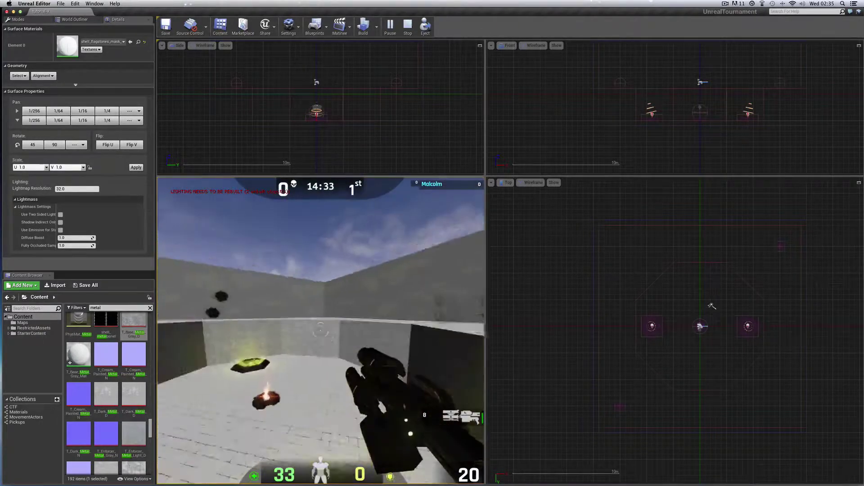
{"action": "left_click", "coordinate": [321, 330]}
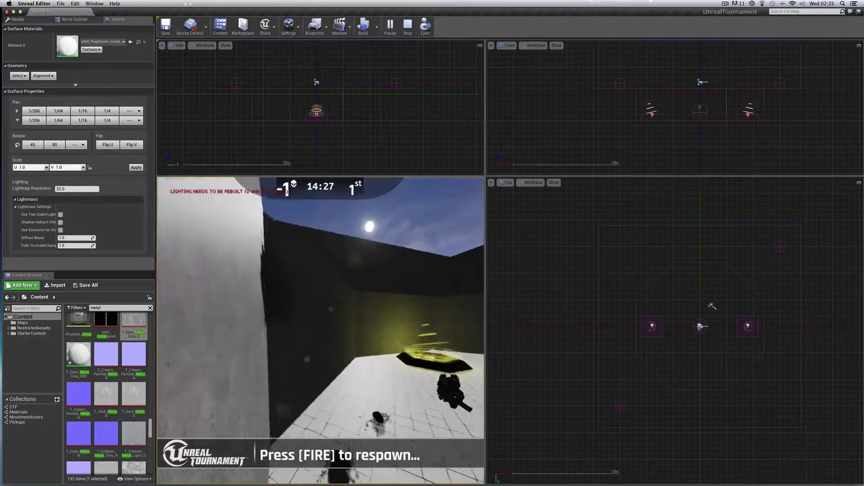
{"action": "key", "text": "Escape"}
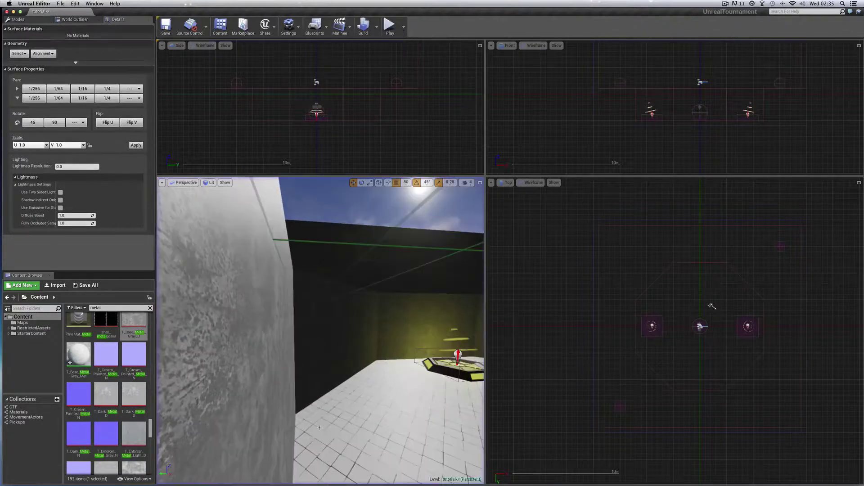
{"action": "middle_click_drag", "start_coordinate": [376, 433], "coordinate": [377, 306]}
{"action": "right_click_drag", "start_coordinate": [383, 424], "coordinate": [374, 434]}
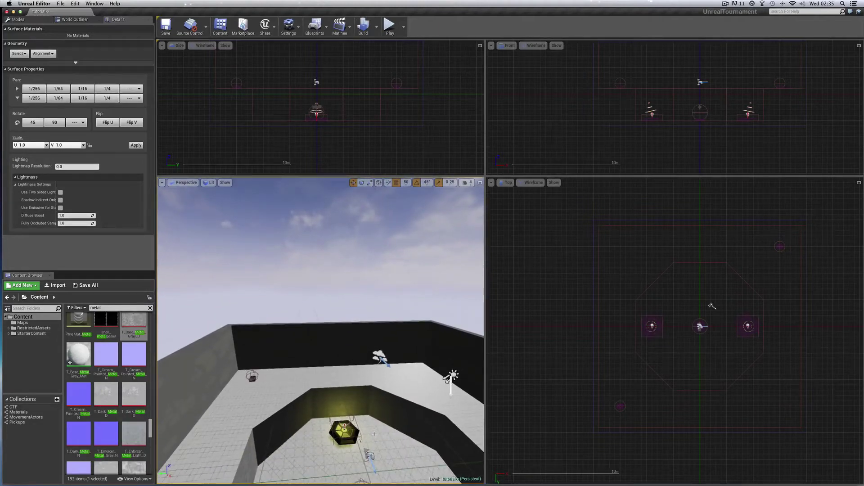